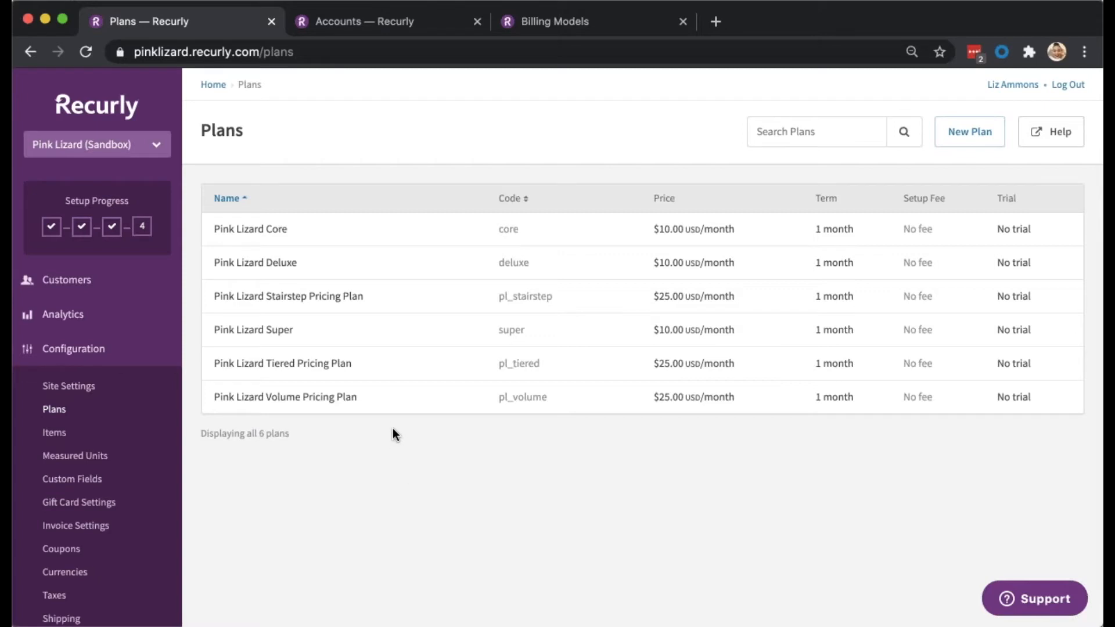
Open the Pink Lizard Tiered Pricing Plan and bring it into editing.
left_click(403, 375)
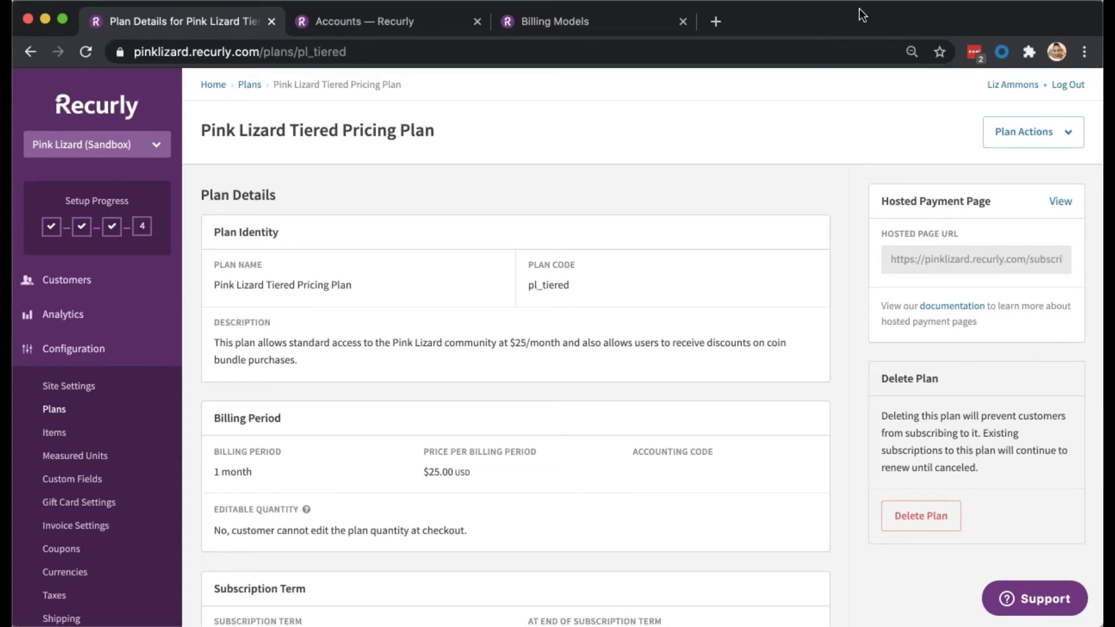
left_click(1036, 136)
left_click(1024, 170)
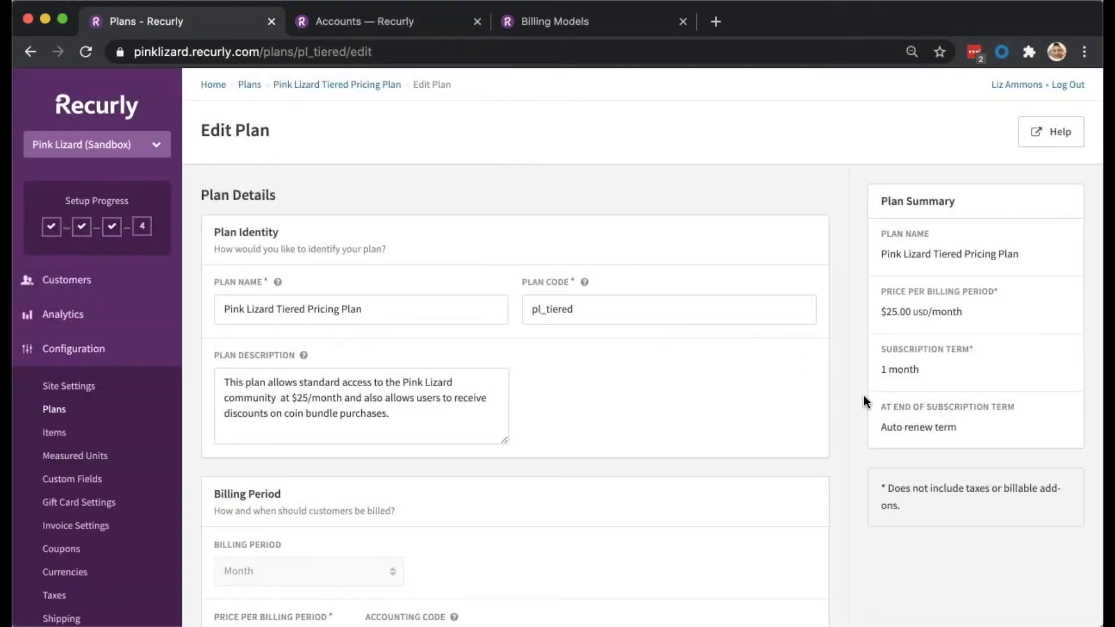
Add the existing 100 Coin Bundle item to the plan as an add-on.
scroll(863, 395, "down", 3)
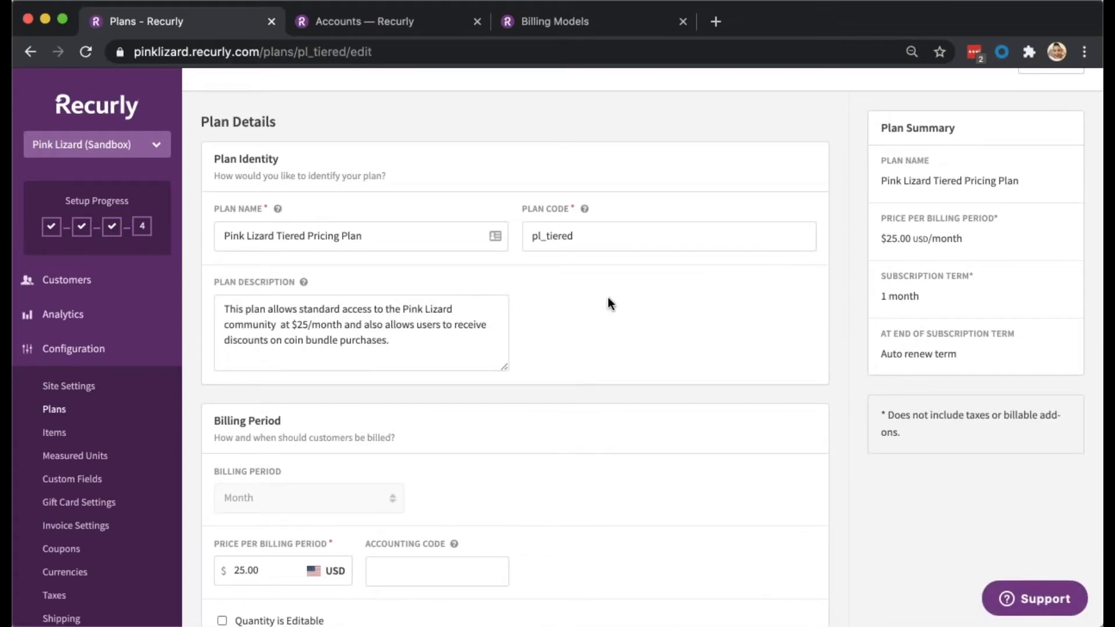
scroll(608, 298, "down", 5)
scroll(607, 298, "down", 4)
scroll(608, 297, "down", 2)
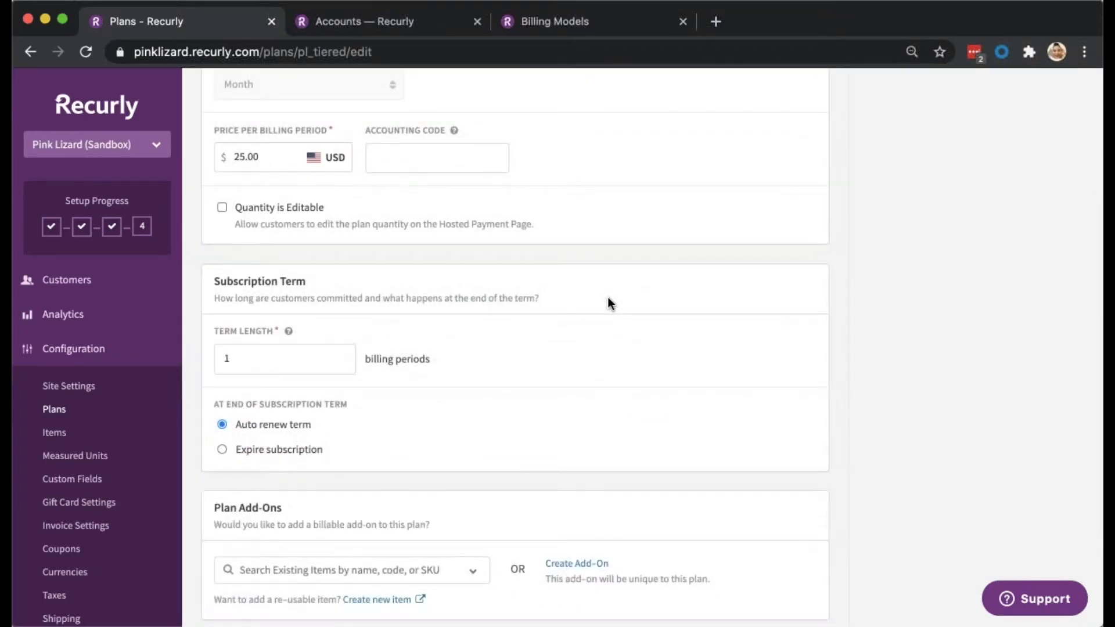
scroll(607, 297, "down", 5)
scroll(607, 298, "down", 2)
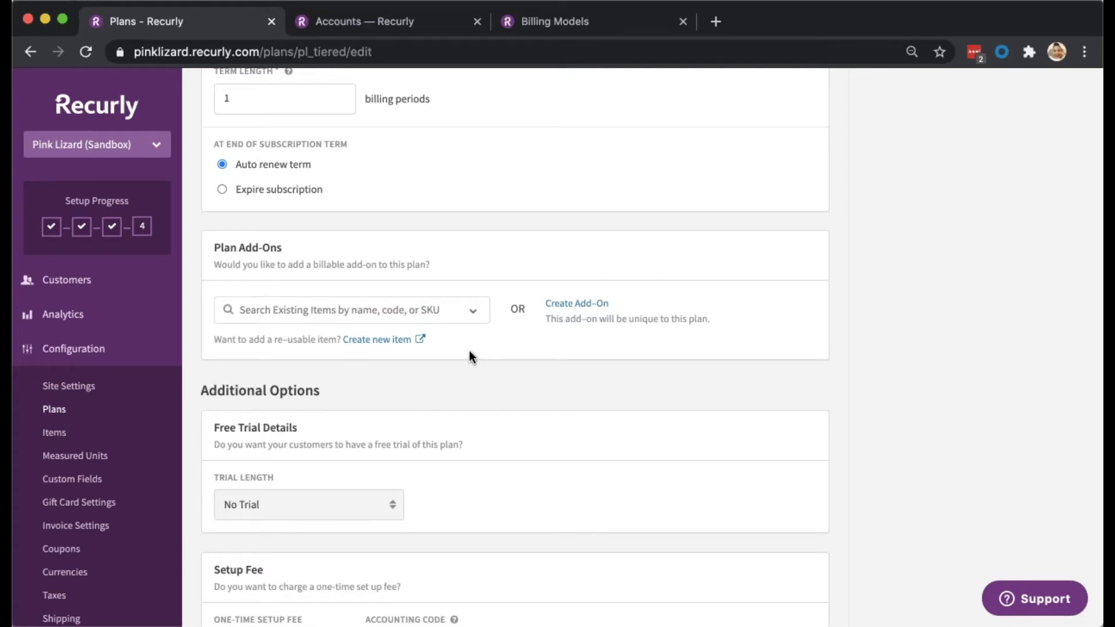
left_click(474, 314)
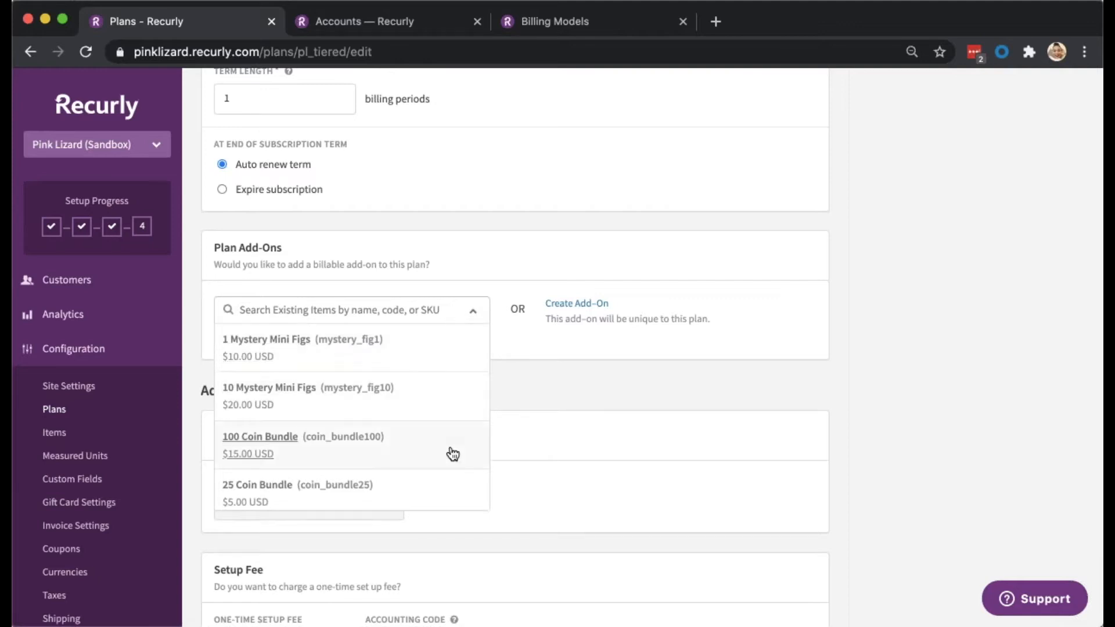
scroll(451, 452, "down", 1)
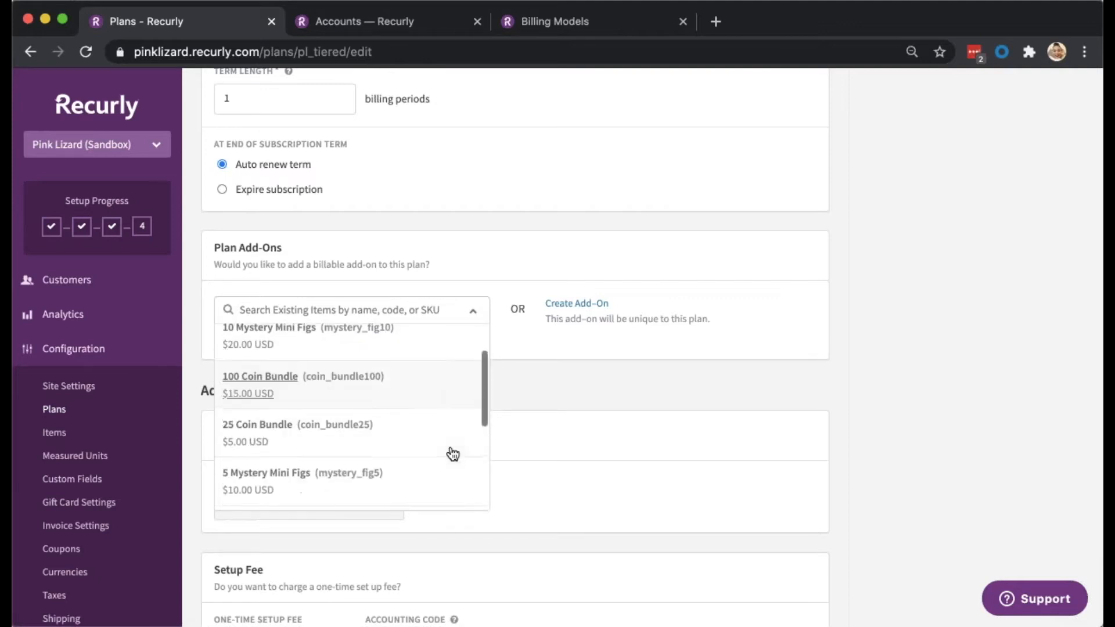
left_click(262, 388)
Set the pricing model of the 100 Coin Bundle add-on to Tiered.
scroll(573, 351, "down", 3)
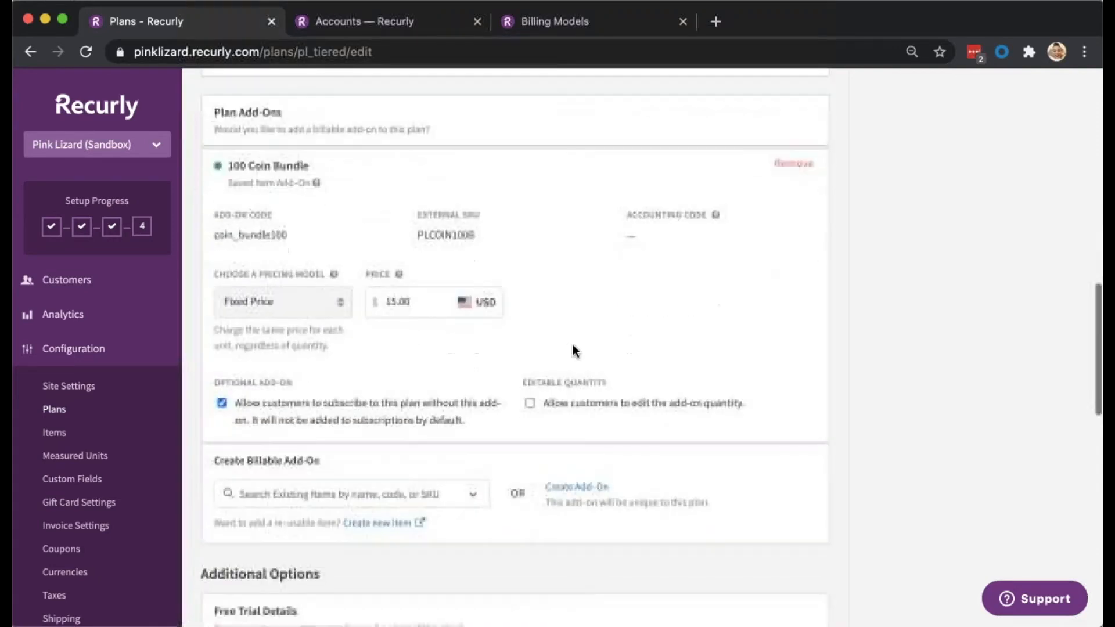
left_click(340, 303)
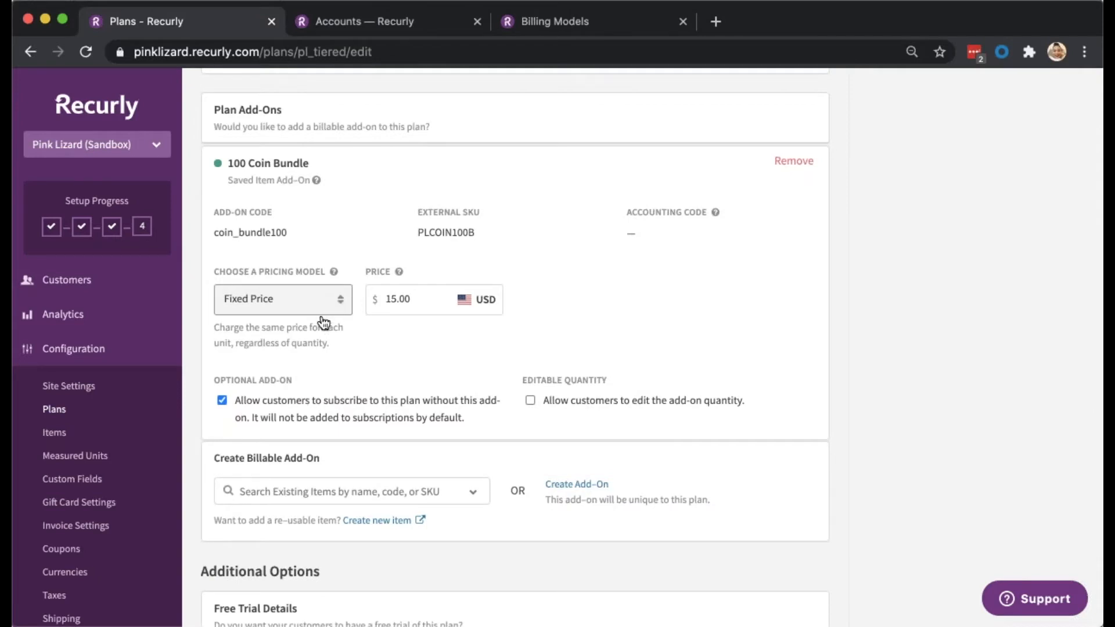
left_click(334, 342)
End the add-on's first tier at 1 unit, keeping its price per unit at 0.00 USD.
scroll(560, 321, "down", 2)
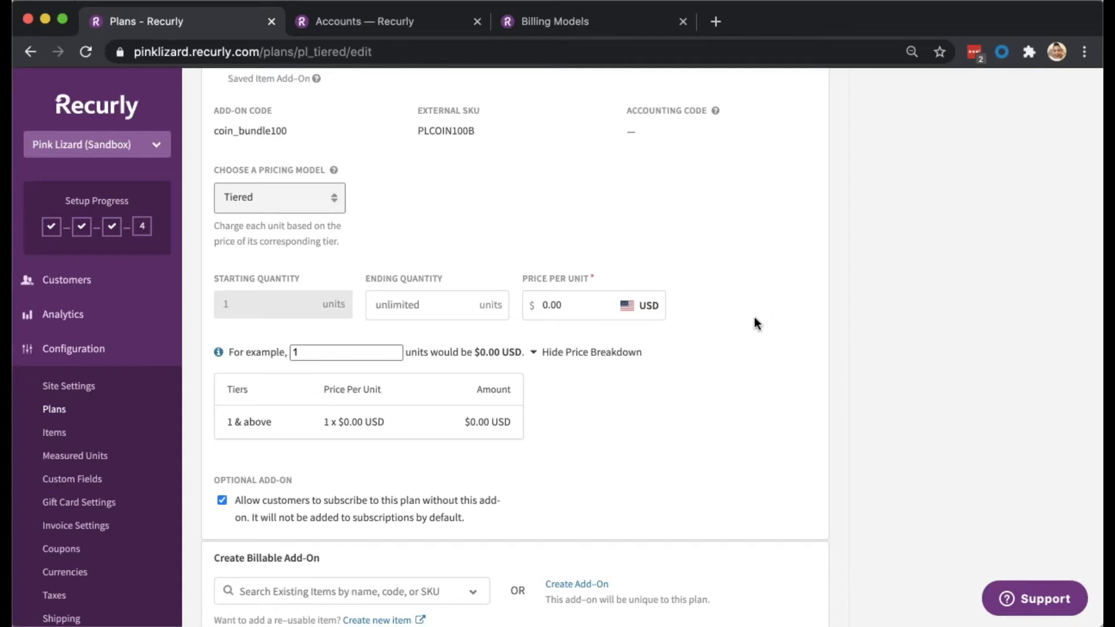
left_click(412, 300)
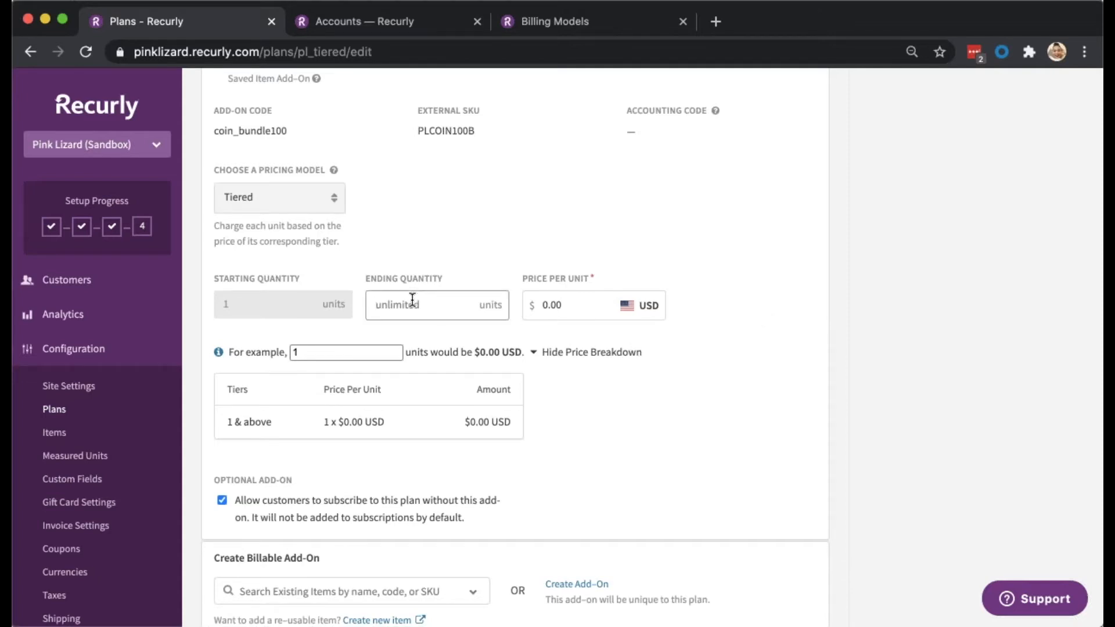
type("1")
left_click(588, 315)
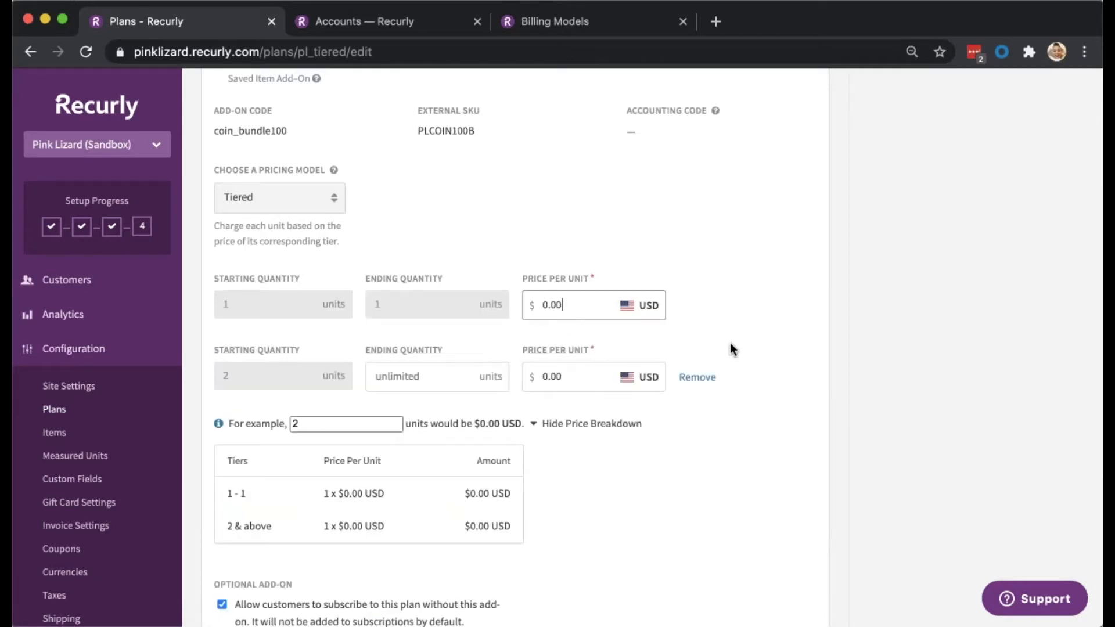
End the second tier at 5 units and set its price per unit to 5.00 USD.
left_click(381, 380)
type("5")
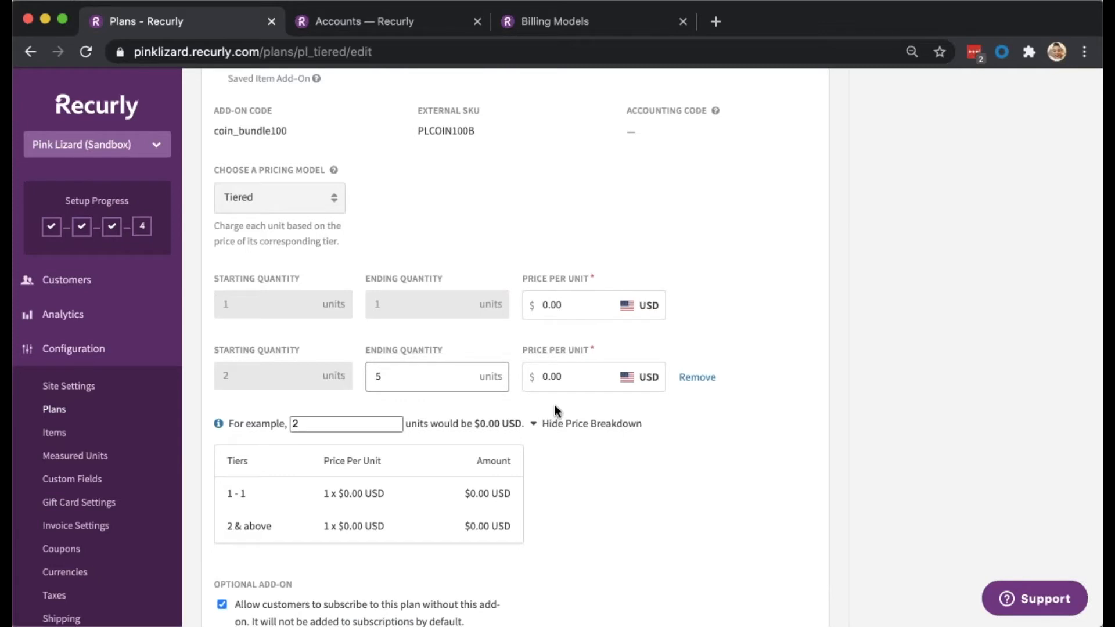
left_click(568, 380)
double_click(568, 380)
type("5.00")
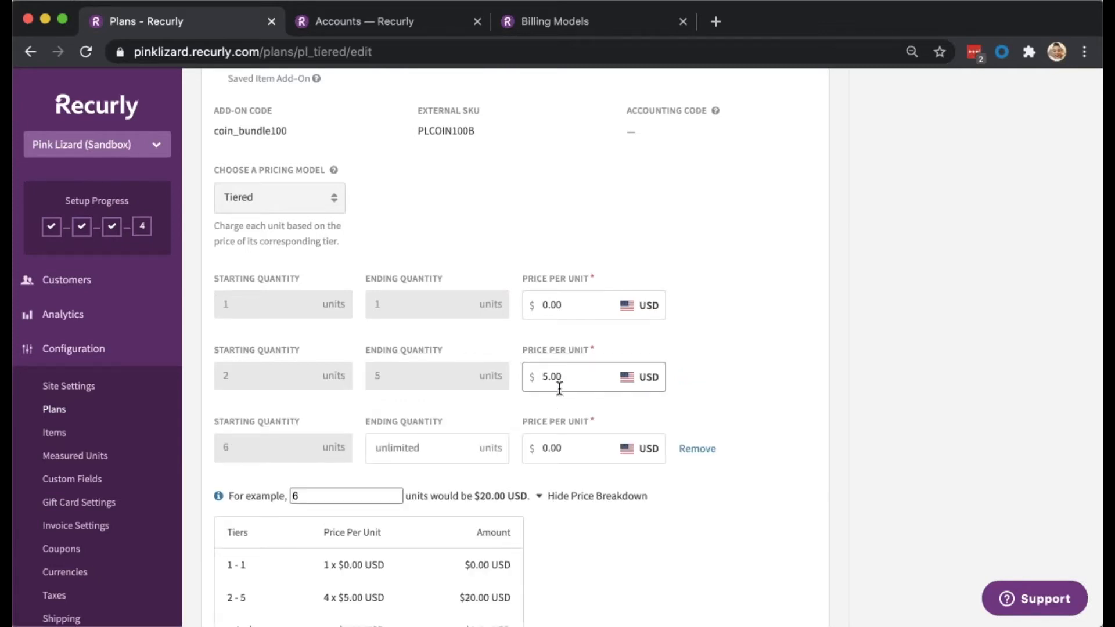
Leave the third tier's ending quantity unlimited and set its price per unit to 3.00 USD.
left_click(416, 448)
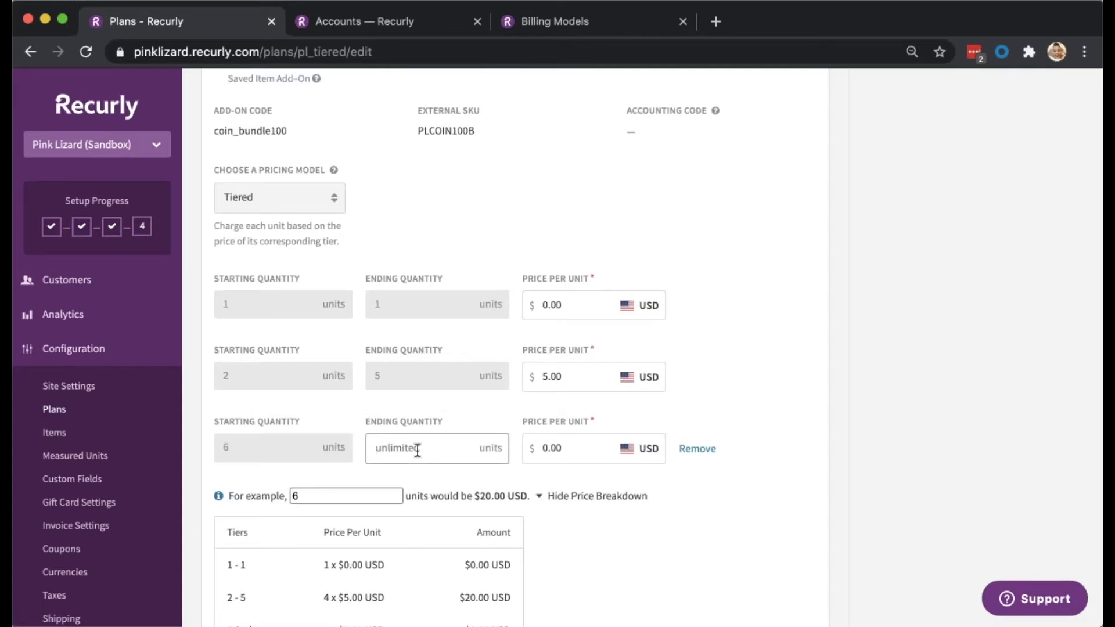
key("Tab")
type("3.00")
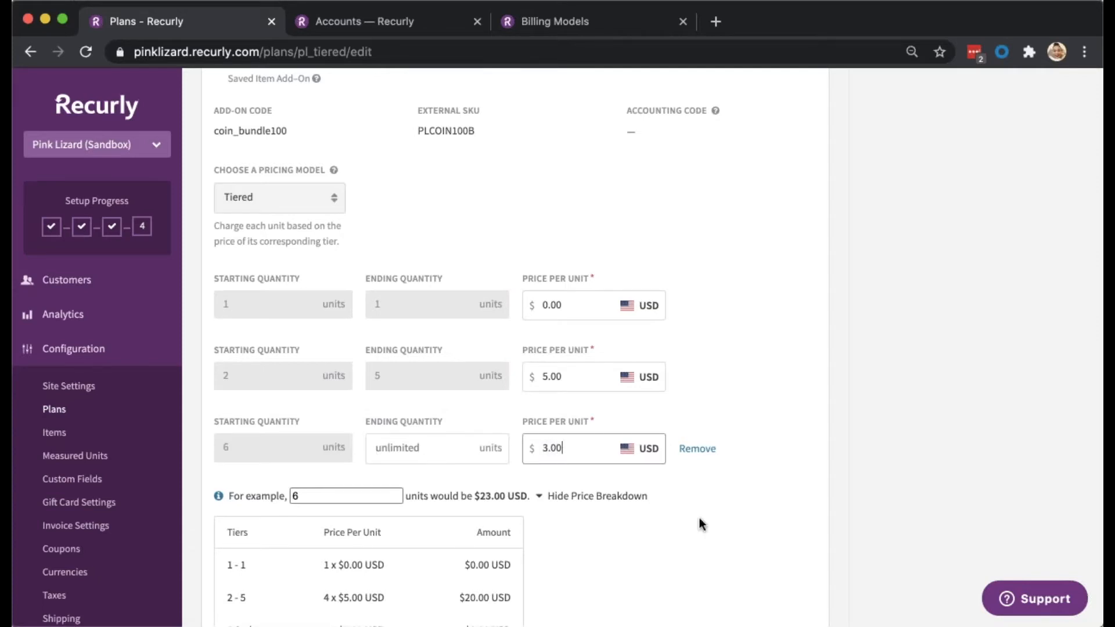
Preview the tiered price breakdown for an example quantity of 10 units.
scroll(691, 538, "down", 2)
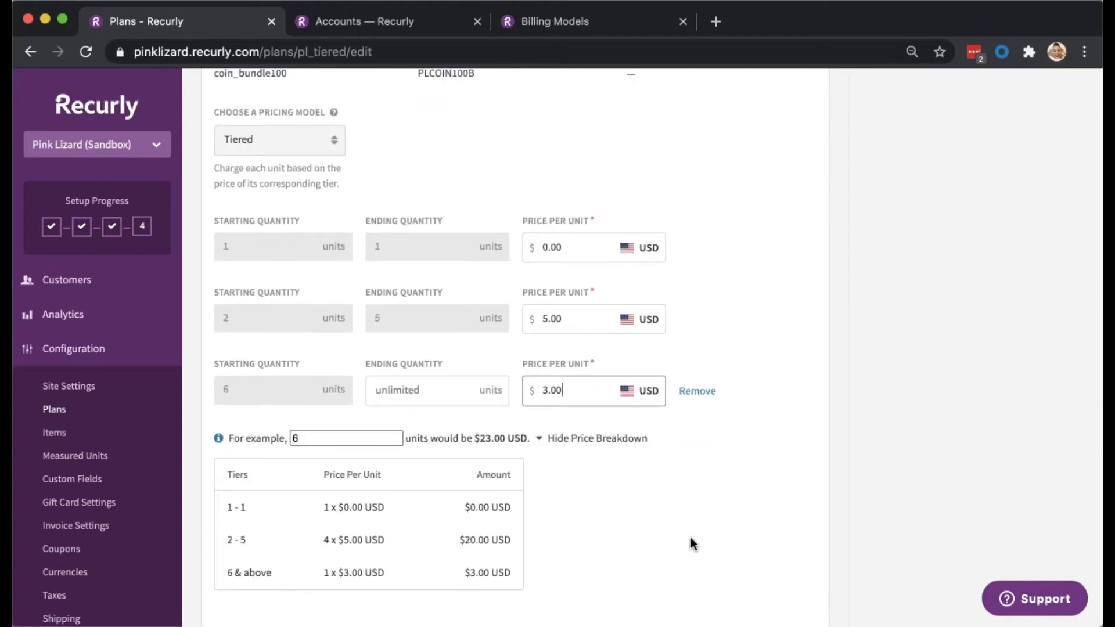
scroll(691, 537, "down", 2)
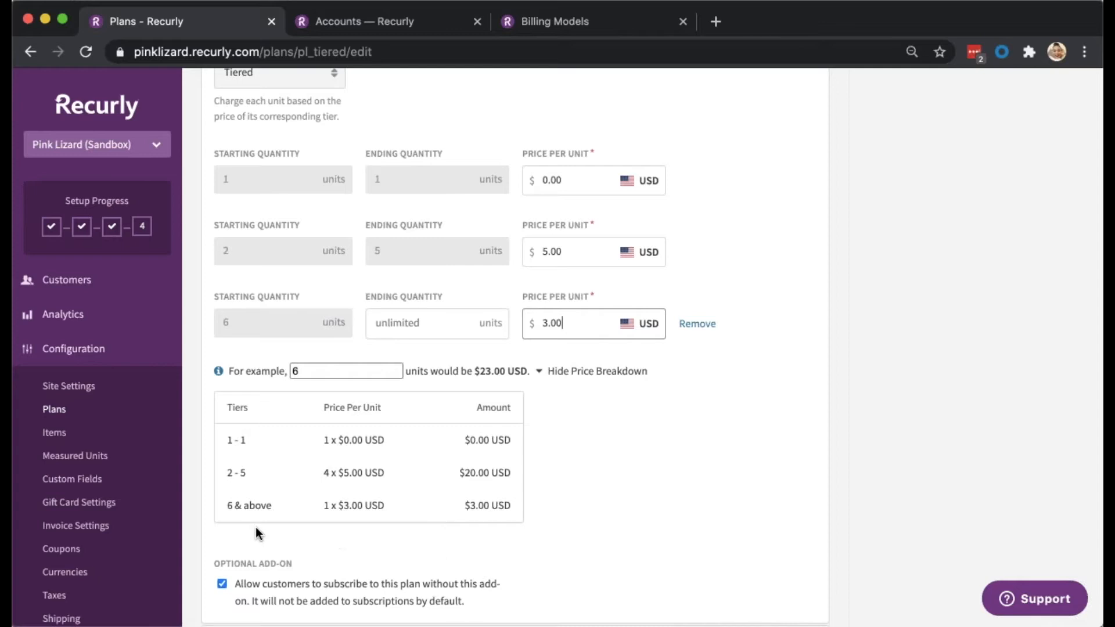
double_click(316, 369)
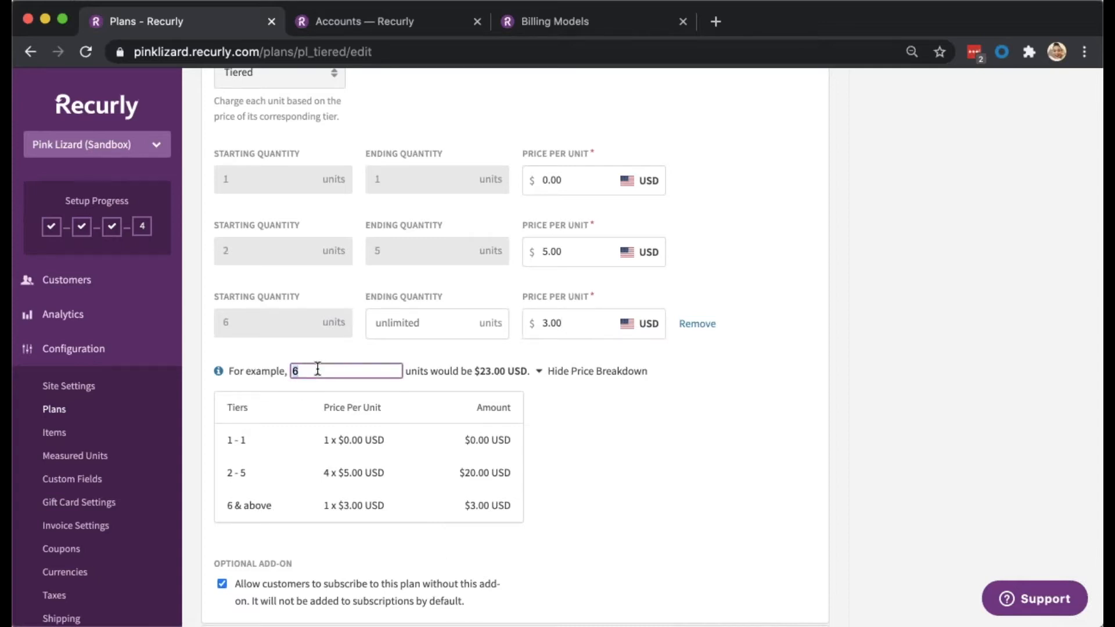
type("10")
Save the changes to the tiered pricing plan.
scroll(568, 511, "down", 3)
scroll(515, 349, "down", 13)
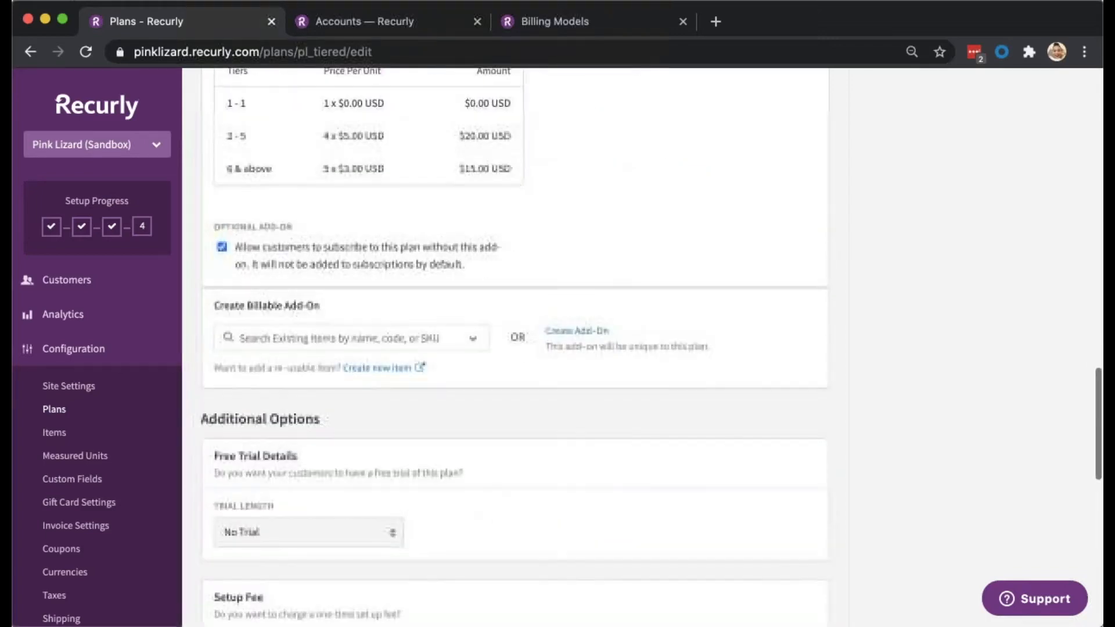
scroll(514, 348, "down", 2)
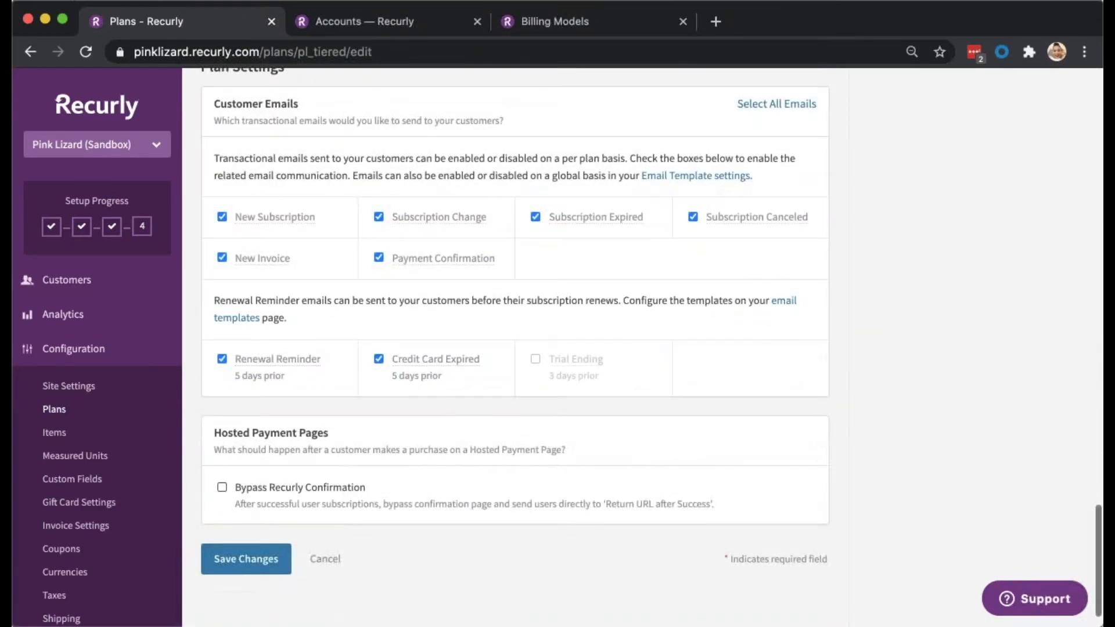
left_click(254, 558)
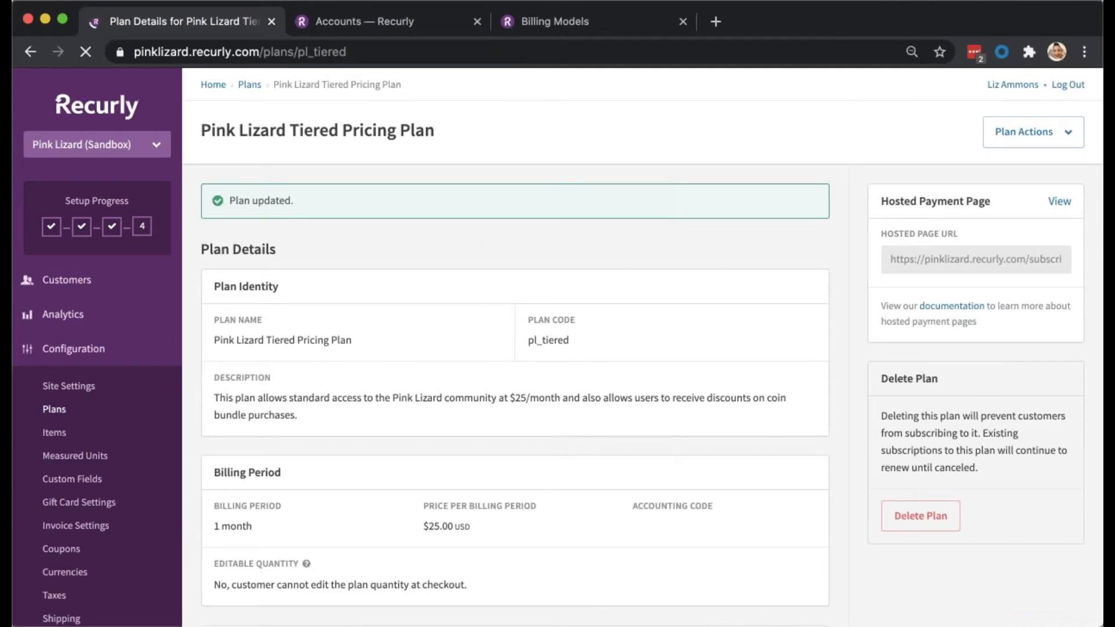
Open the Pinkalicious Inc. customer's account from the accounts list and start adding a subscription to it.
left_click(381, 19)
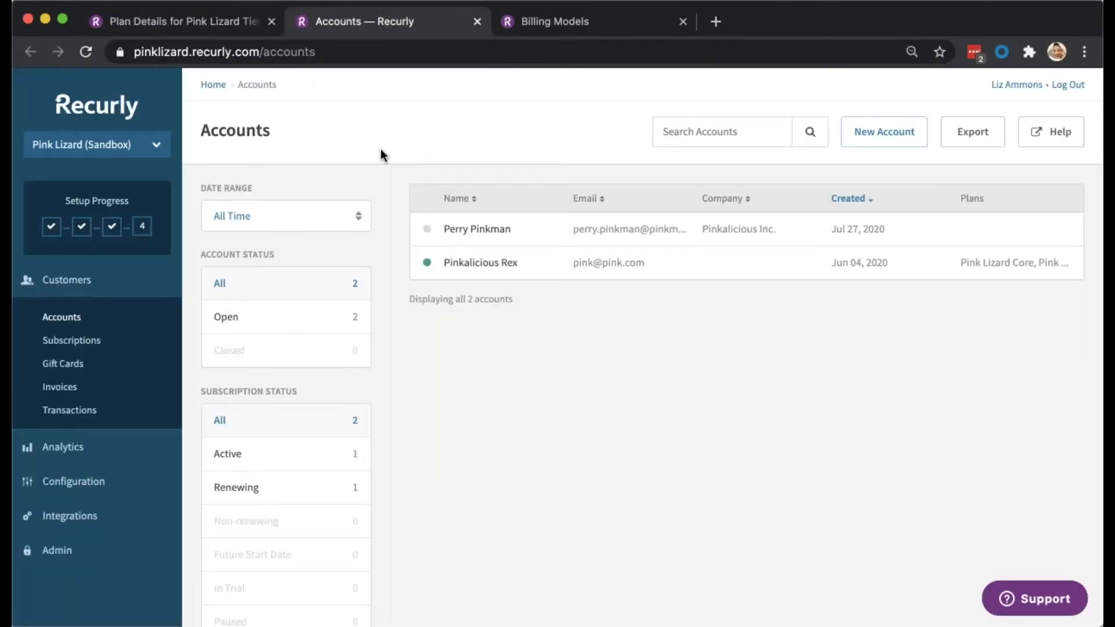
left_click(480, 231)
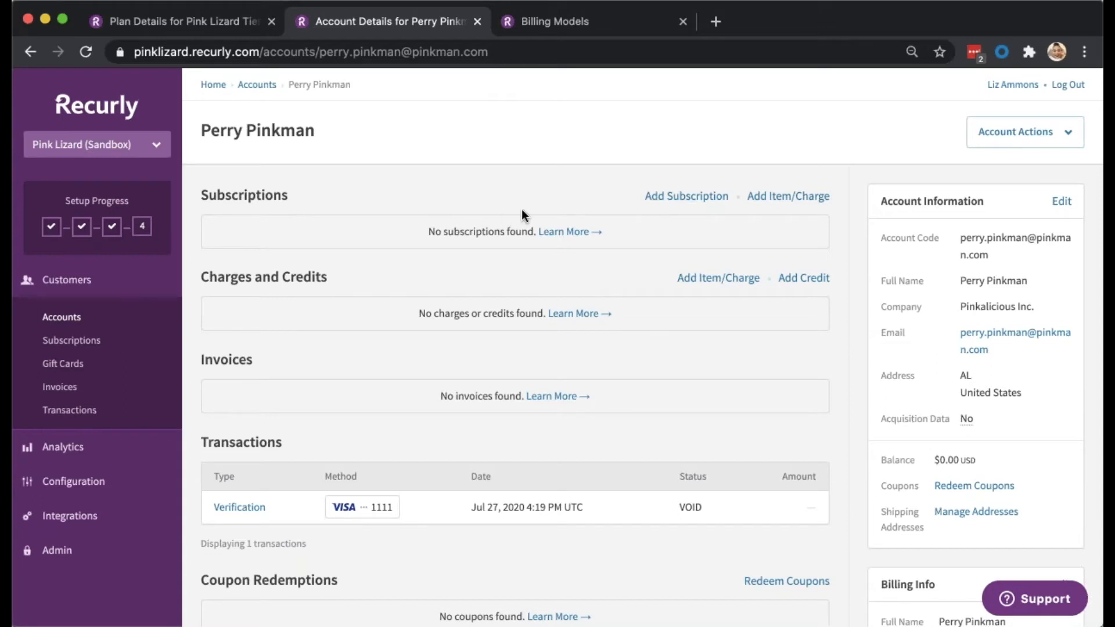
left_click(671, 198)
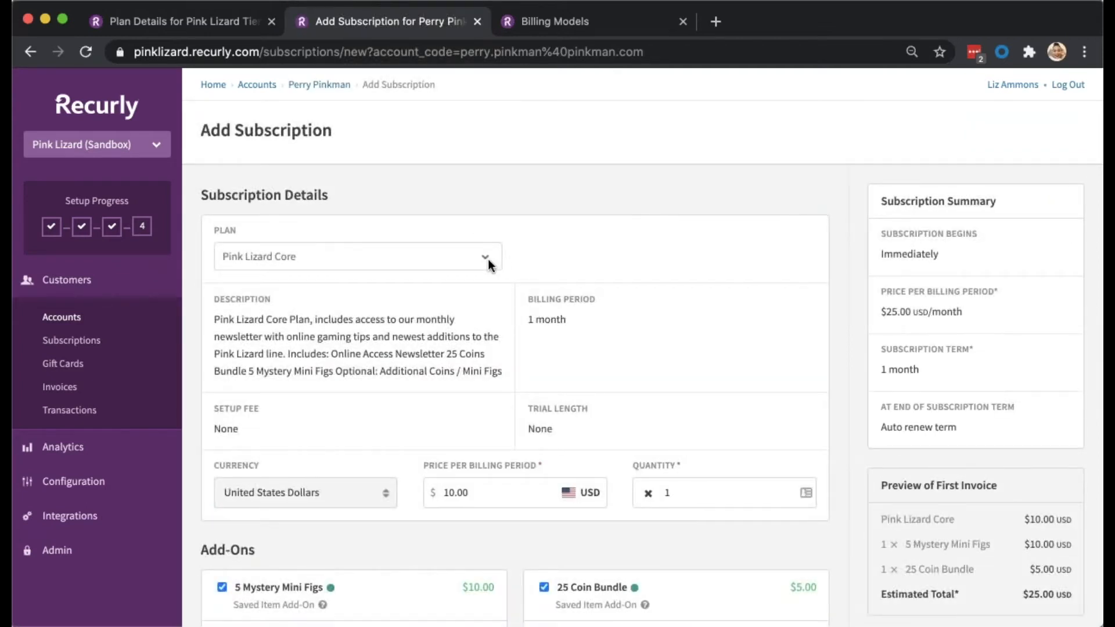
Skip the billing terms tour and choose Pink Lizard Tiered Pricing Plan as the subscription's plan.
left_click(488, 259)
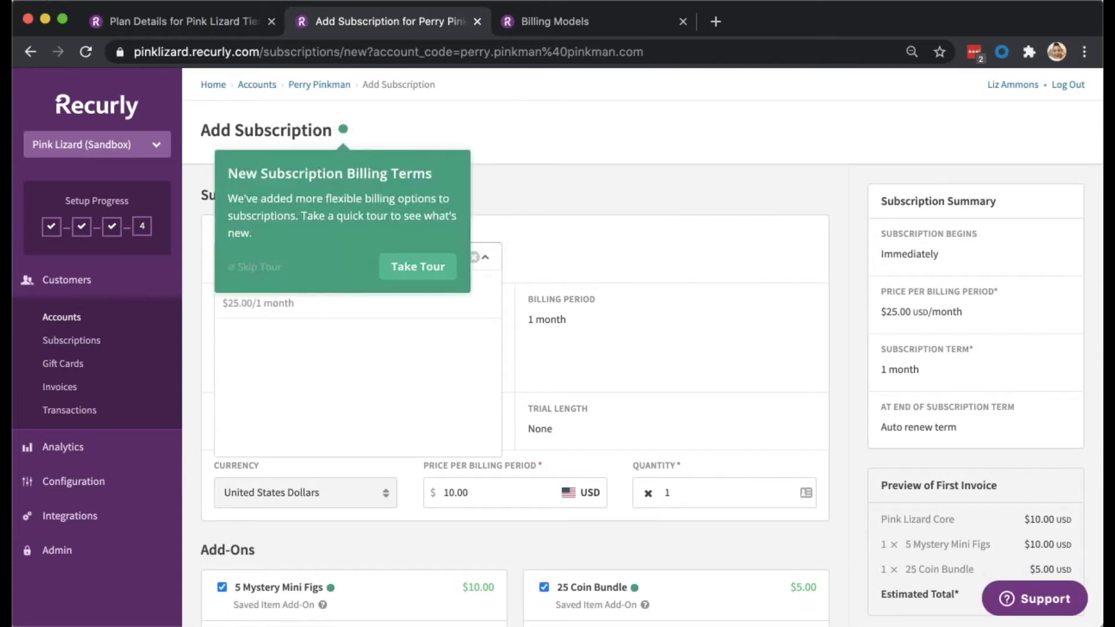
left_click(270, 268)
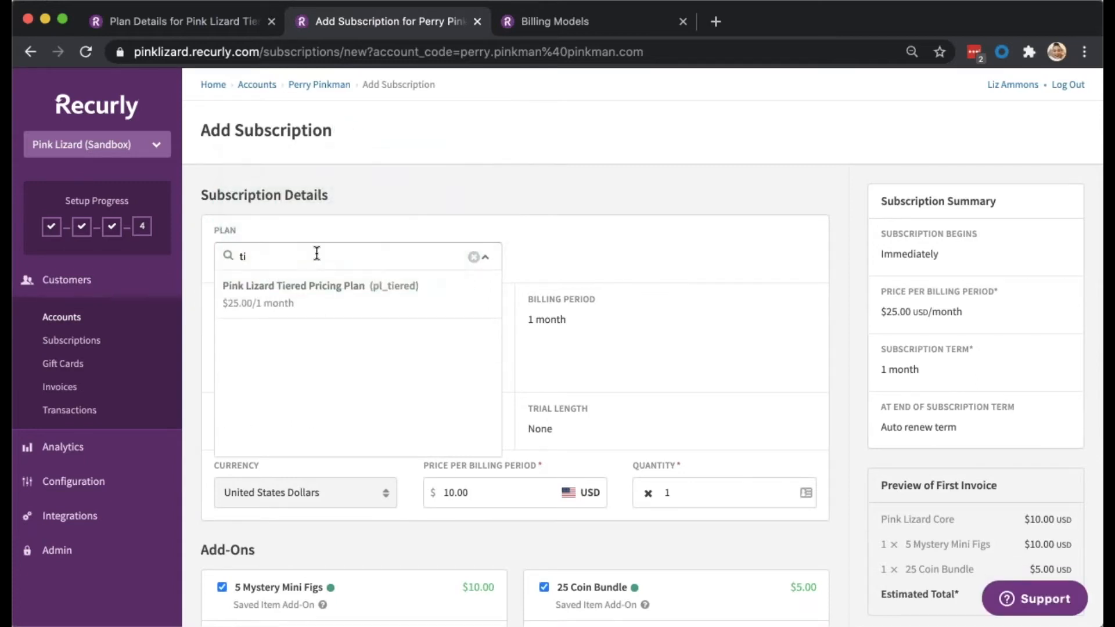
left_click(319, 291)
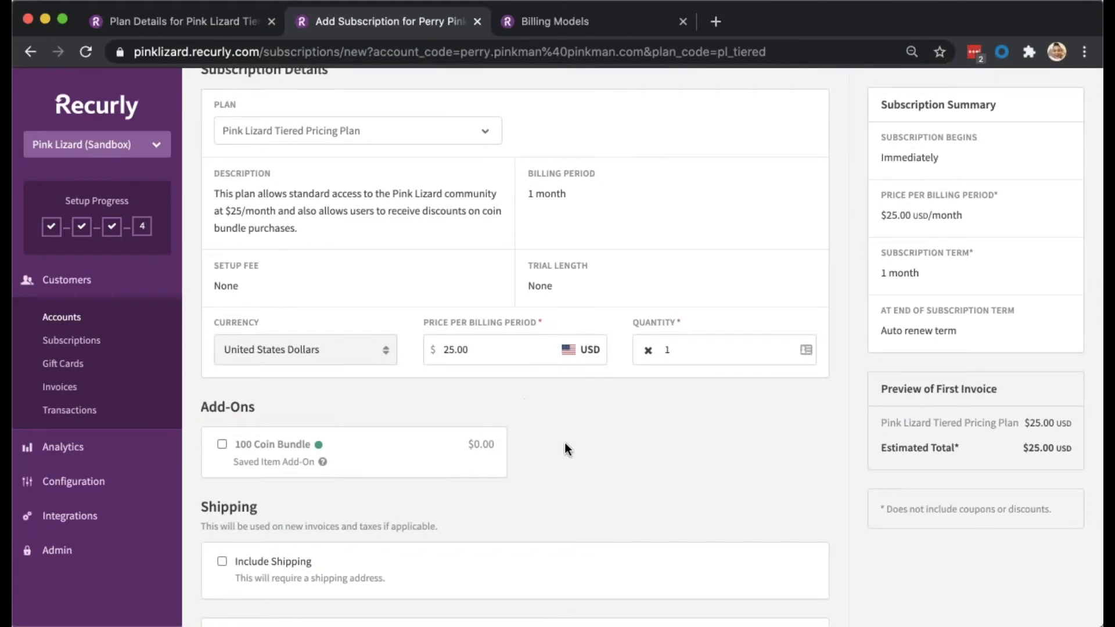
Include the 100 Coin Bundle add-on in the subscription with a quantity of 10.
scroll(565, 443, "down", 2)
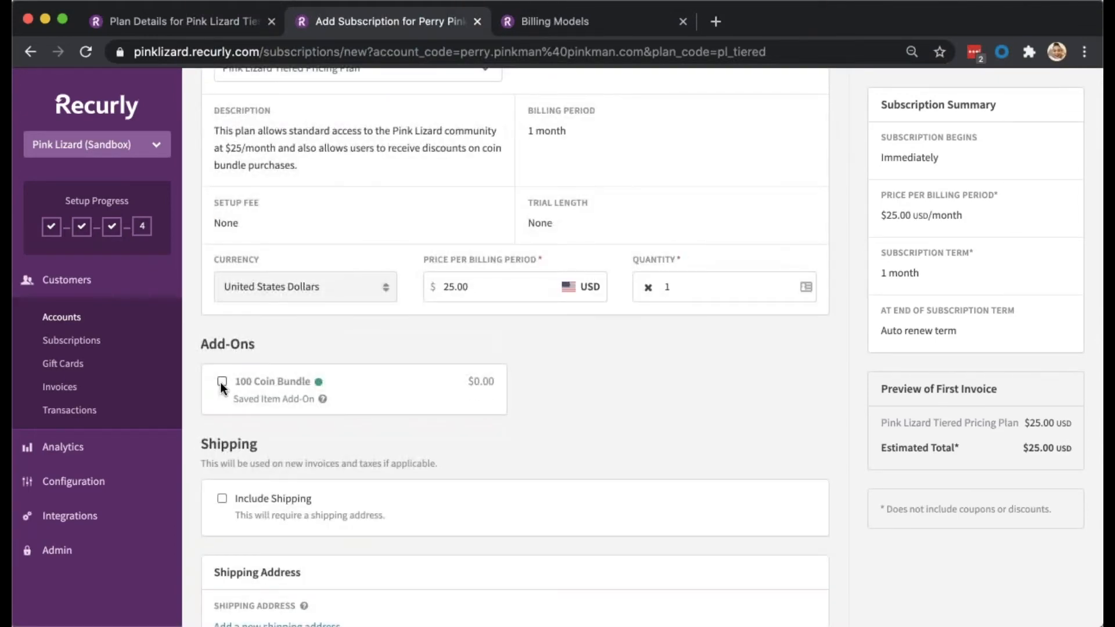
left_click(222, 382)
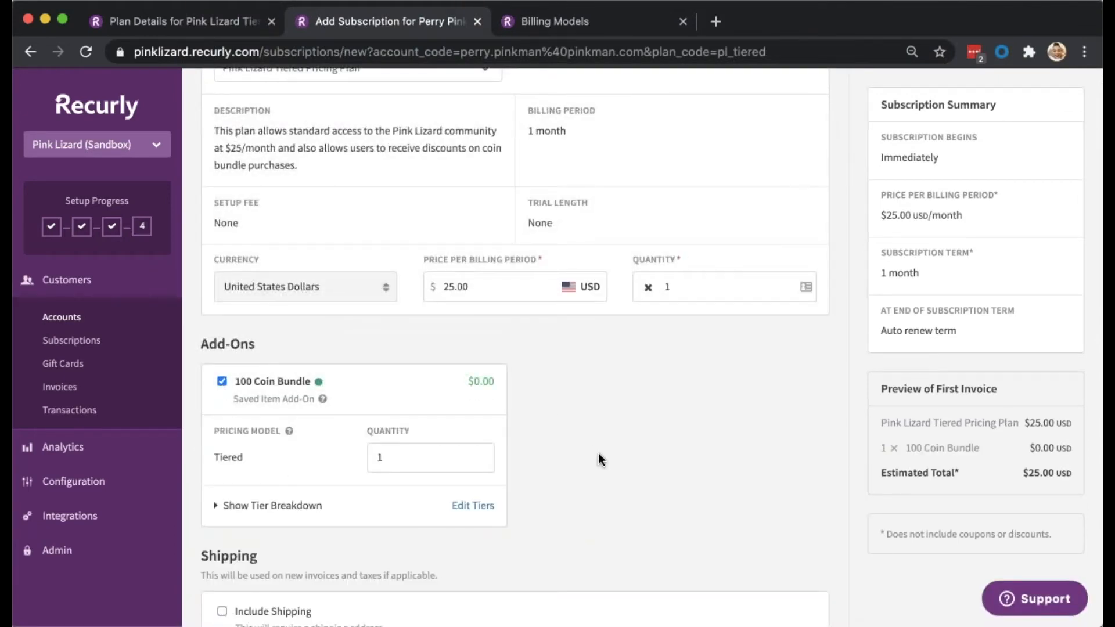
scroll(598, 453, "down", 2)
double_click(425, 373)
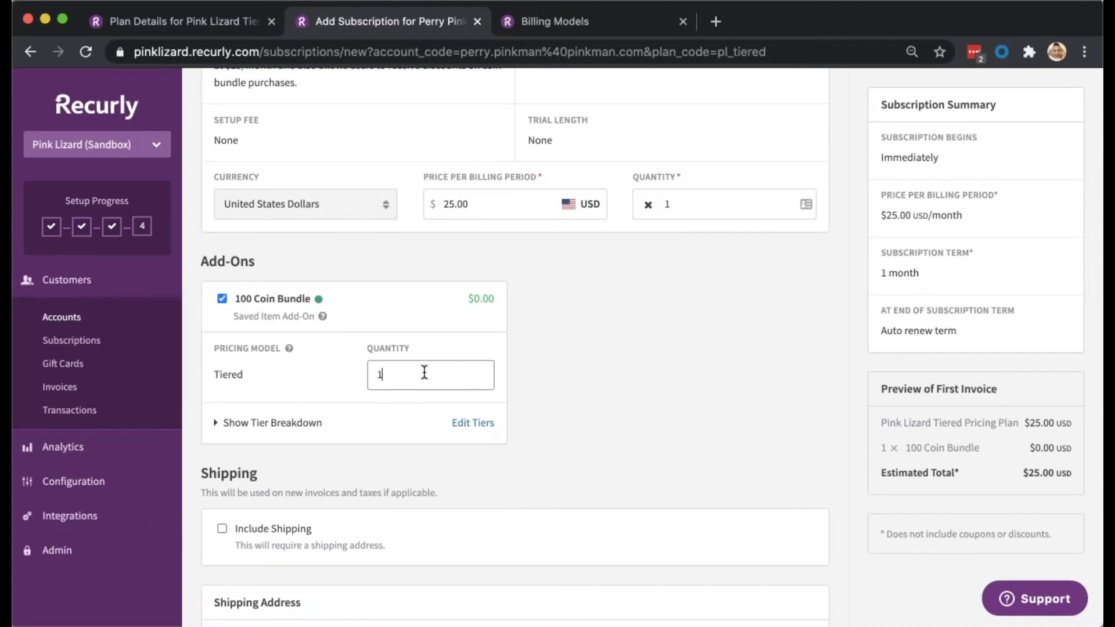
type("10")
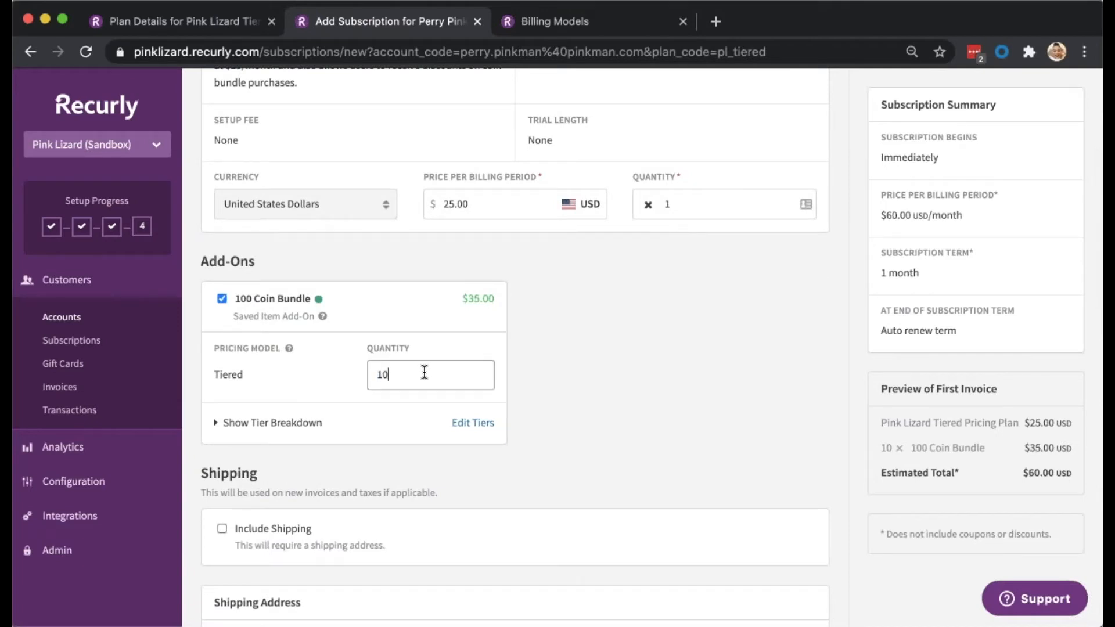
Show the tier breakdown of the 100 Coin Bundle add-on and open its tiers for editing.
left_click(303, 429)
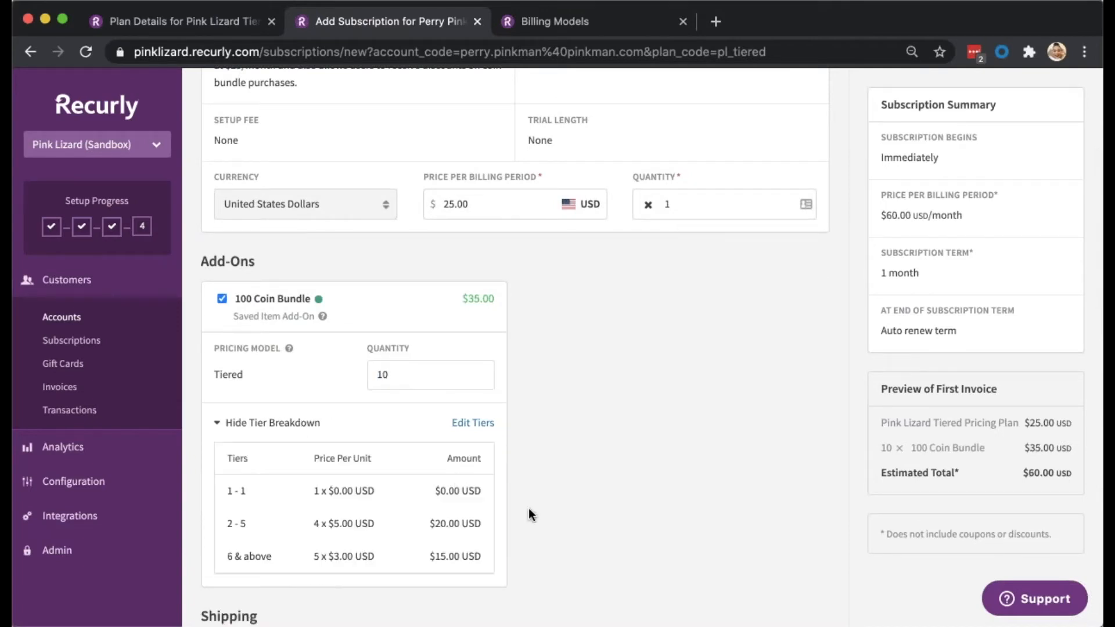
scroll(537, 519, "down", 2)
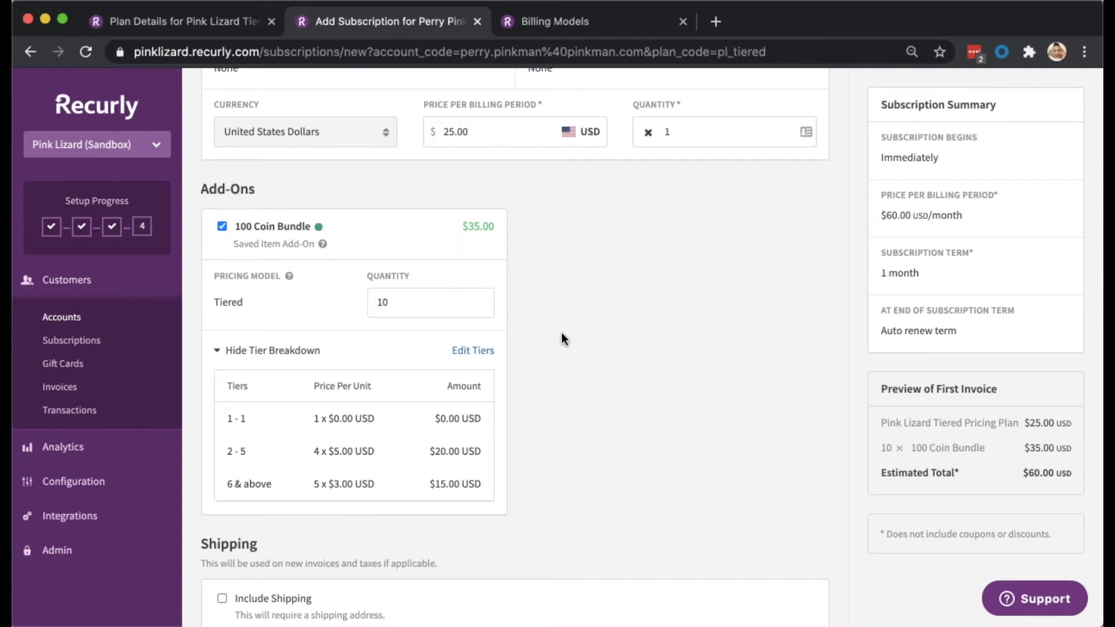
left_click(490, 355)
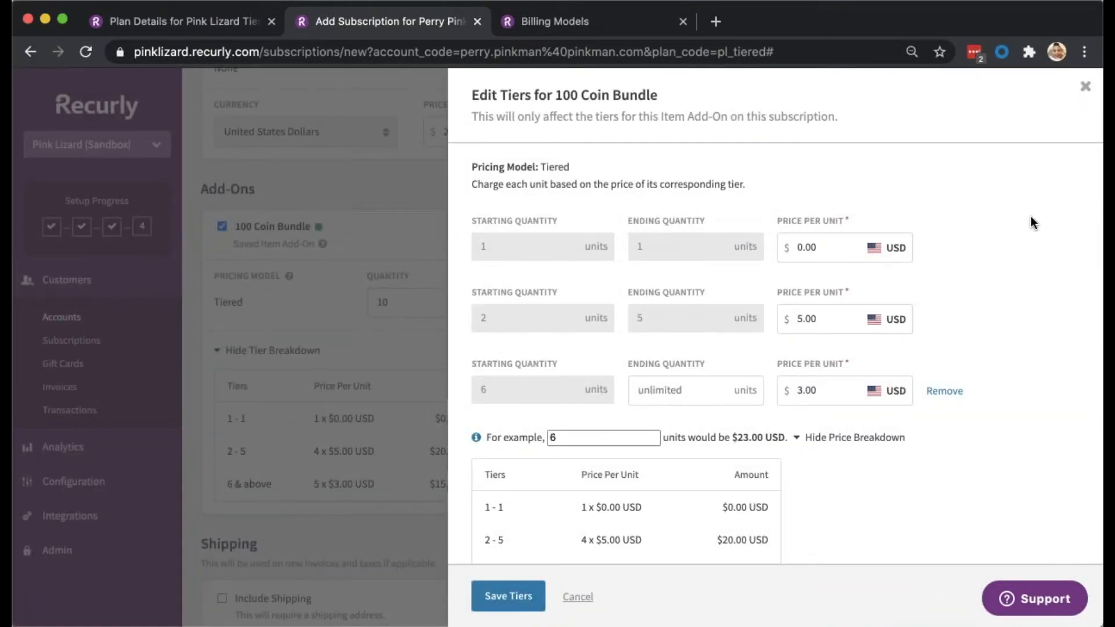
Remove the two upper tiers of the 100 Coin Bundle and set the first tier's ending quantity to 3.
left_click(944, 392)
left_click(945, 320)
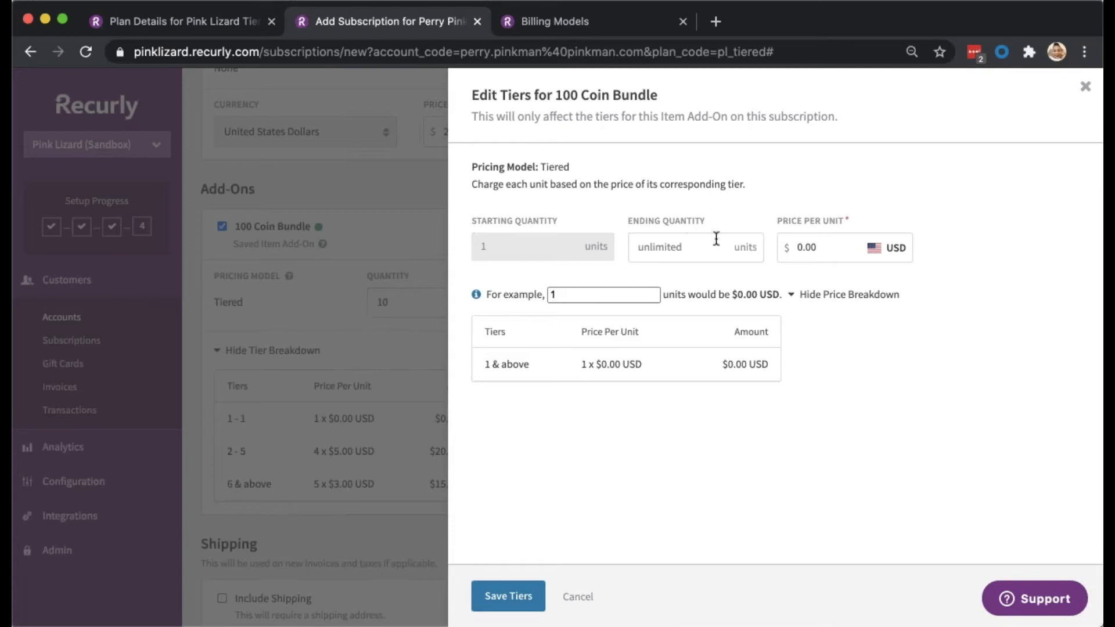
left_click(658, 250)
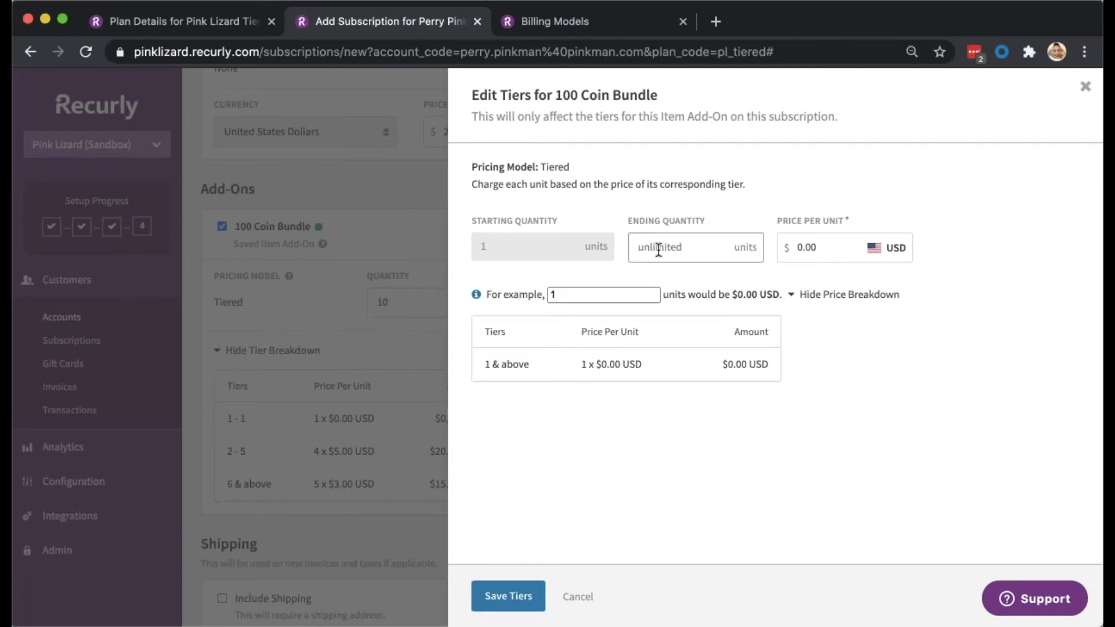
type("3")
left_click(815, 252)
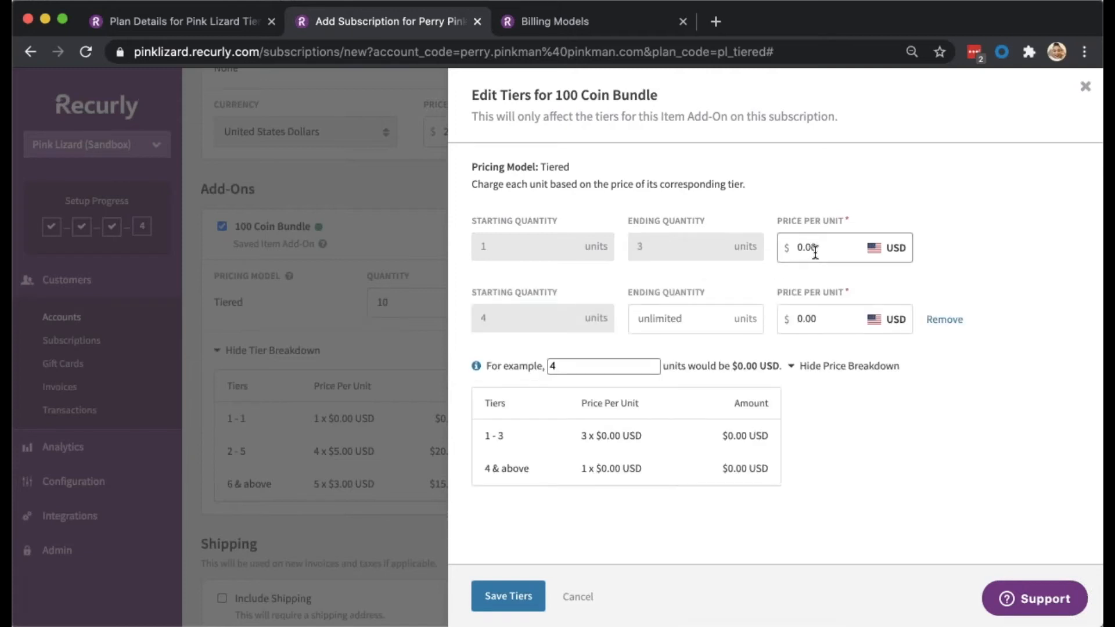
Set the second tier to end at 5 units at 5.00 USD each, and price the unlimited third tier at 3.00 USD per unit.
left_click(688, 322)
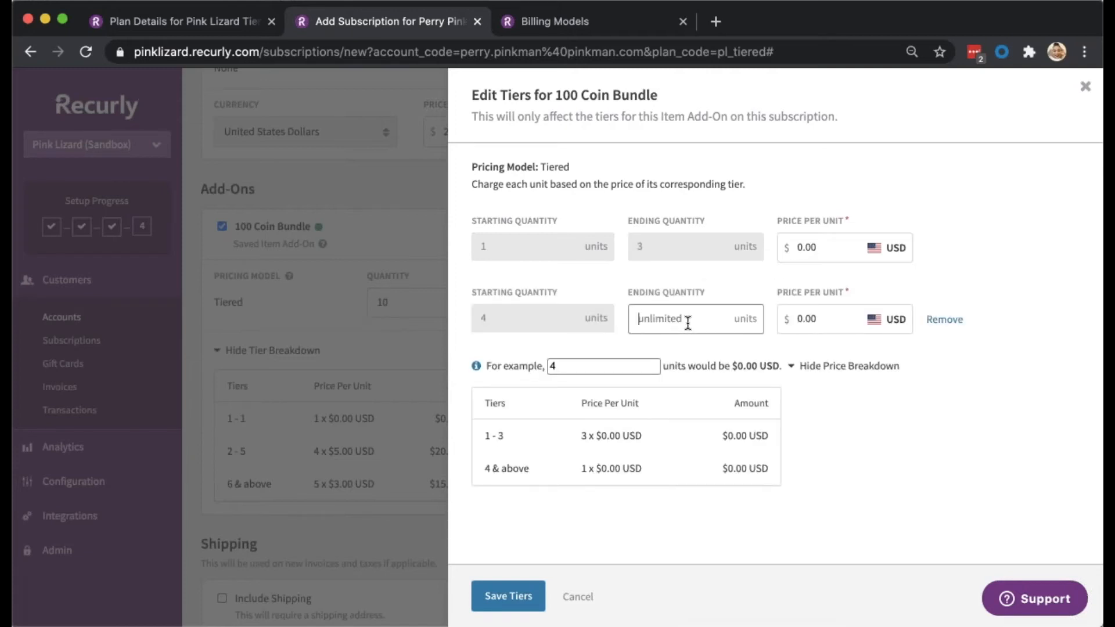
type("5")
left_click(820, 315)
type("5.00")
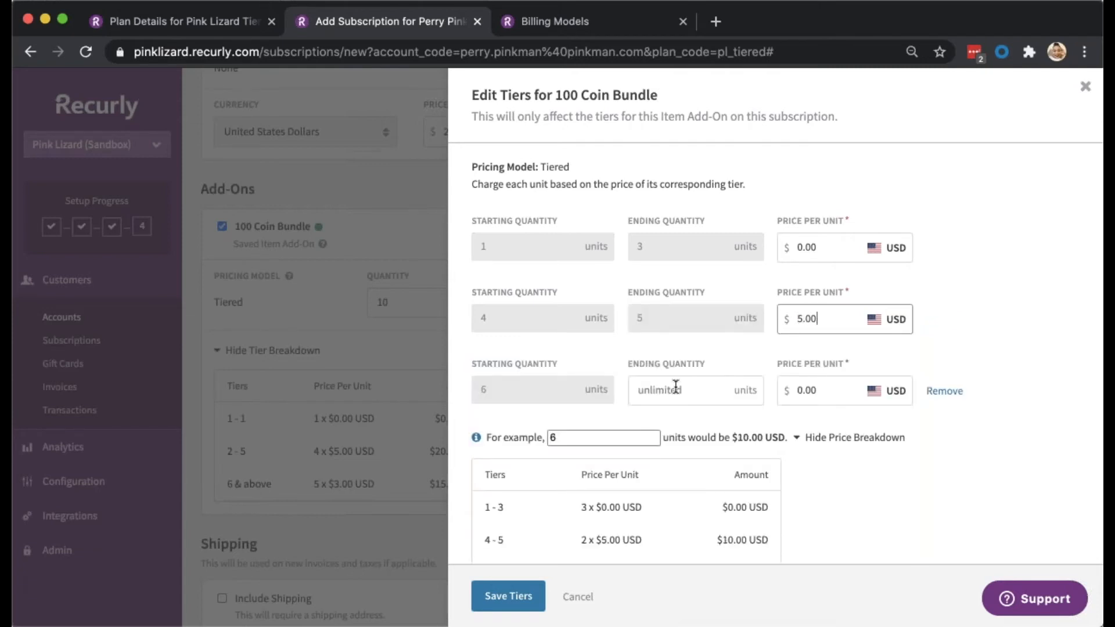
left_click(687, 395)
left_click(824, 394)
type("3.00")
left_click(910, 469)
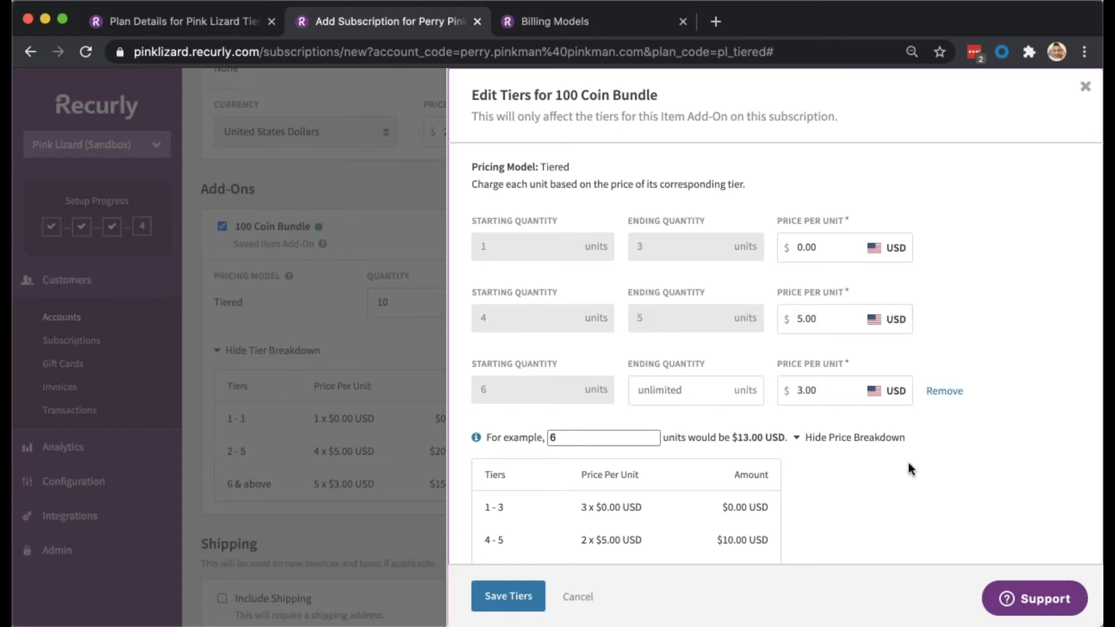
Check the example price breakdown of the edited tiers for 2 units and for 7 units.
scroll(910, 470, "down", 2)
left_click(555, 381)
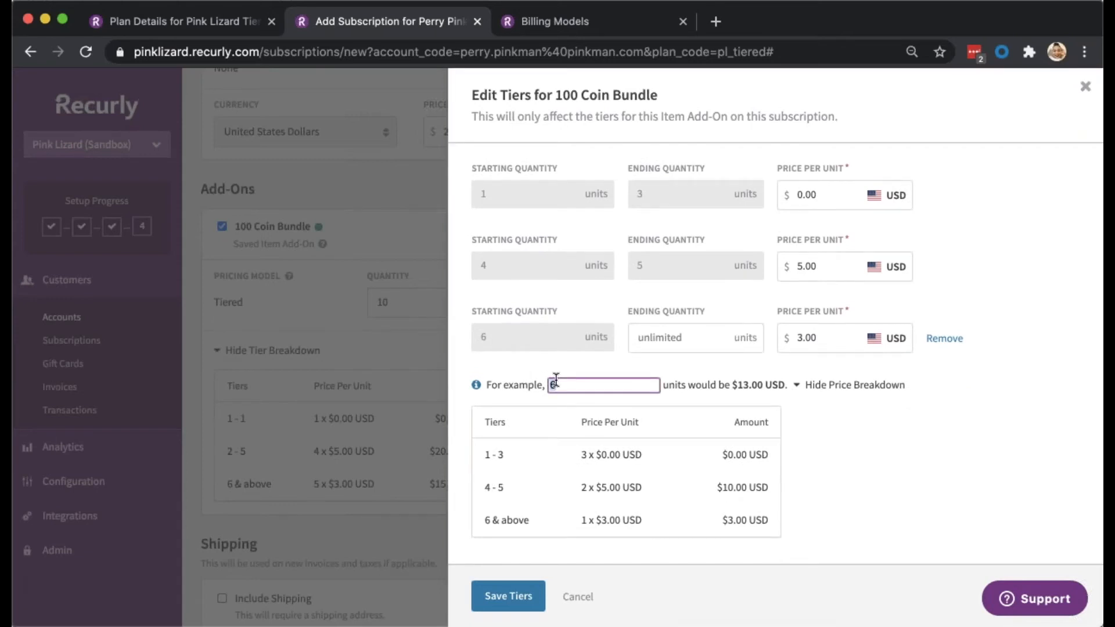
type("2")
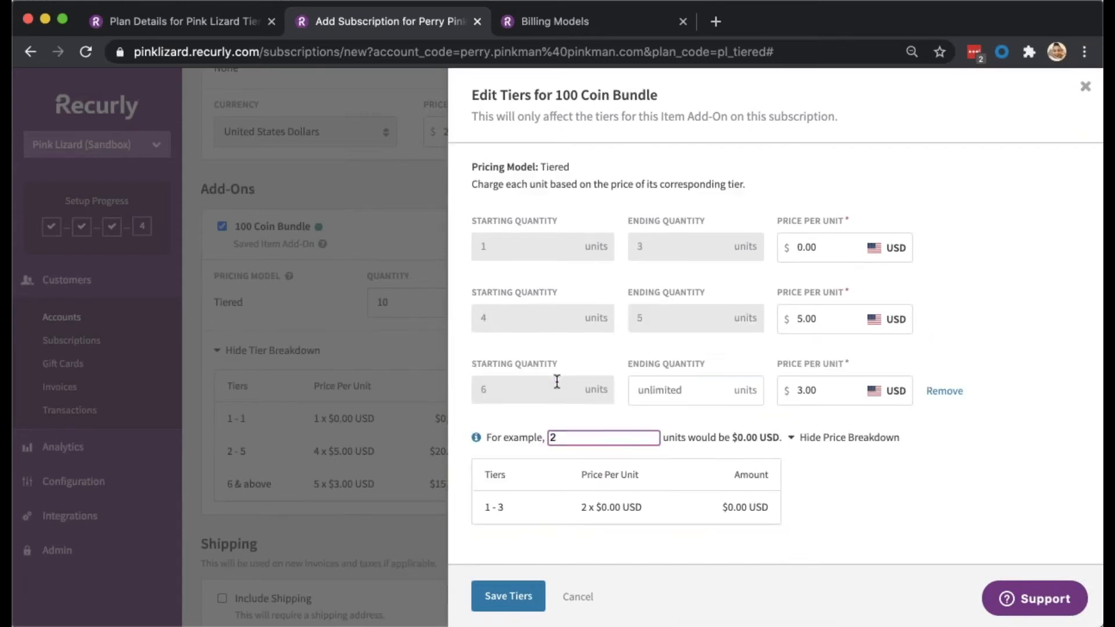
double_click(577, 437)
type("7")
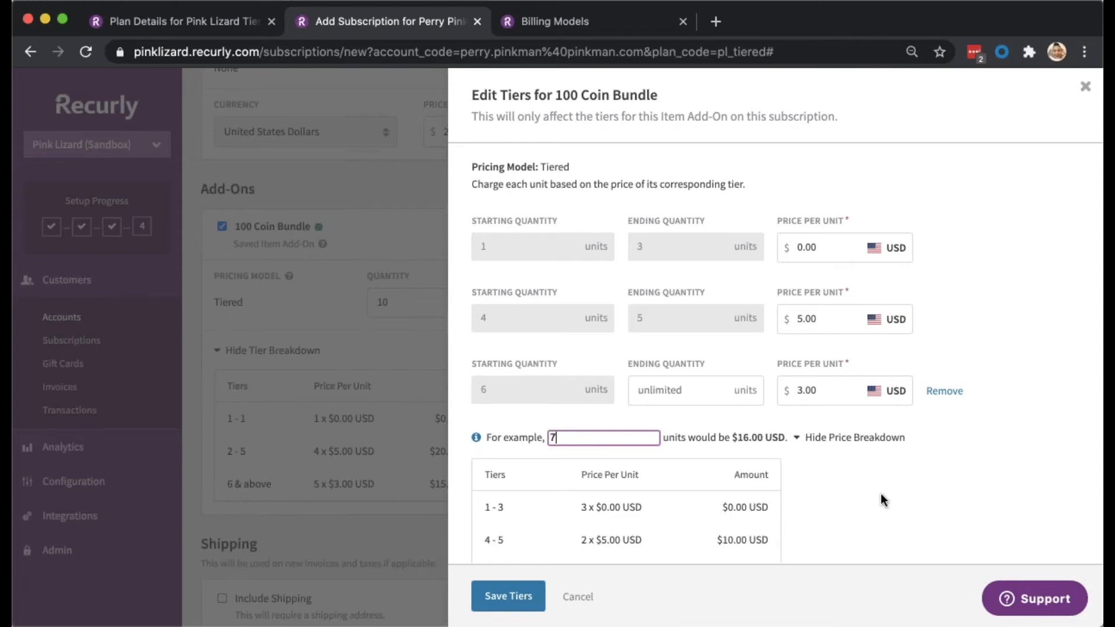
scroll(881, 493, "down", 2)
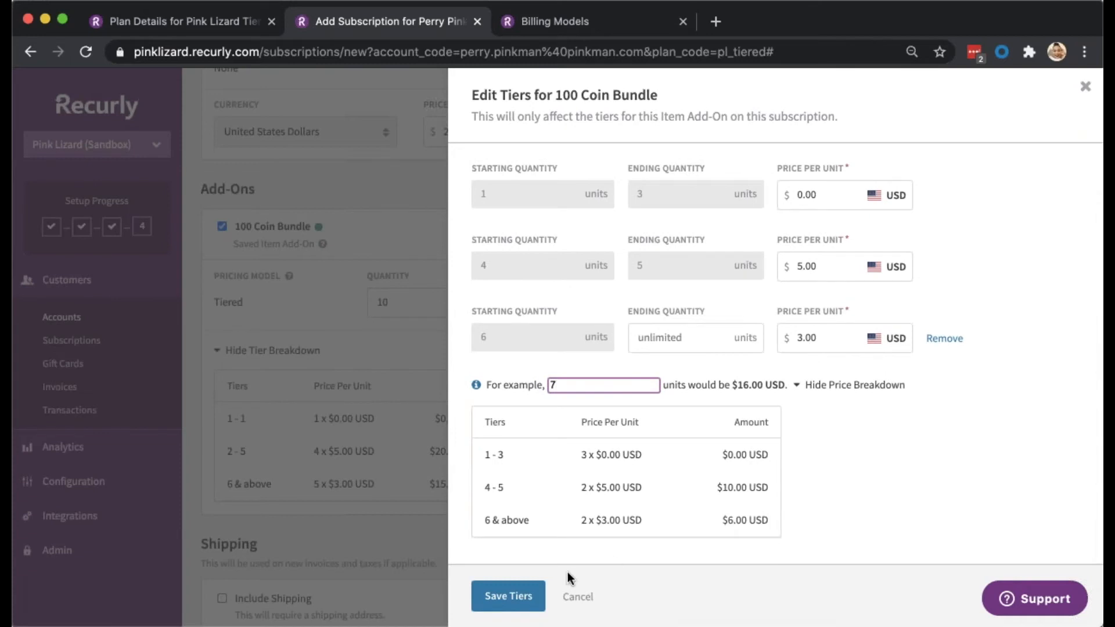
Save the edited tiers and add the subscription to the customer's account.
left_click(508, 599)
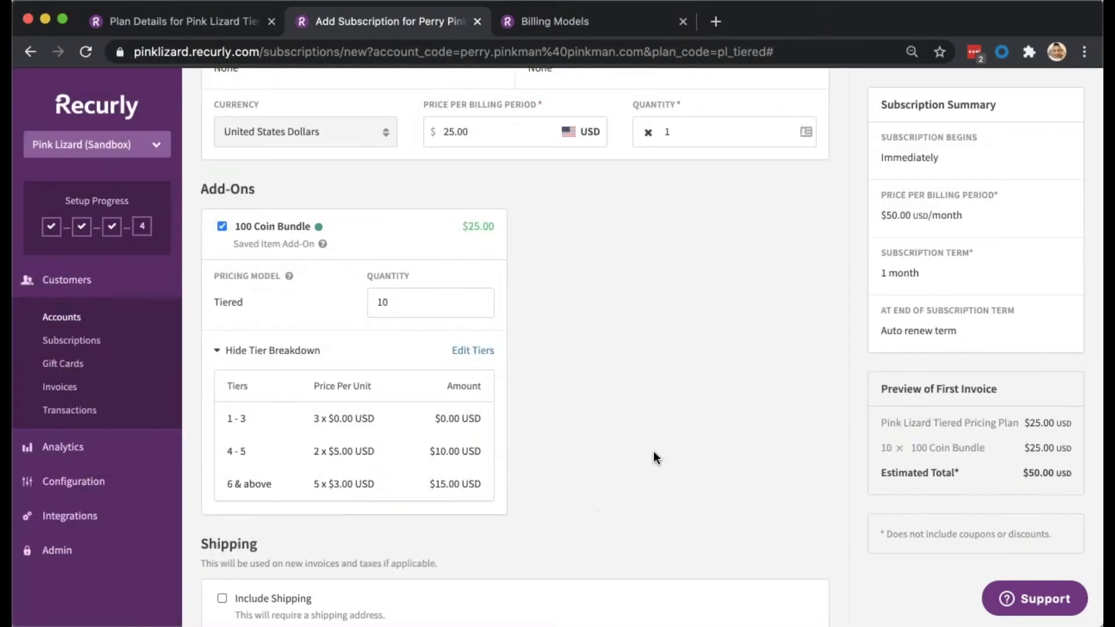
scroll(654, 451, "down", 5)
scroll(514, 348, "down", 12)
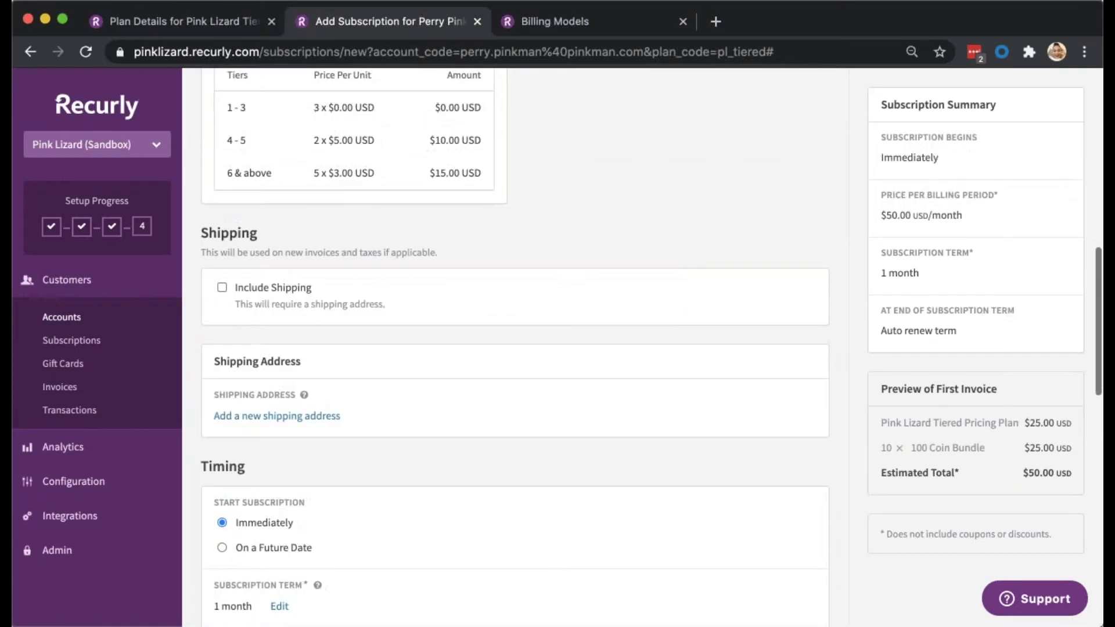
scroll(651, 451, "down", 3)
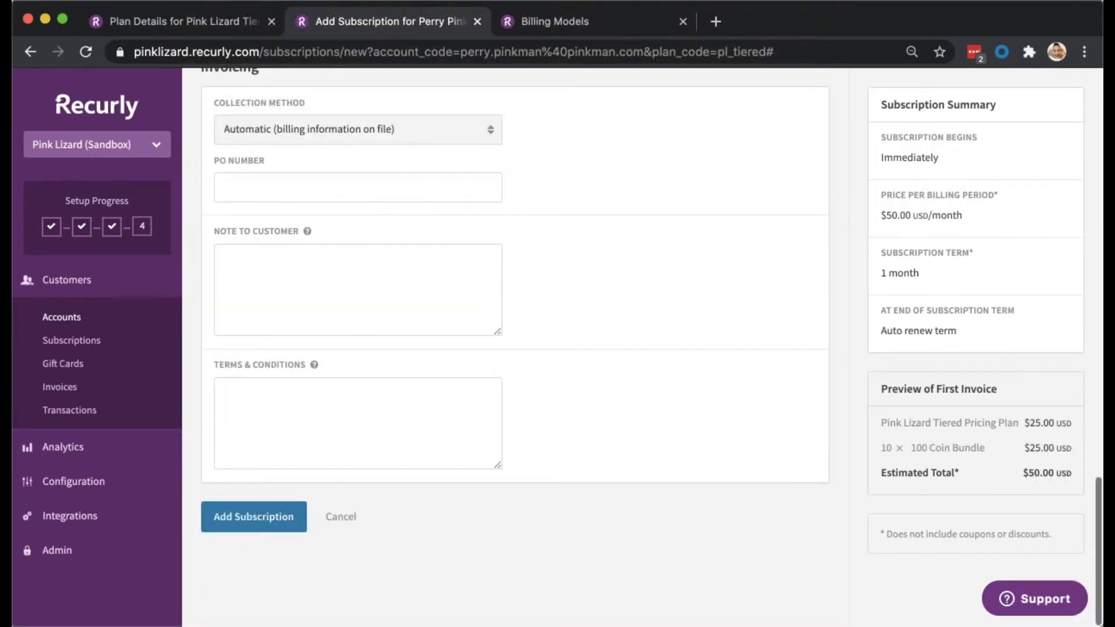
left_click(266, 525)
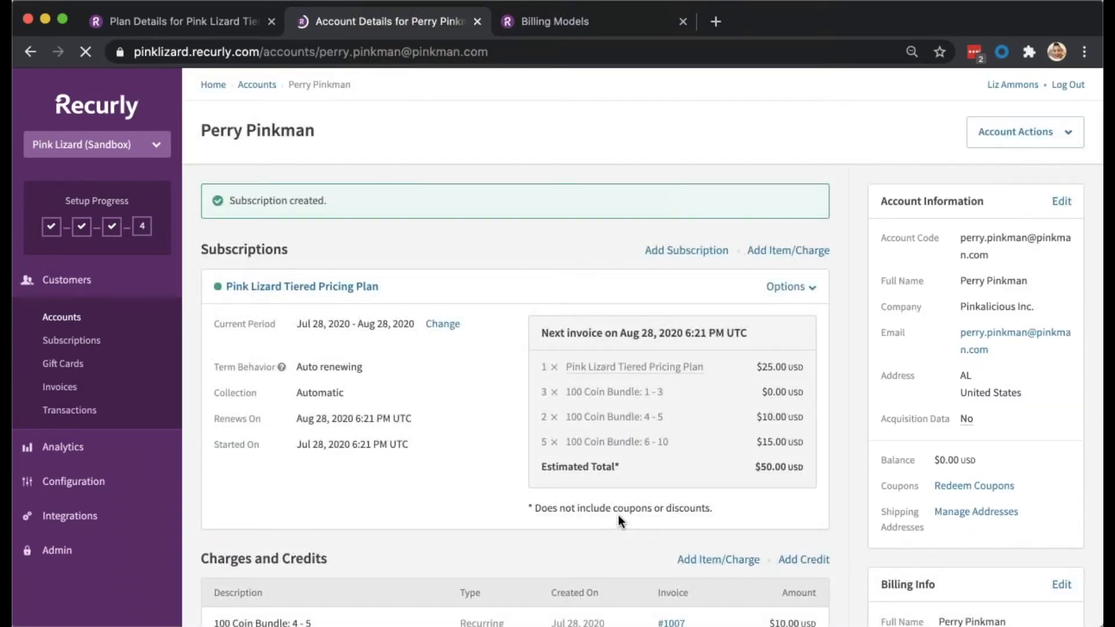
Review the new subscription on the account and open its details to examine the billable add-ons and charges.
scroll(507, 471, "down", 1)
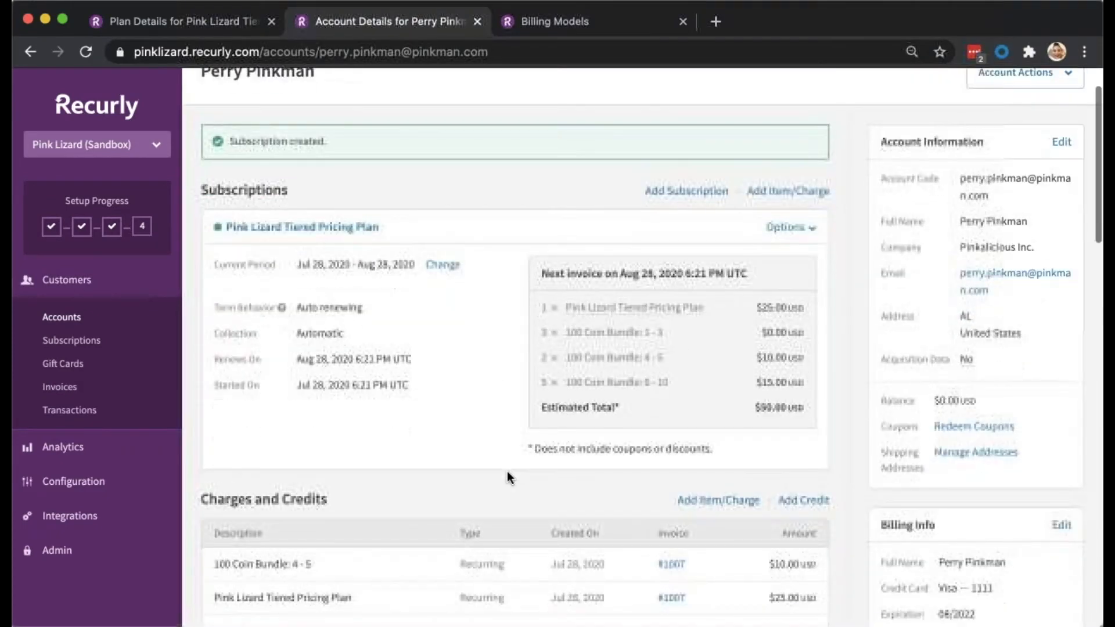
scroll(432, 400, "up", 1)
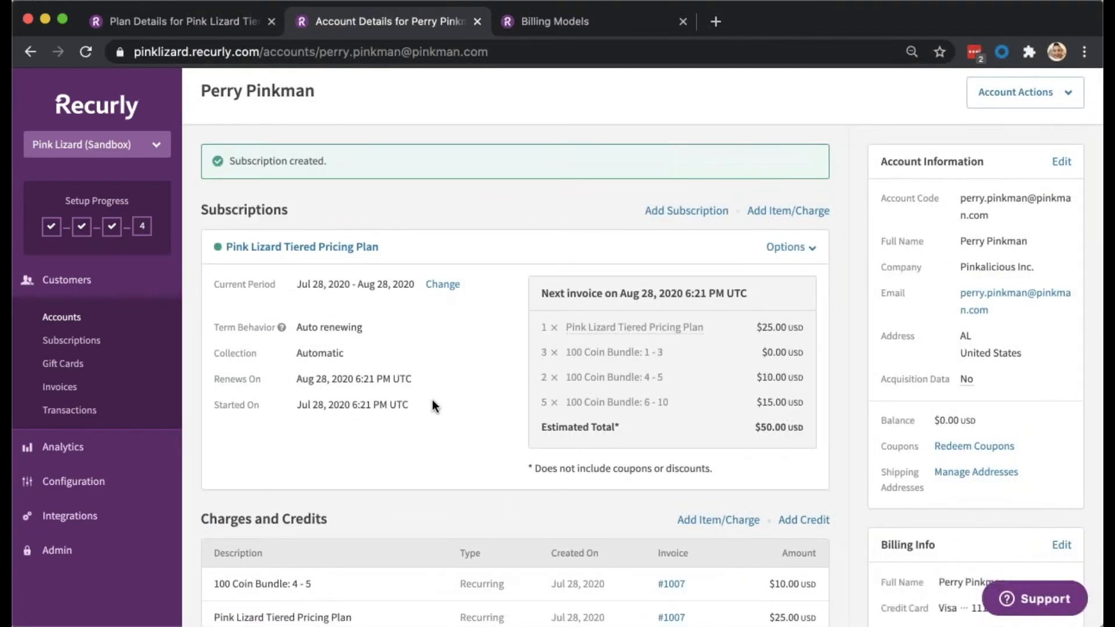
scroll(432, 399, "down", 1)
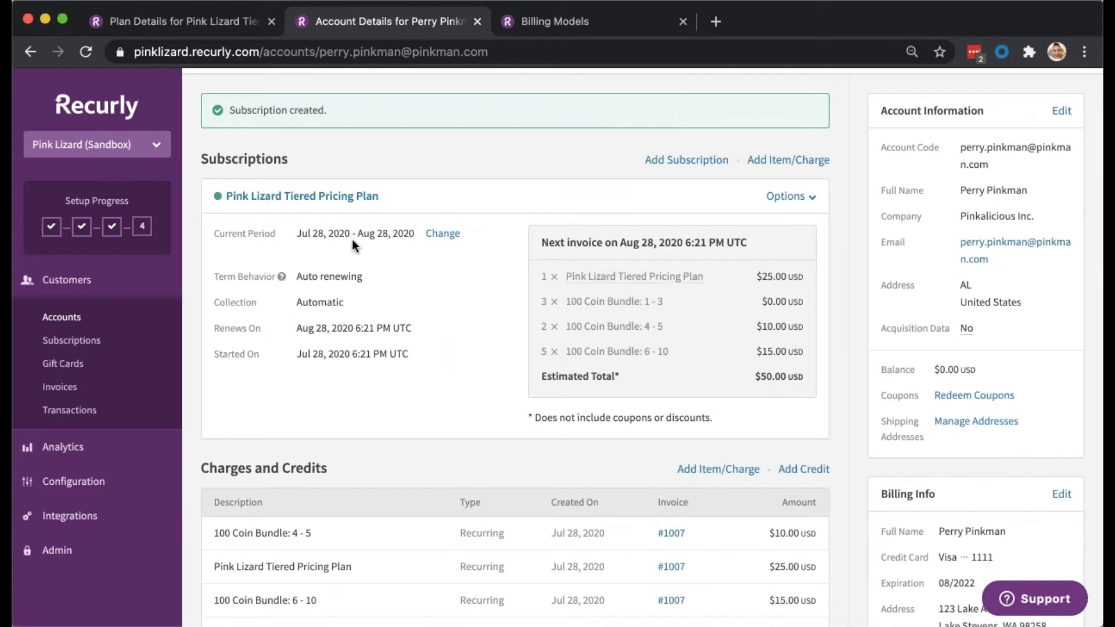
left_click(341, 198)
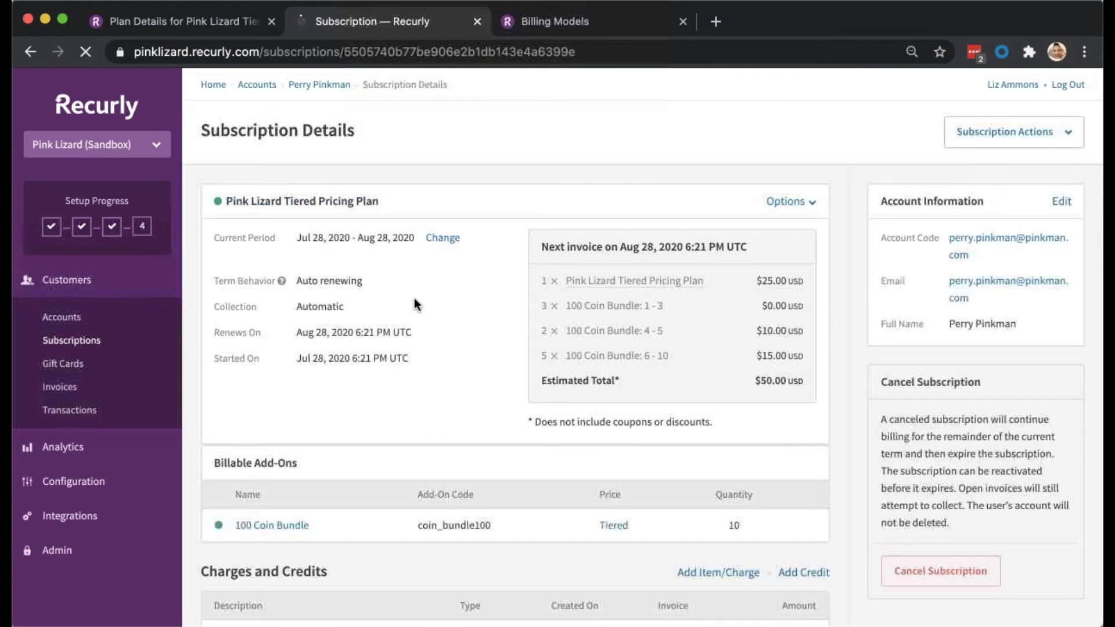
scroll(441, 340, "down", 3)
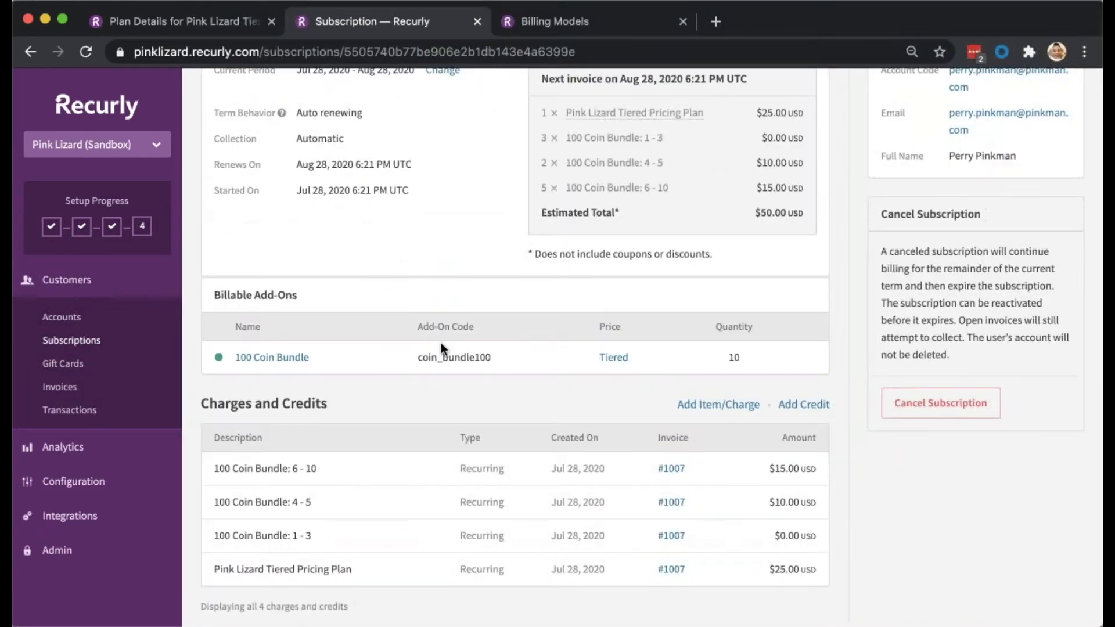
Open the invoice for the 100 Coin Bundle: 6 - 10 charge and examine its line items and totals.
left_click(671, 469)
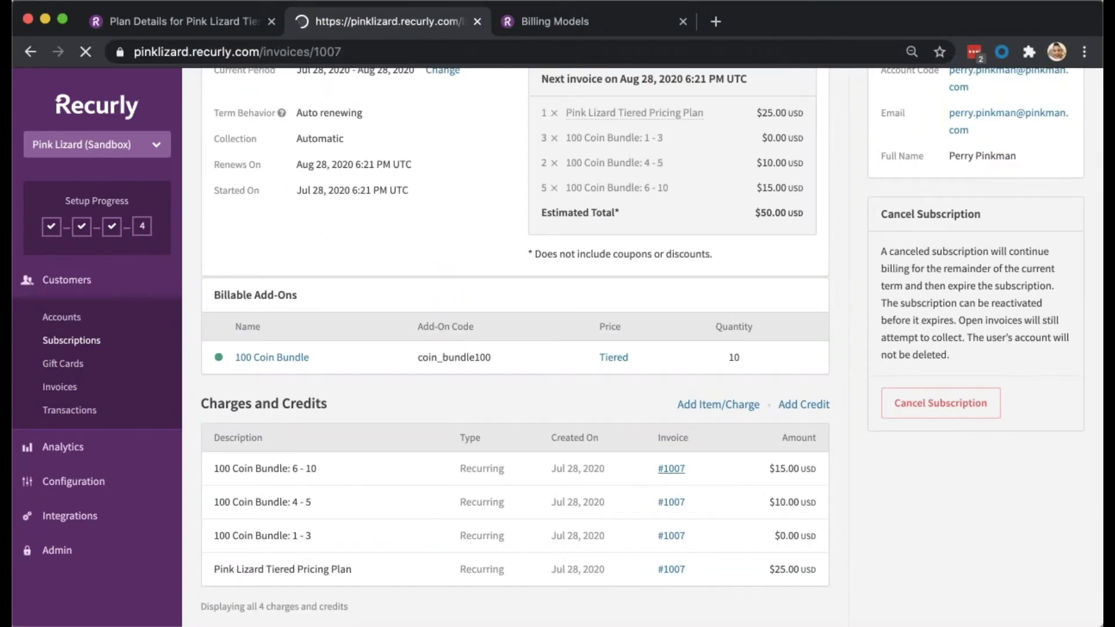
scroll(641, 337, "down", 3)
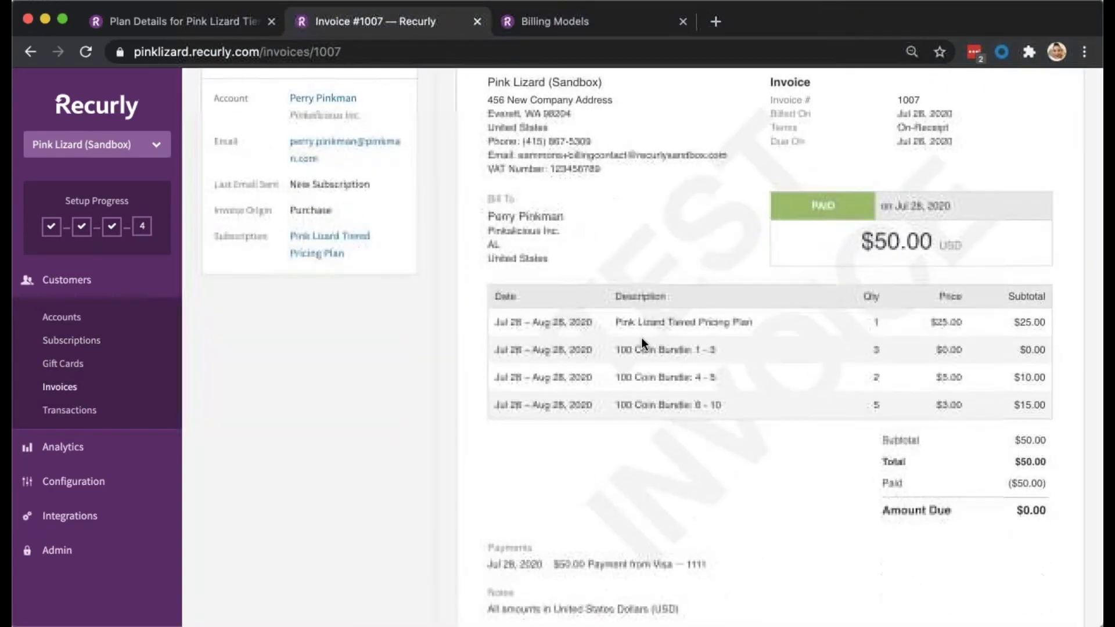
scroll(611, 451, "up", 1)
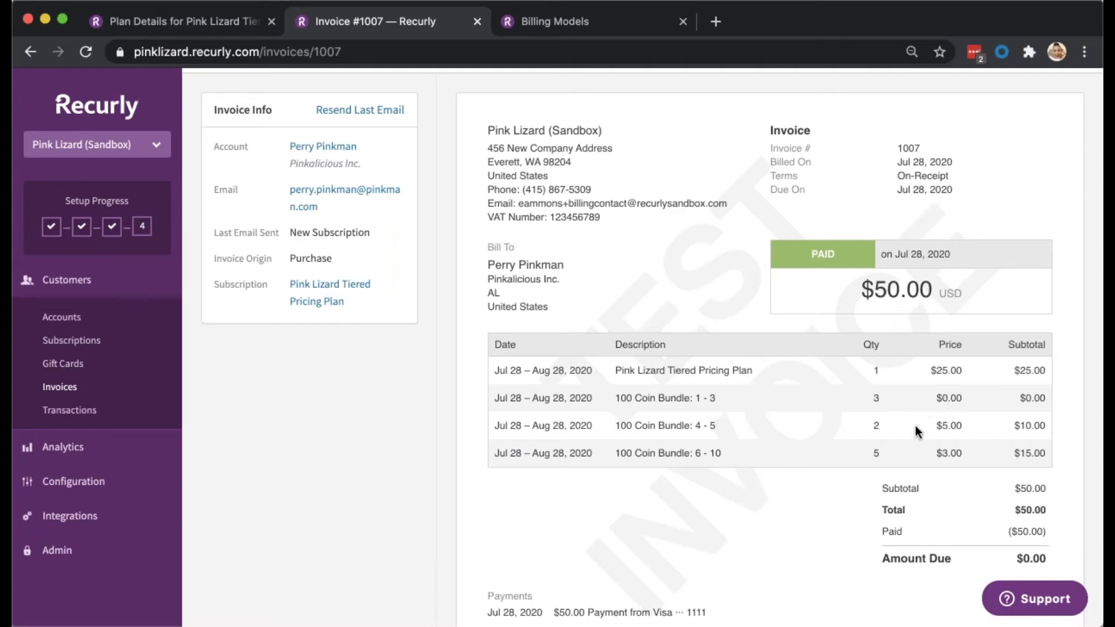
scroll(859, 558, "down", 1)
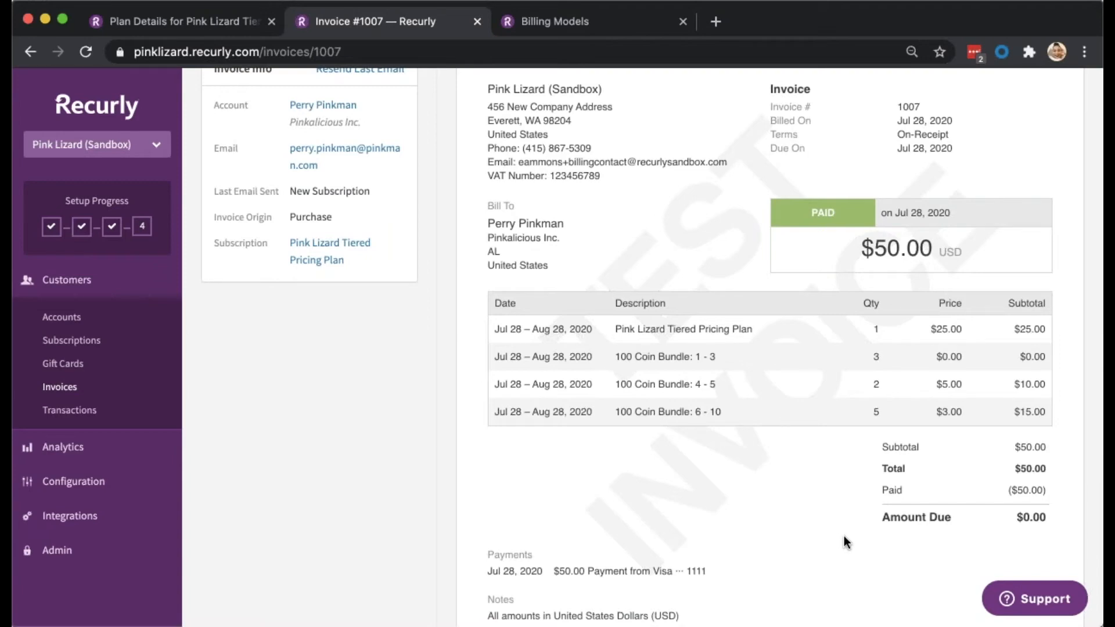
scroll(845, 537, "up", 1)
scroll(844, 536, "up", 5)
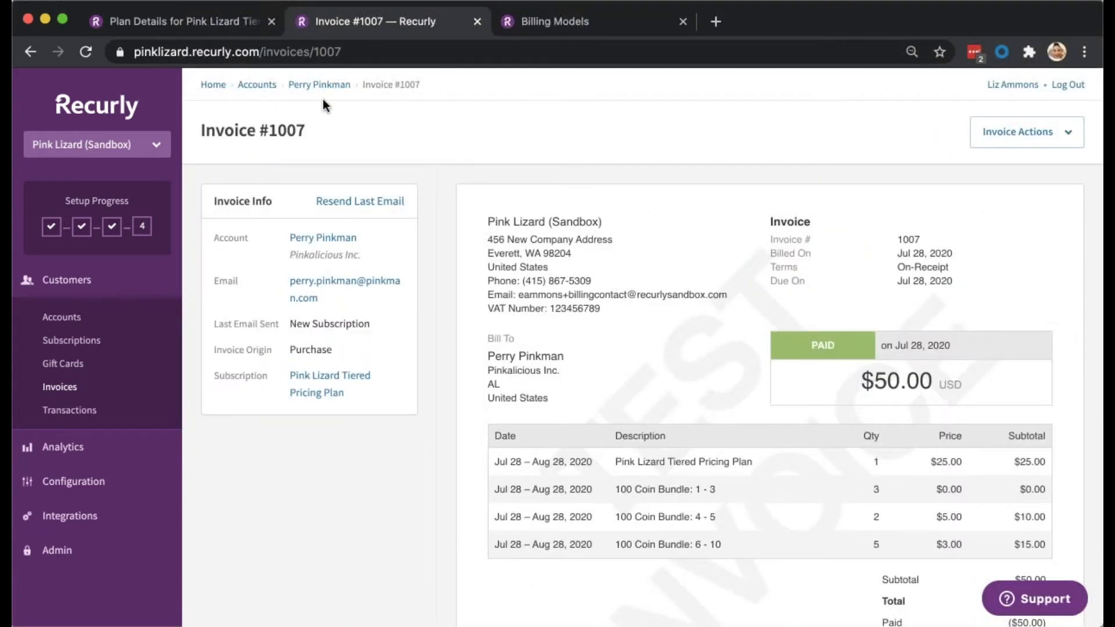
Return to the accounts list, and in the plan's browser tab open Pink Lizard Volume Pricing Plan from the plans list.
left_click(266, 87)
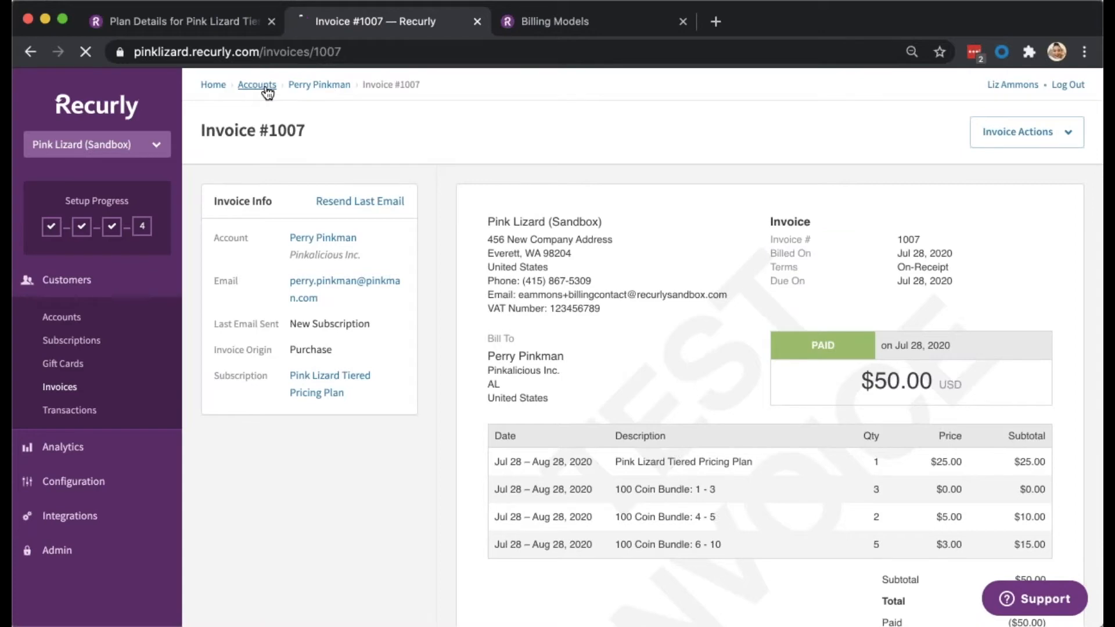
left_click(193, 26)
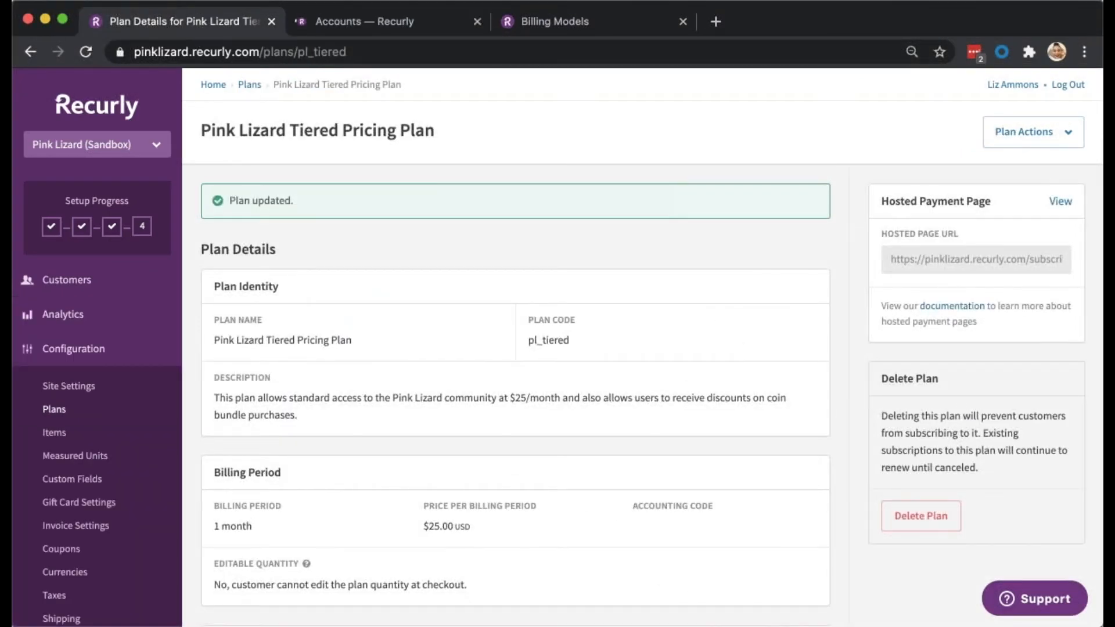
left_click(53, 416)
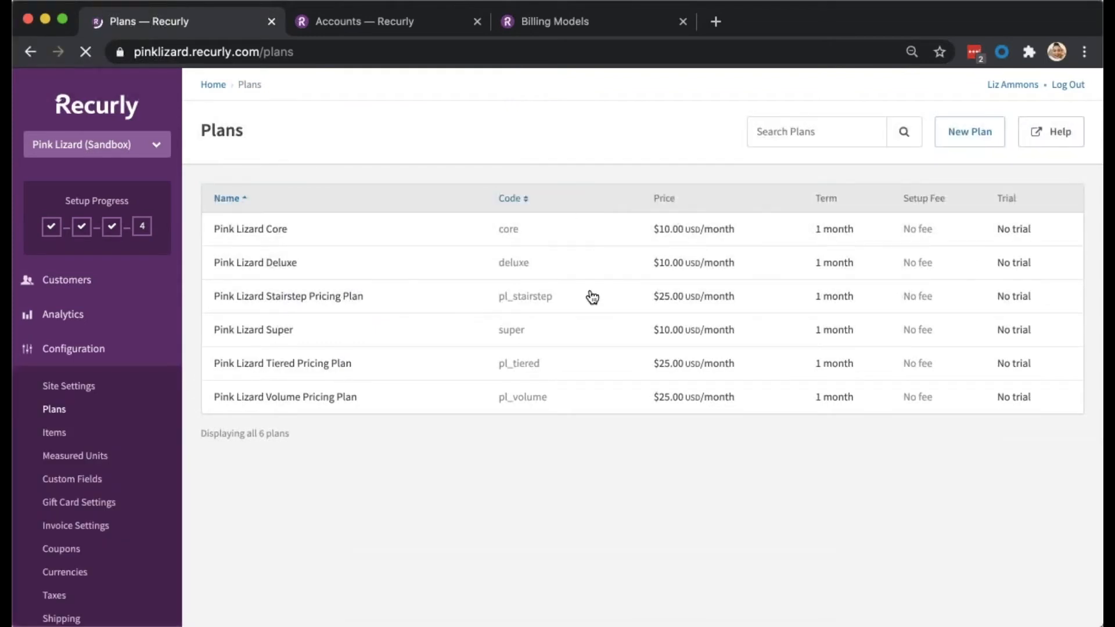
left_click(602, 401)
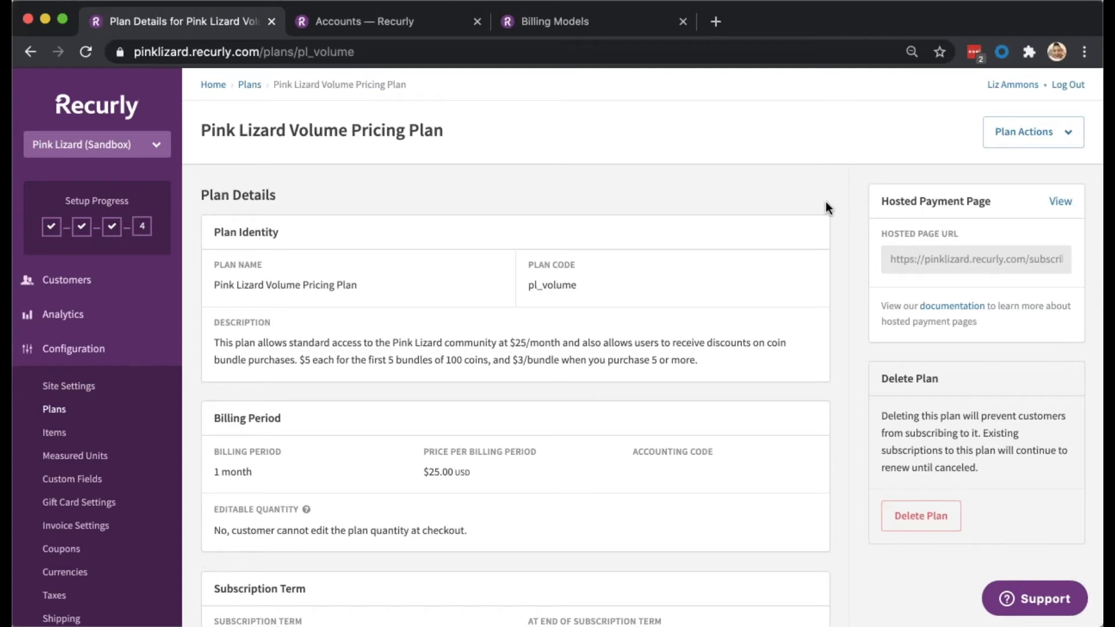
Look over the details of Pink Lizard Volume Pricing Plan and open the plan for editing.
scroll(825, 202, "down", 3)
scroll(825, 203, "up", 3)
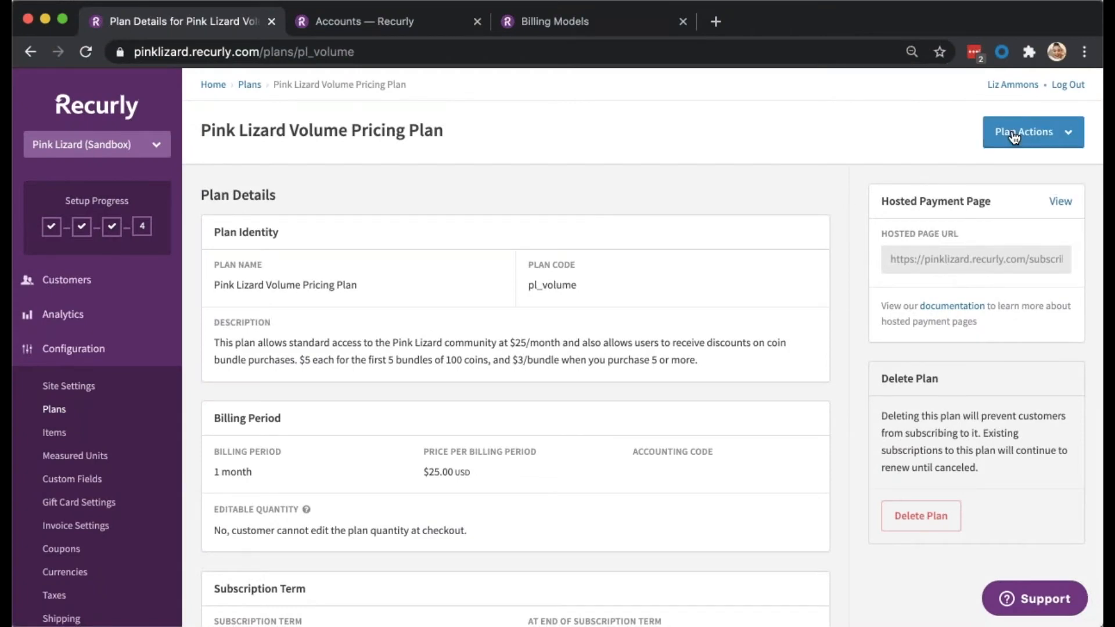
left_click(1007, 144)
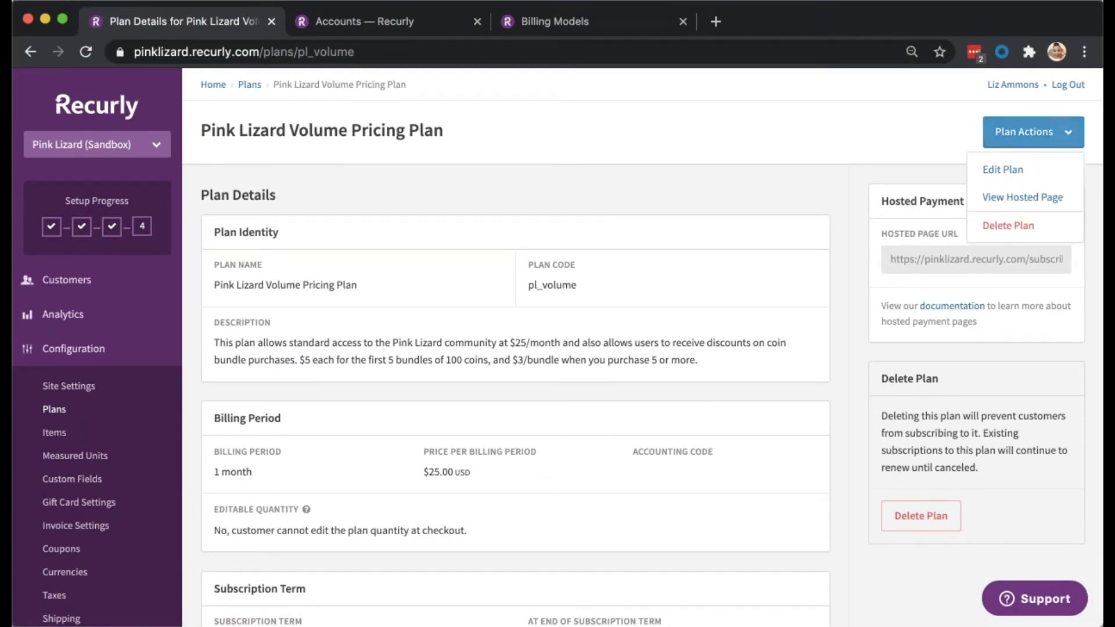
left_click(1002, 169)
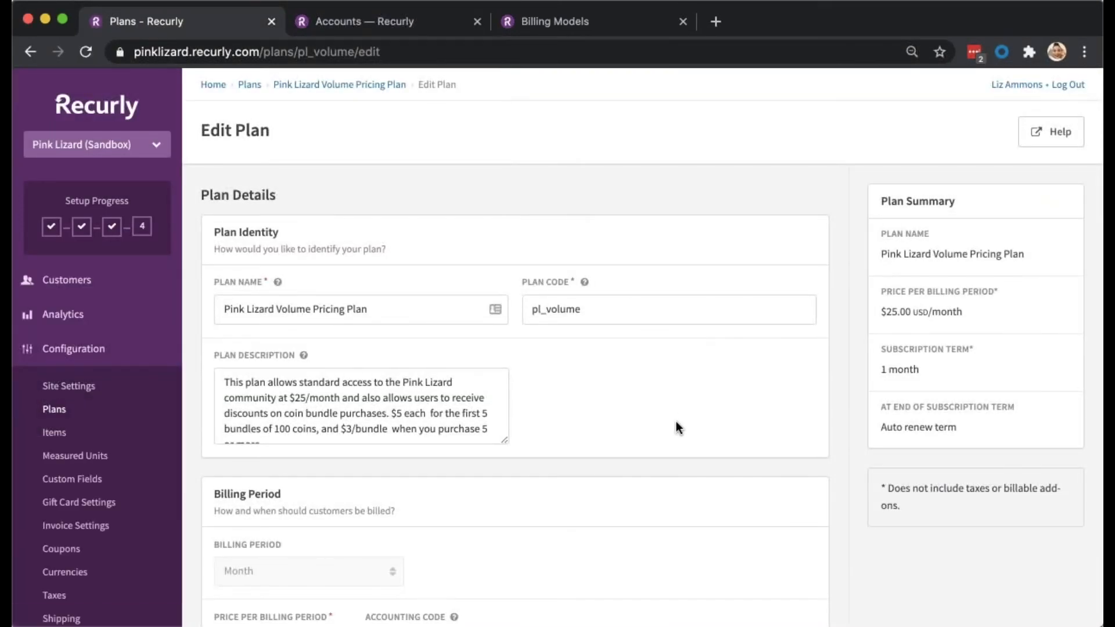
Add the existing item 1 Mystery Mini Figs to the plan's add-ons and set its pricing model to Volume.
scroll(677, 427, "down", 5)
scroll(677, 427, "down", 4)
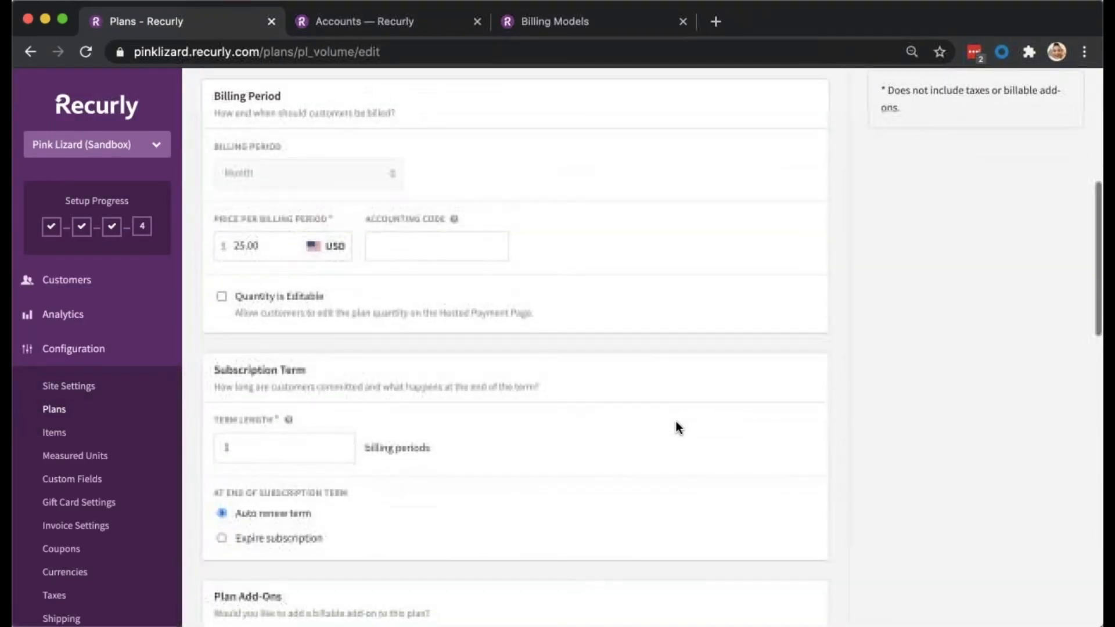
scroll(677, 427, "down", 10)
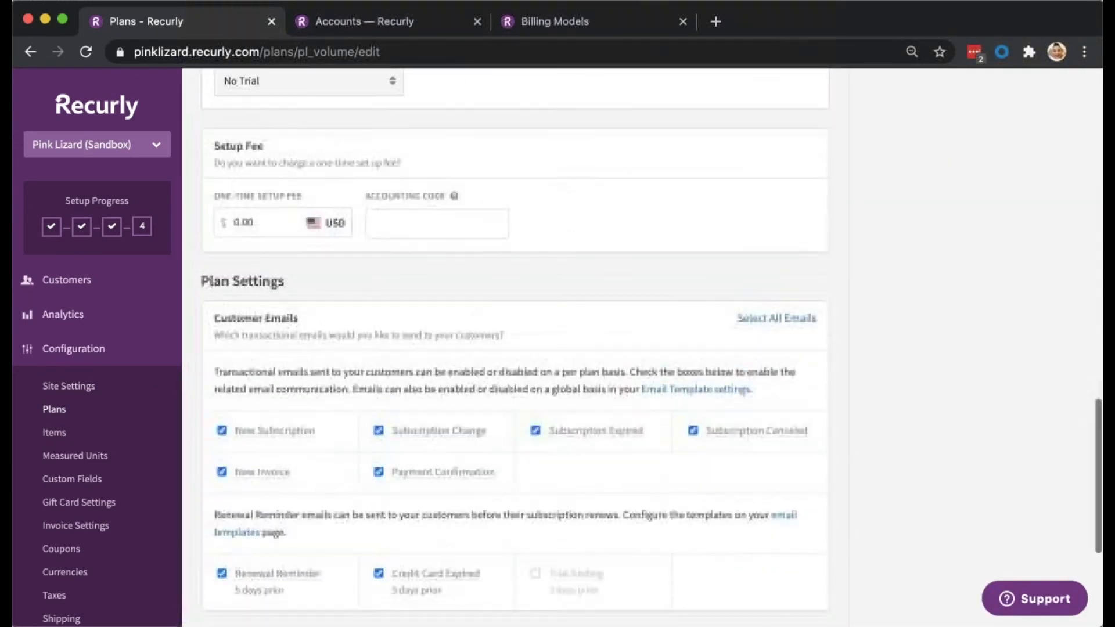
scroll(424, 264, "up", 6)
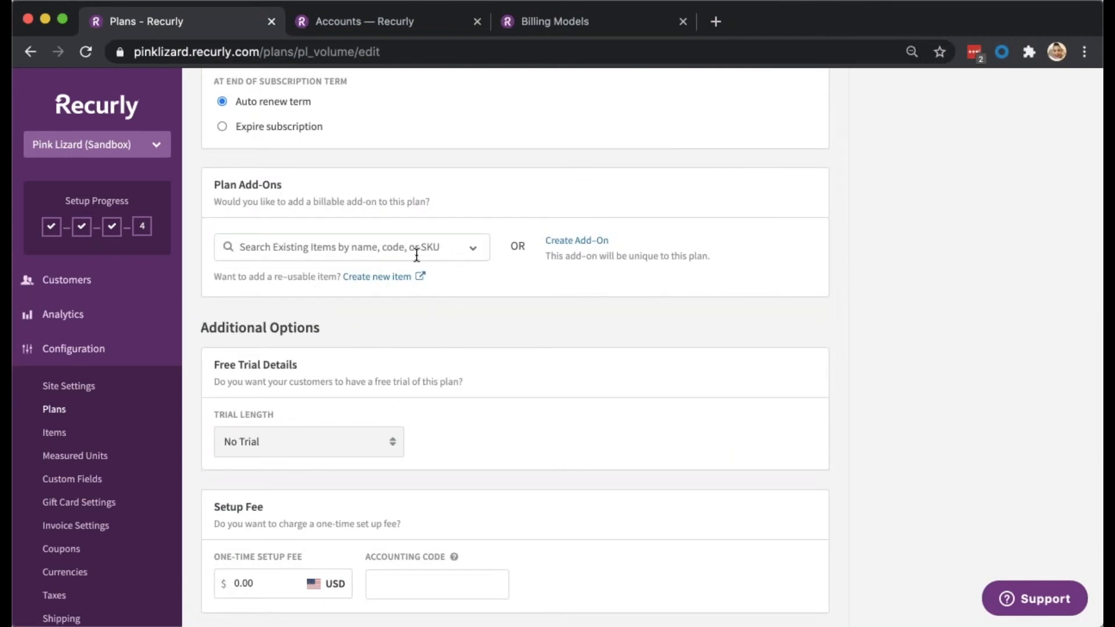
left_click(436, 247)
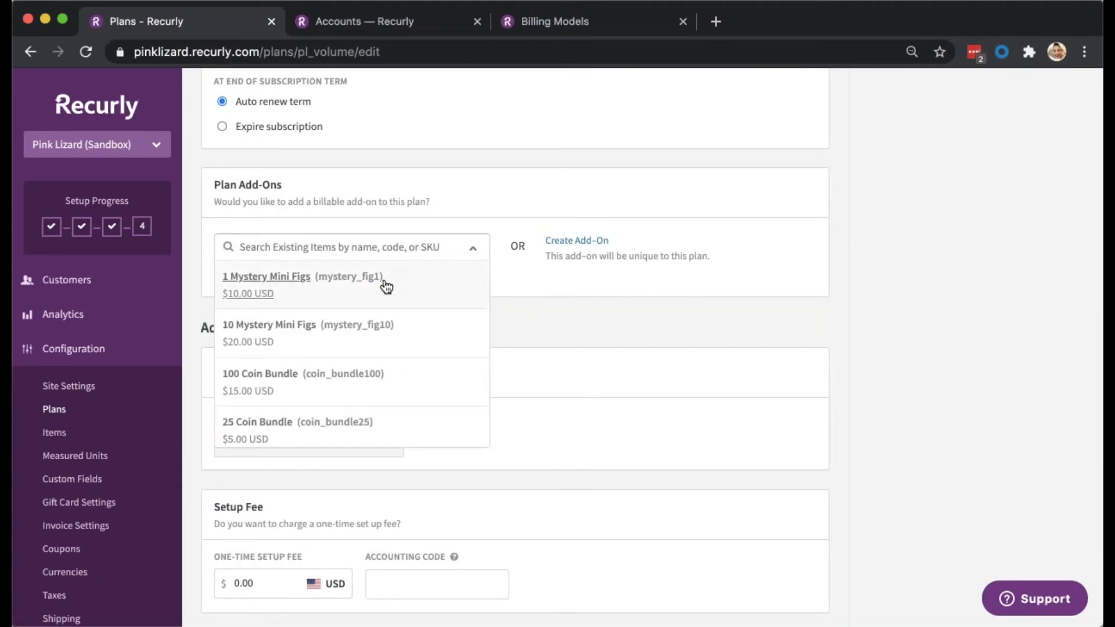
left_click(386, 285)
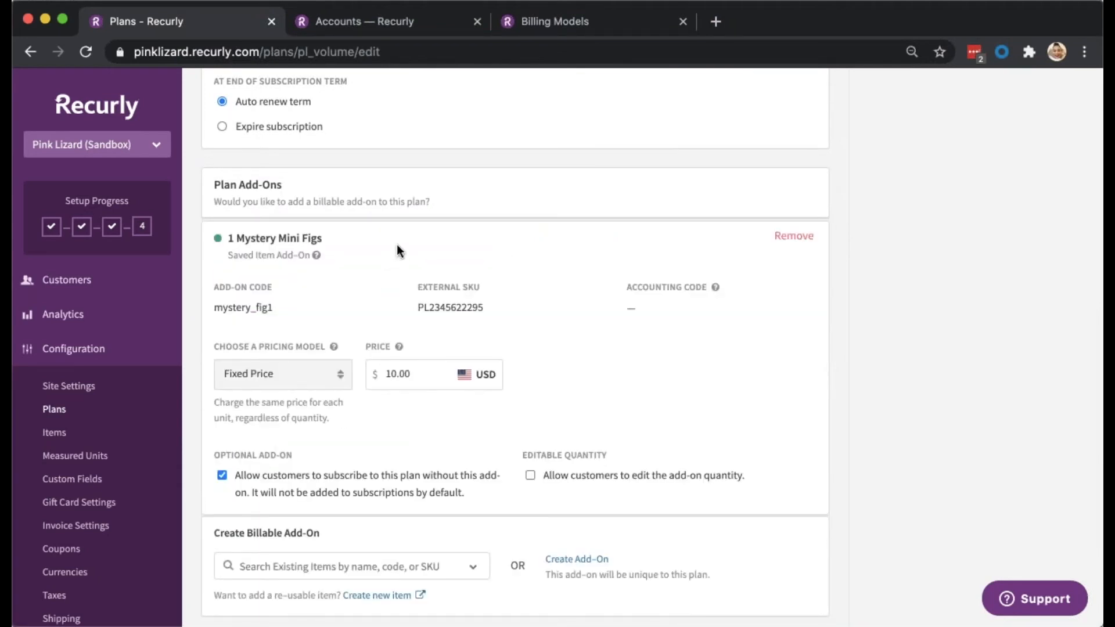
scroll(397, 247, "down", 1)
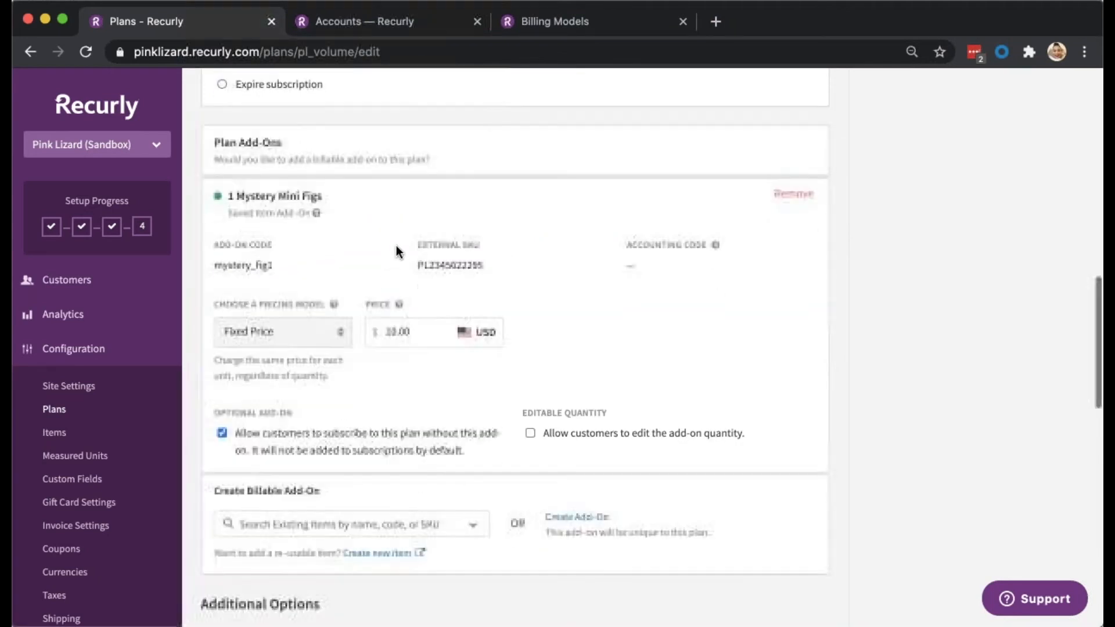
left_click(328, 359)
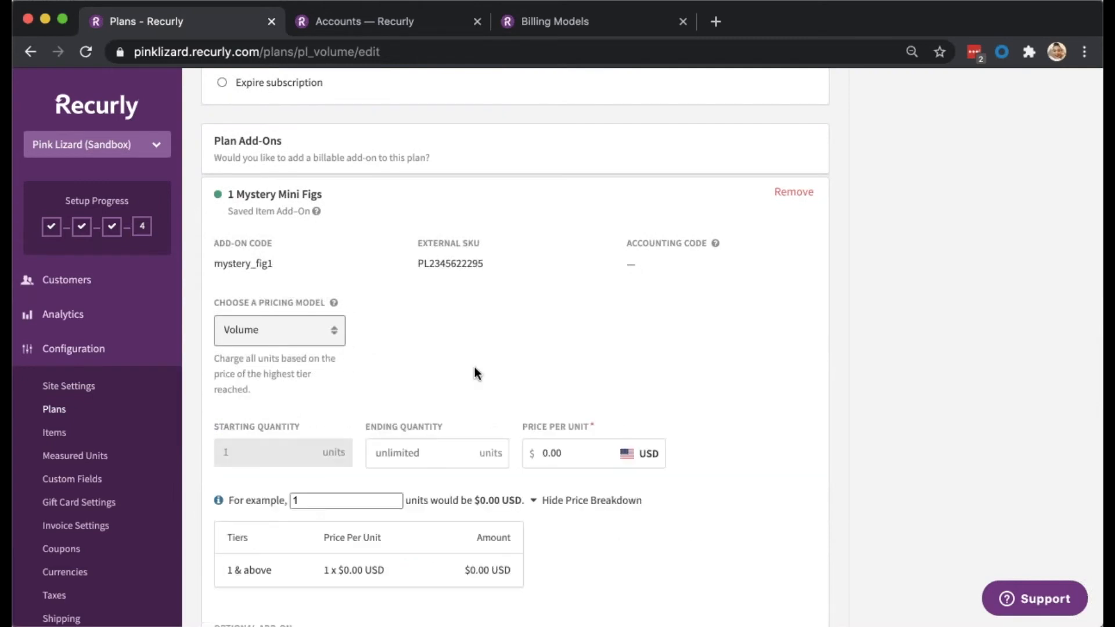
Price the 1 Mystery Mini Figs tiers at $10.00 per unit for 1 to 10 units and $7.00 from 11 units to unlimited.
scroll(475, 373, "down", 3)
left_click(402, 314)
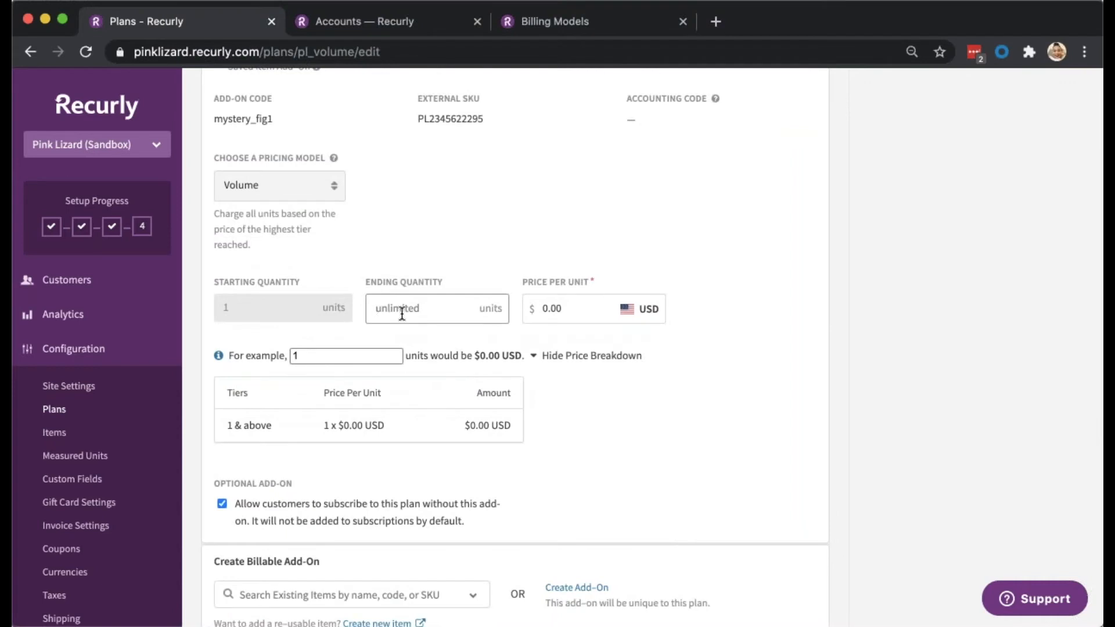
type("10")
key("Tab")
type("10.00")
left_click(398, 378)
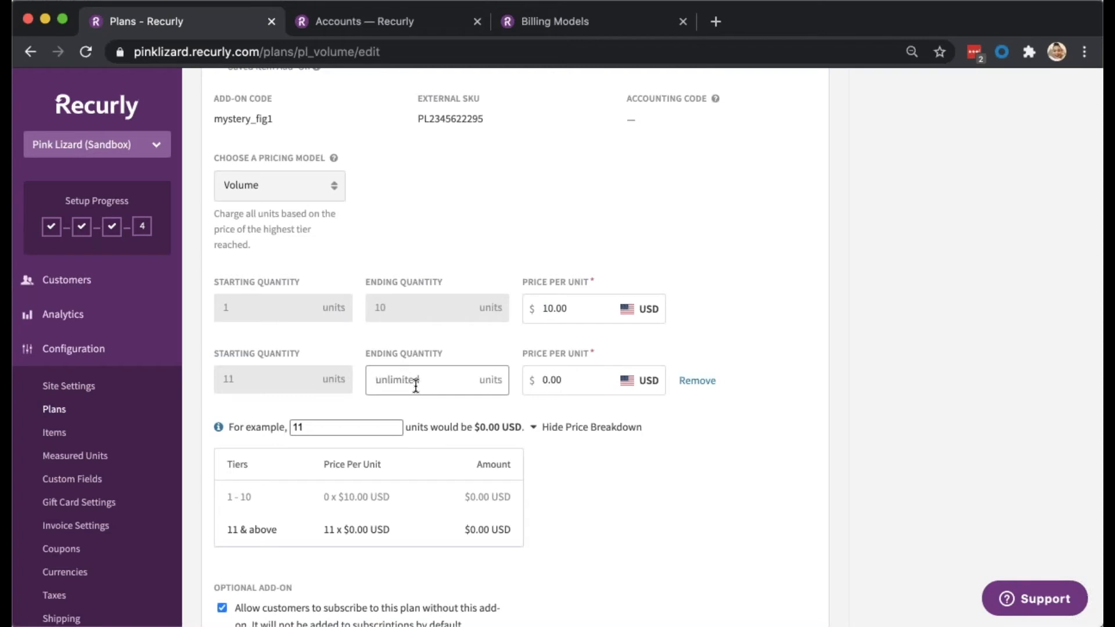
left_click(566, 379)
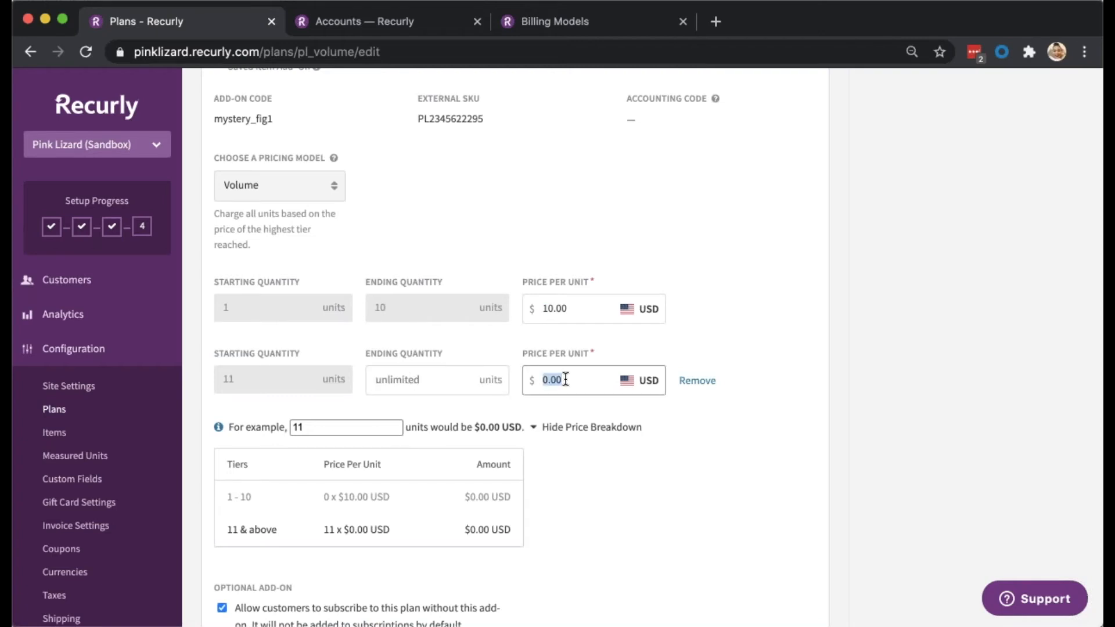
type("7.00")
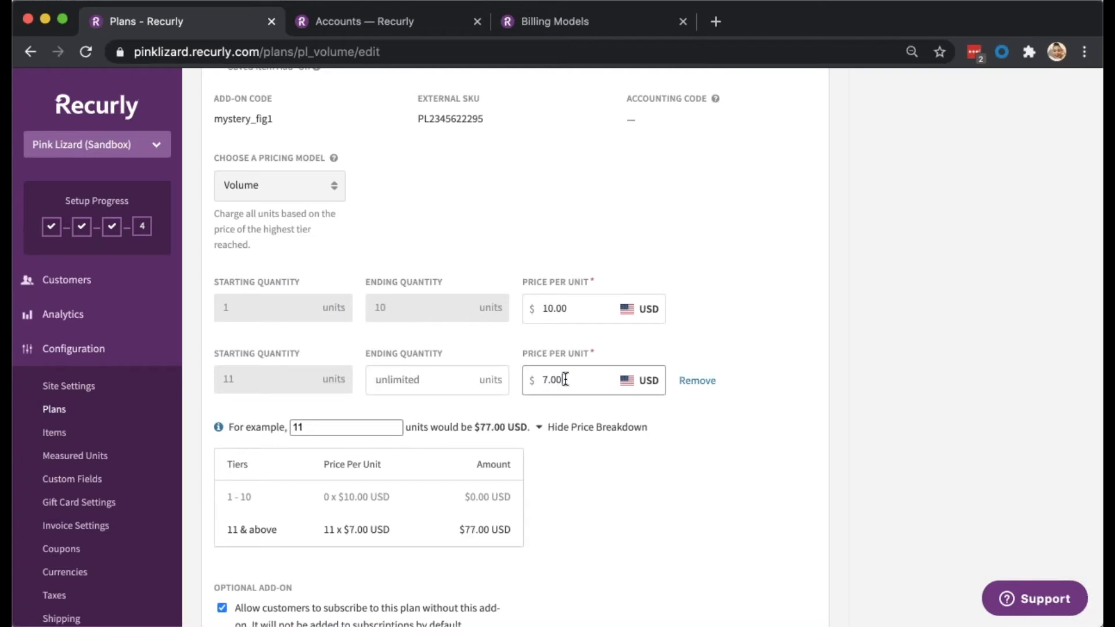
left_click(600, 465)
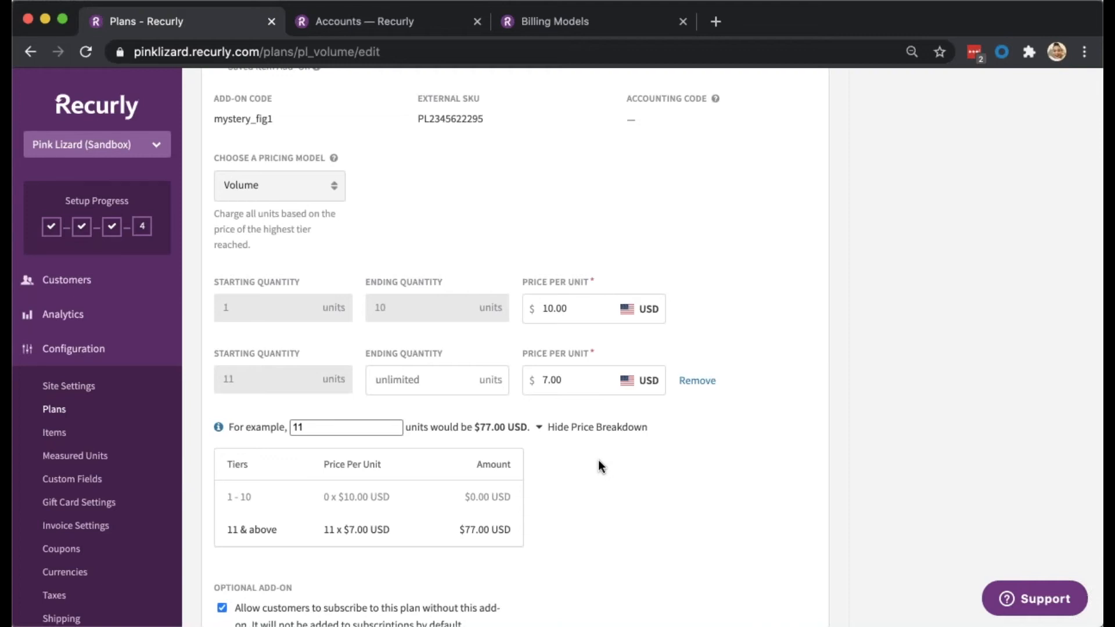
Preview the add-on's example price breakdown for 5 units and for 12 units.
double_click(341, 431)
type("5")
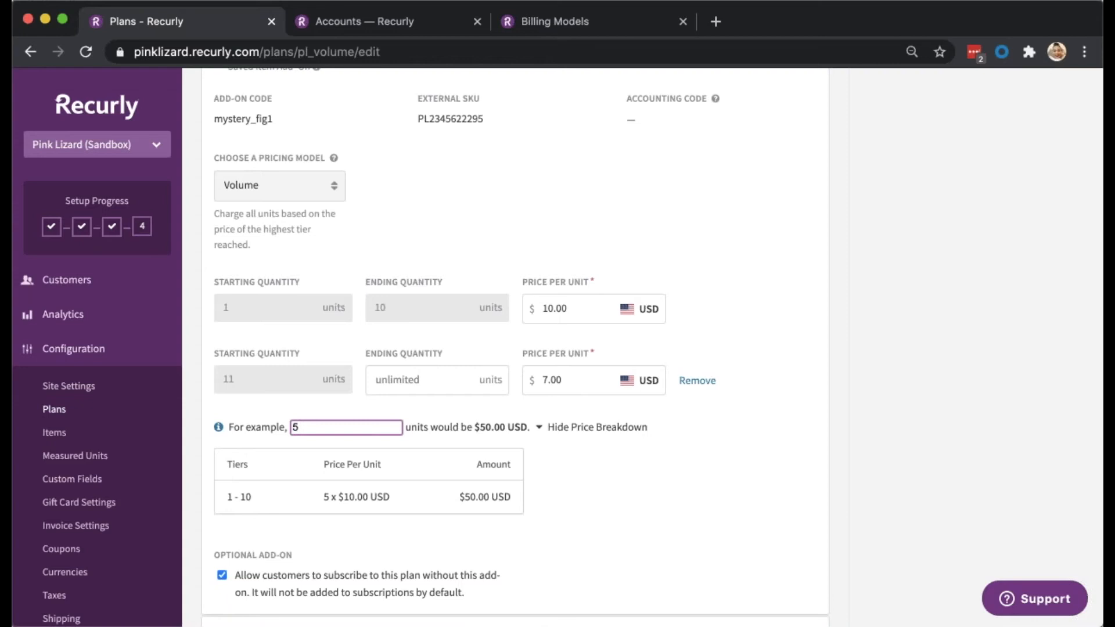
double_click(348, 423)
type("12")
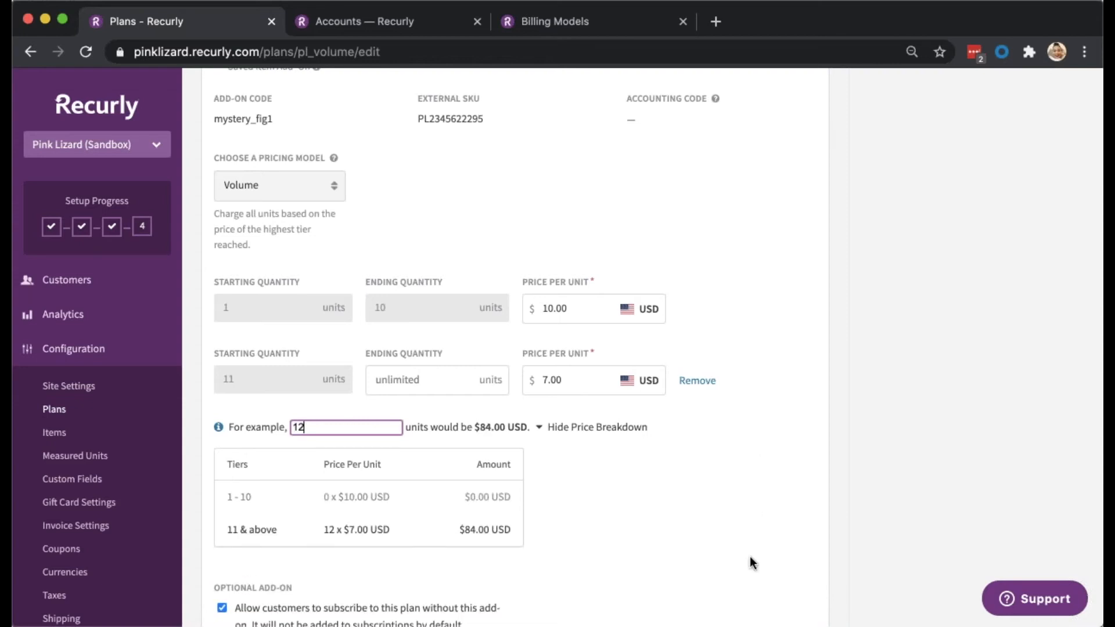
Save the changes to Pink Lizard Volume Pricing Plan.
scroll(749, 558, "down", 2)
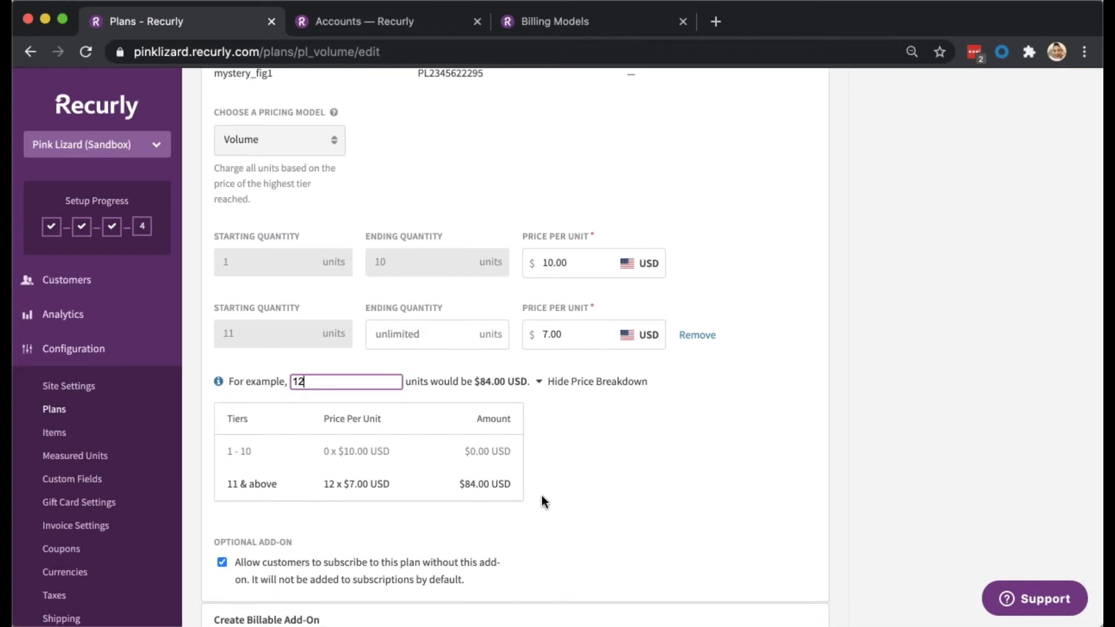
scroll(541, 495, "down", 10)
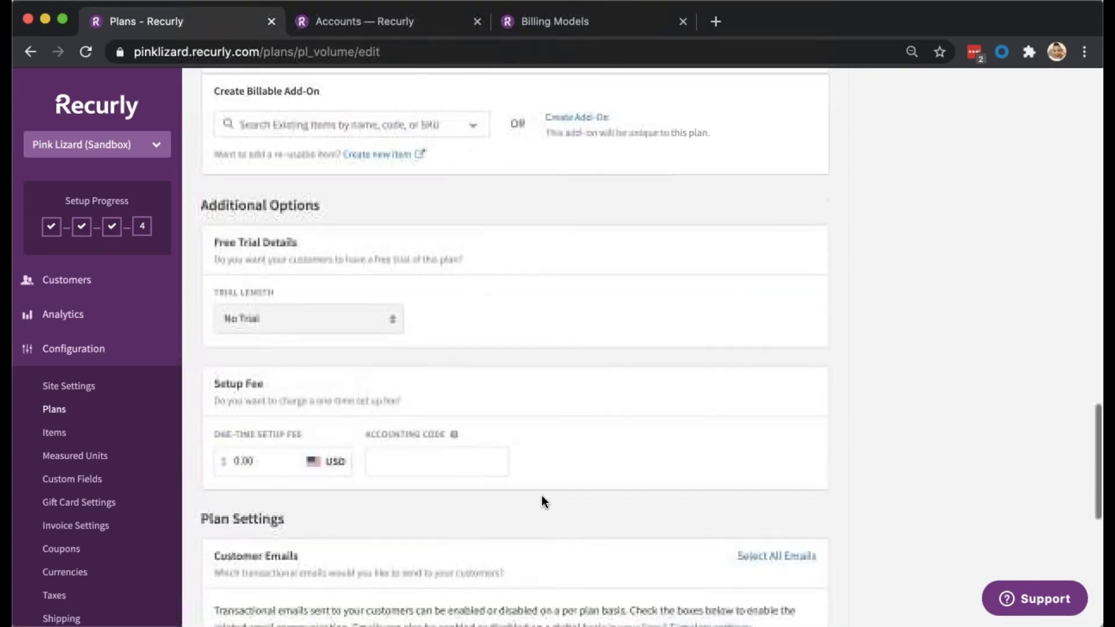
scroll(542, 494, "down", 9)
left_click(245, 530)
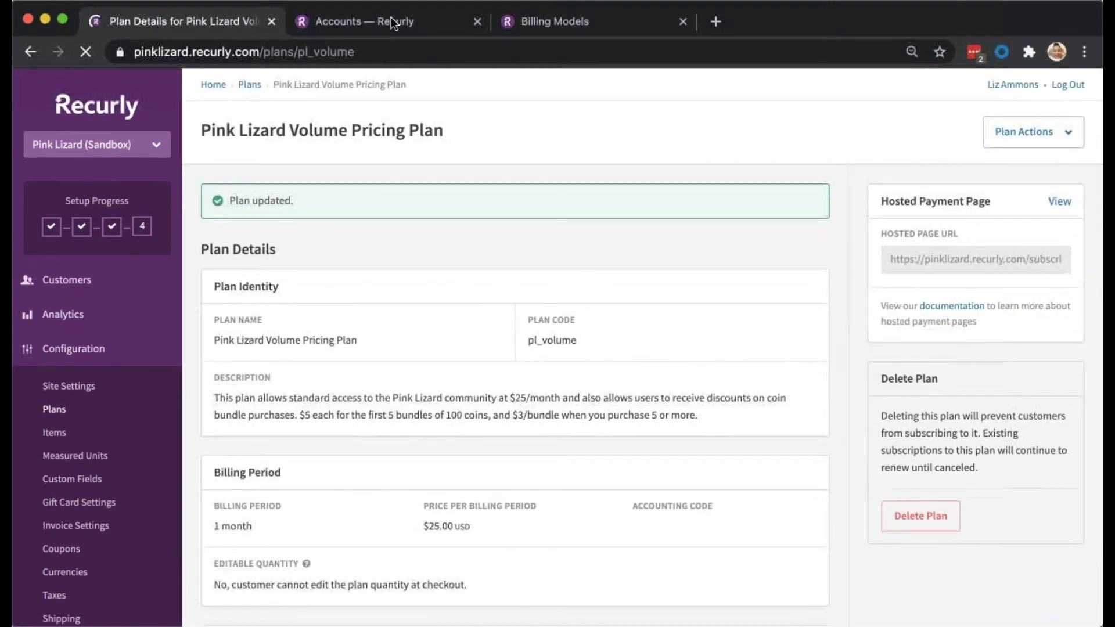
In the accounts browser tab, open the customer's account and start a new subscription to Pink Lizard Volume Pricing Plan.
left_click(391, 20)
left_click(504, 232)
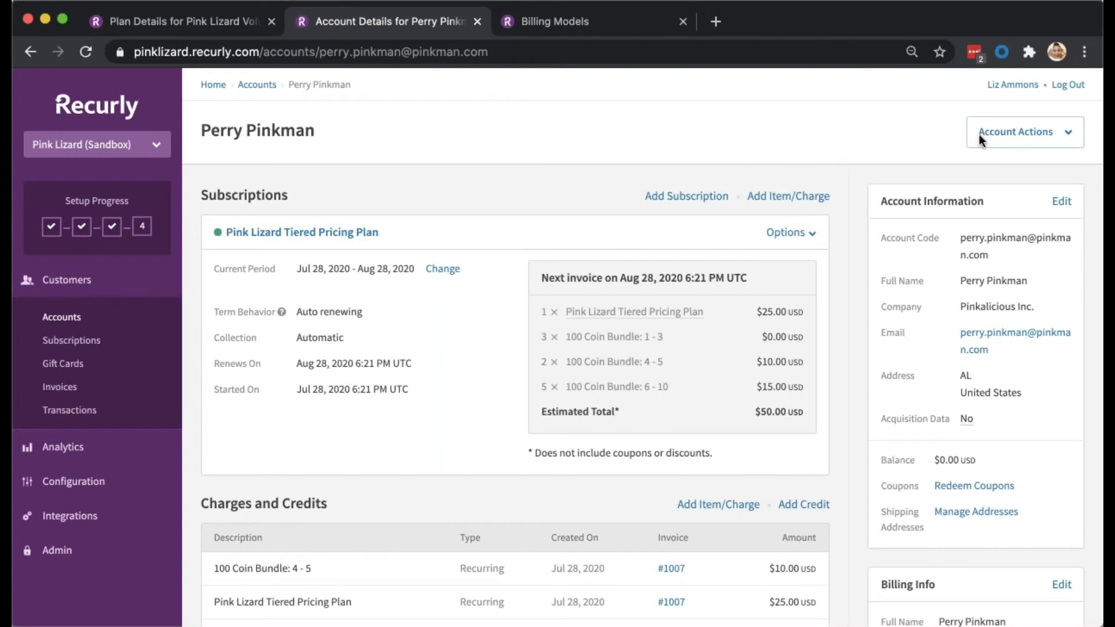
left_click(691, 200)
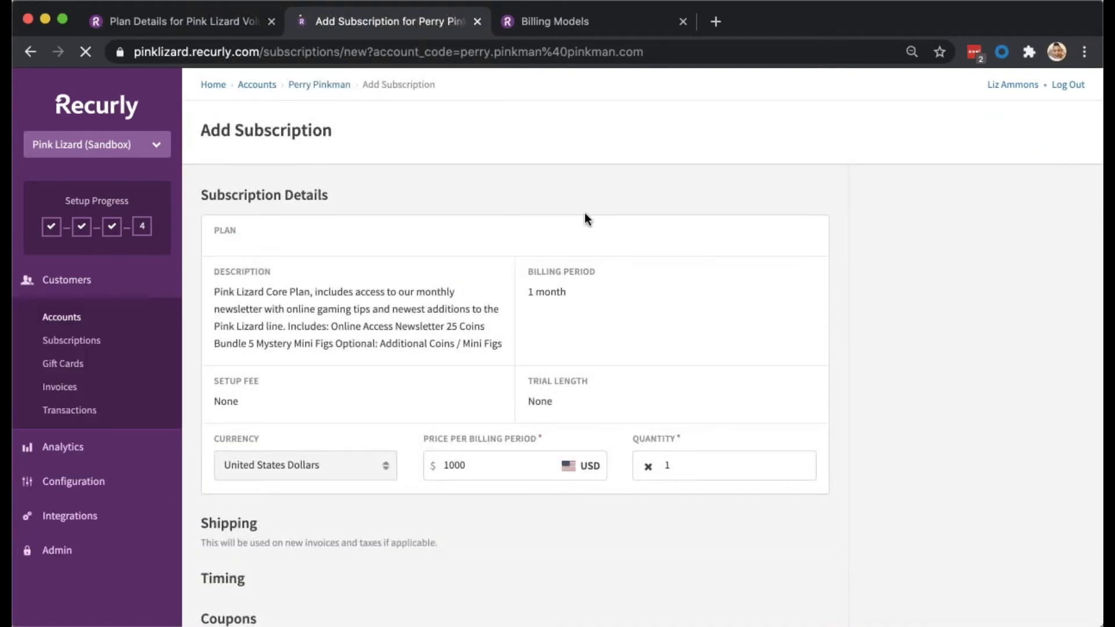
left_click(378, 255)
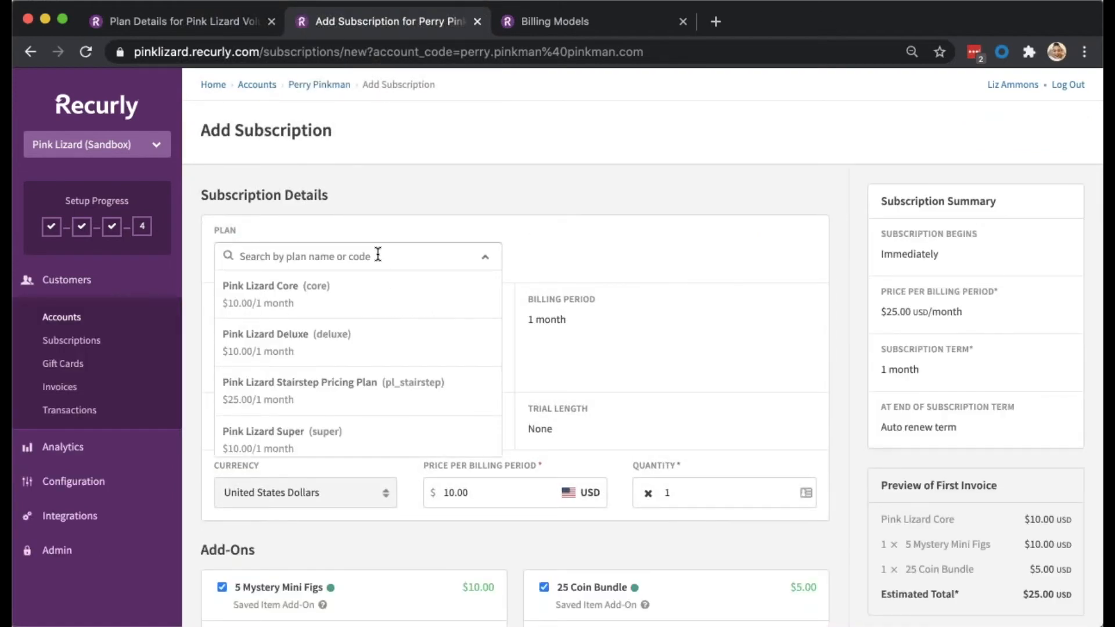
type("volume")
left_click(368, 290)
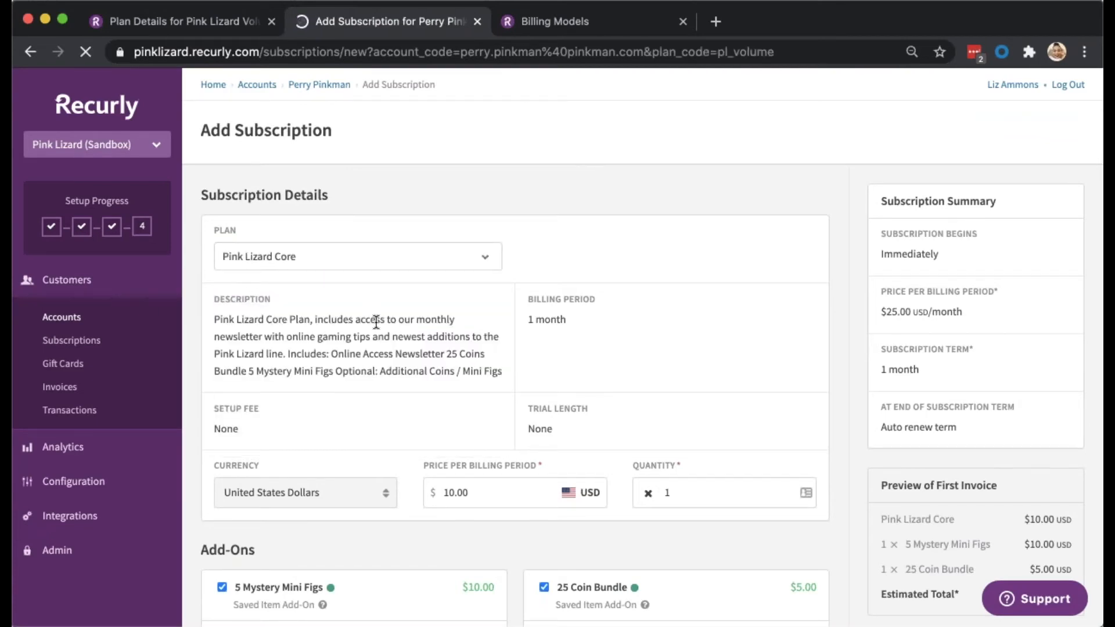
Include the 1 Mystery Mini Figs add-on in the subscription with a quantity of 12.
scroll(285, 310, "down", 4)
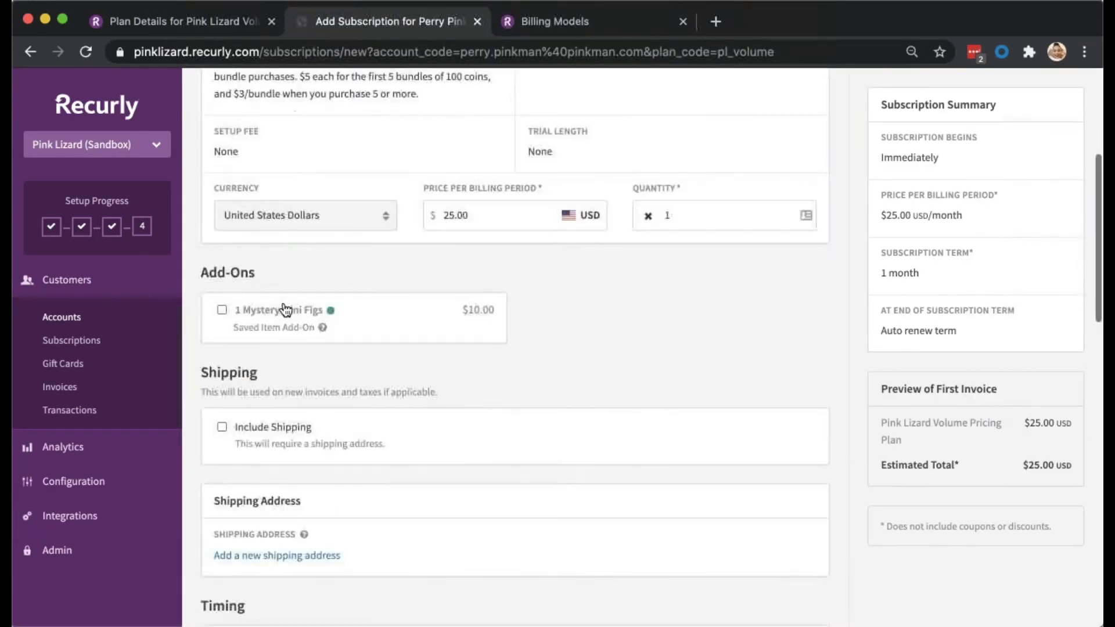
left_click(222, 310)
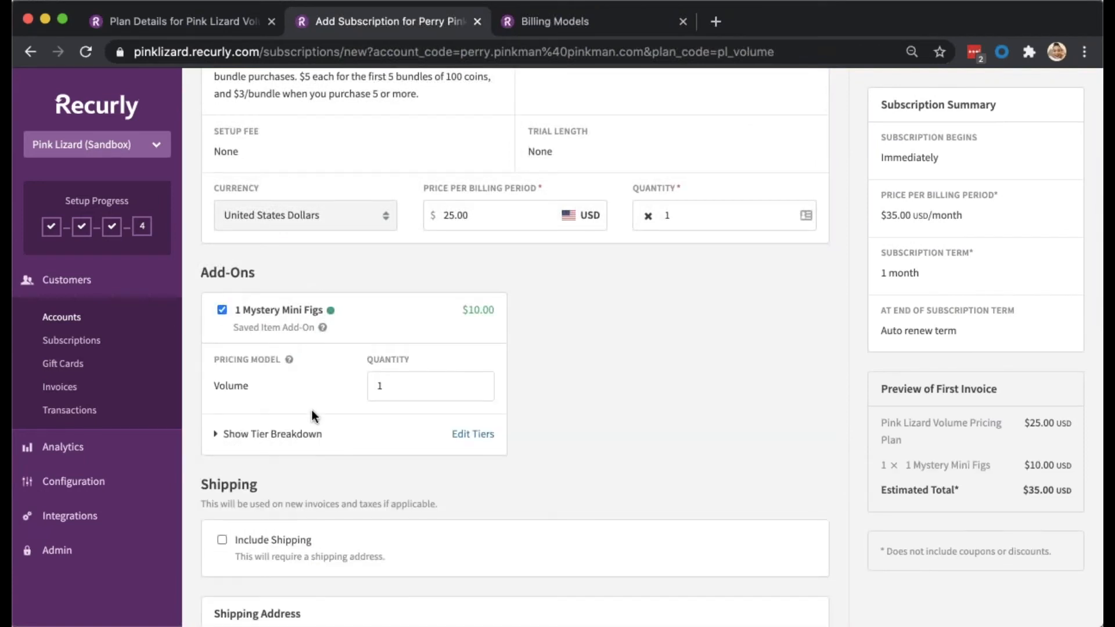
double_click(402, 385)
type("12")
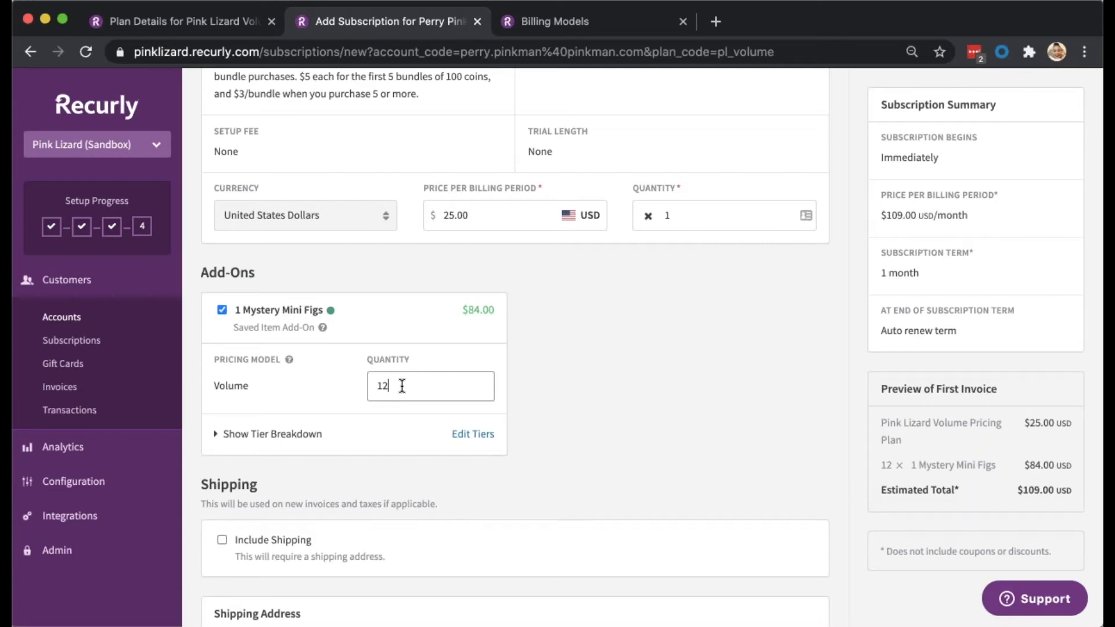
Examine the add-on's tier breakdown and its editable subscription tiers, and close the tier editor without changes.
left_click(272, 434)
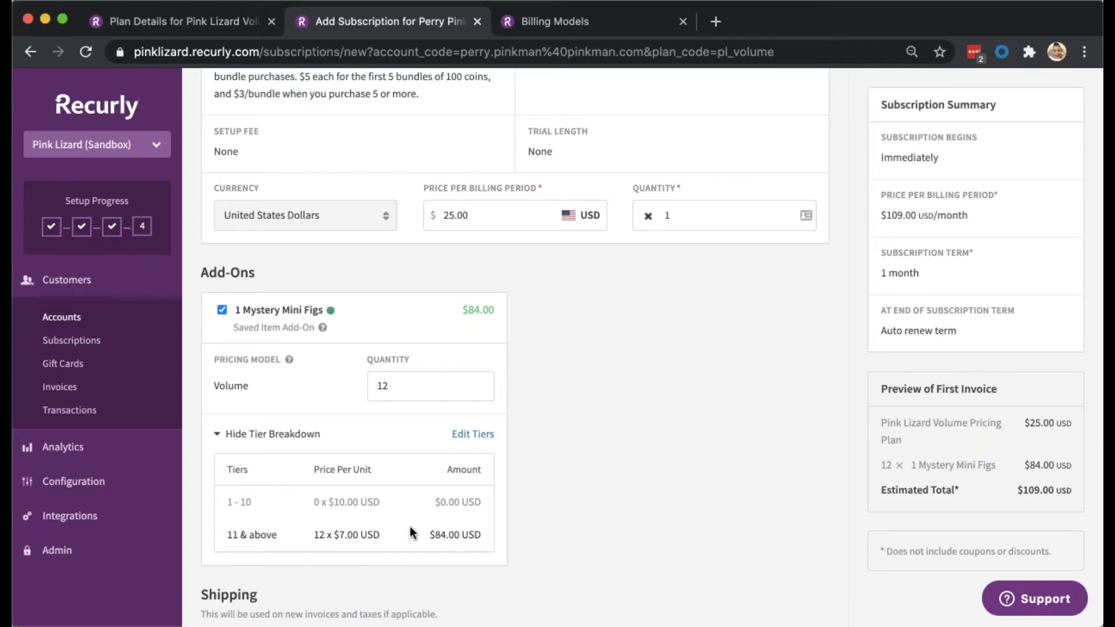
left_click(481, 435)
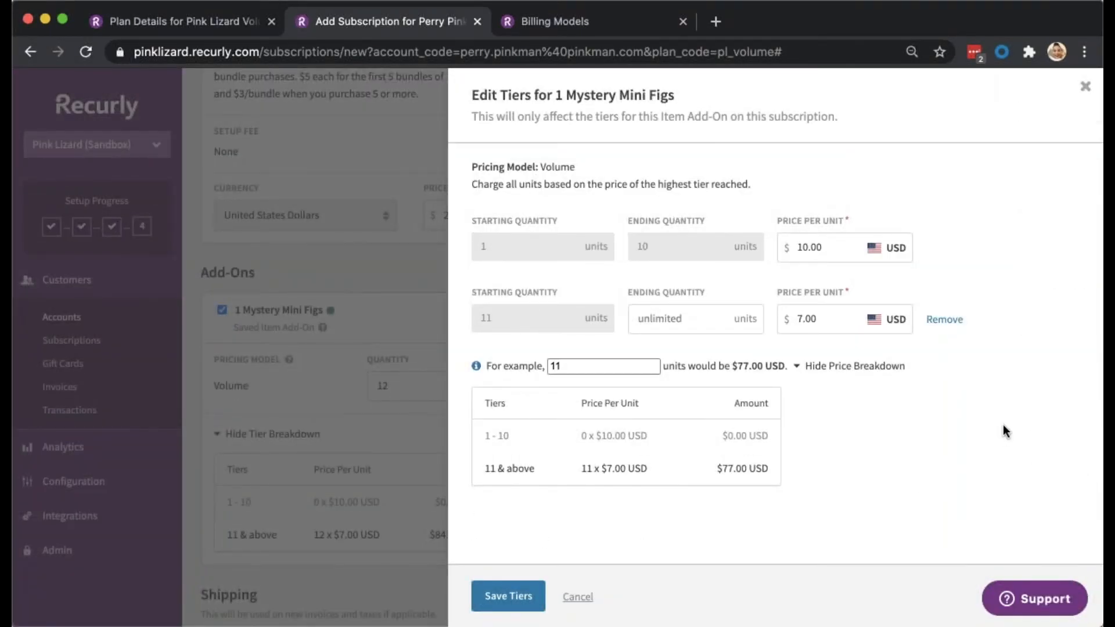
left_click(1085, 87)
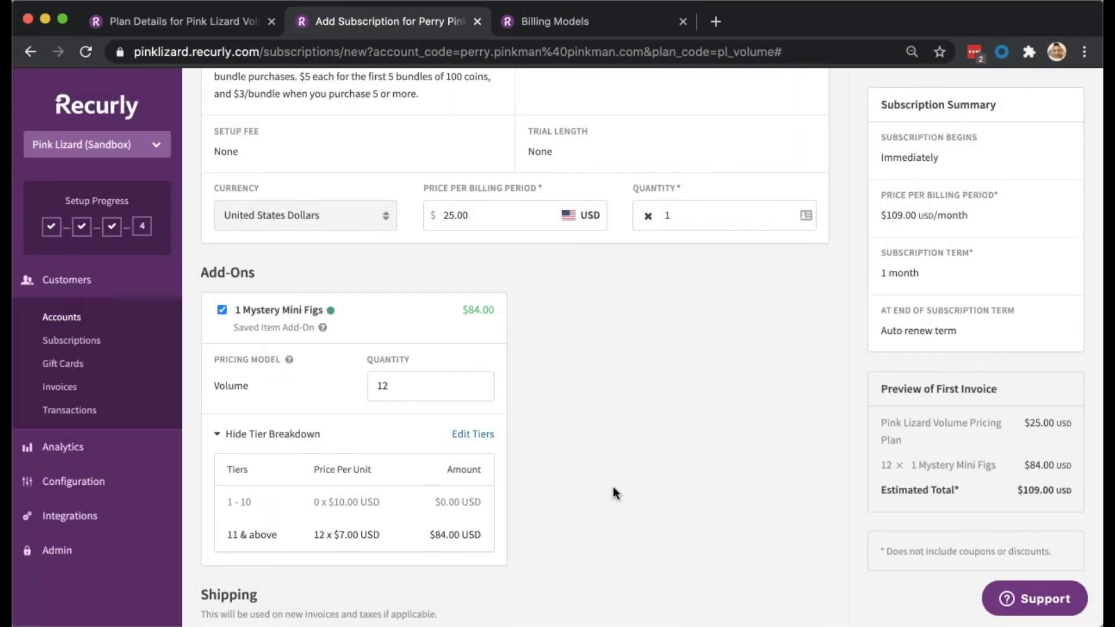
Create the subscription, keeping the default shipping, timing and invoicing options.
scroll(612, 486, "down", 10)
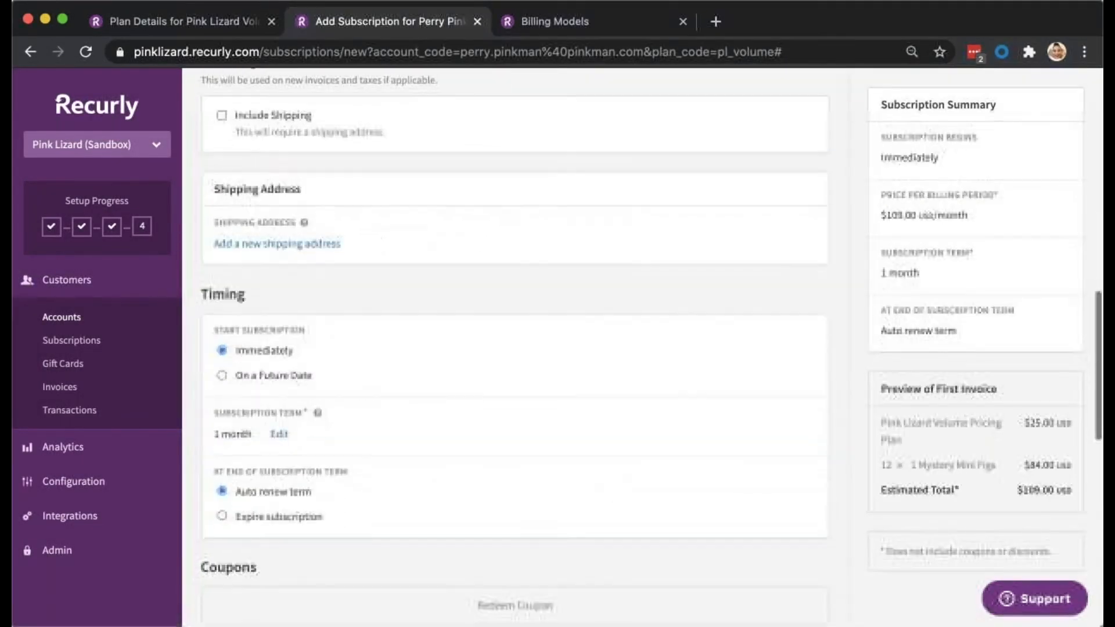
scroll(514, 349, "down", 11)
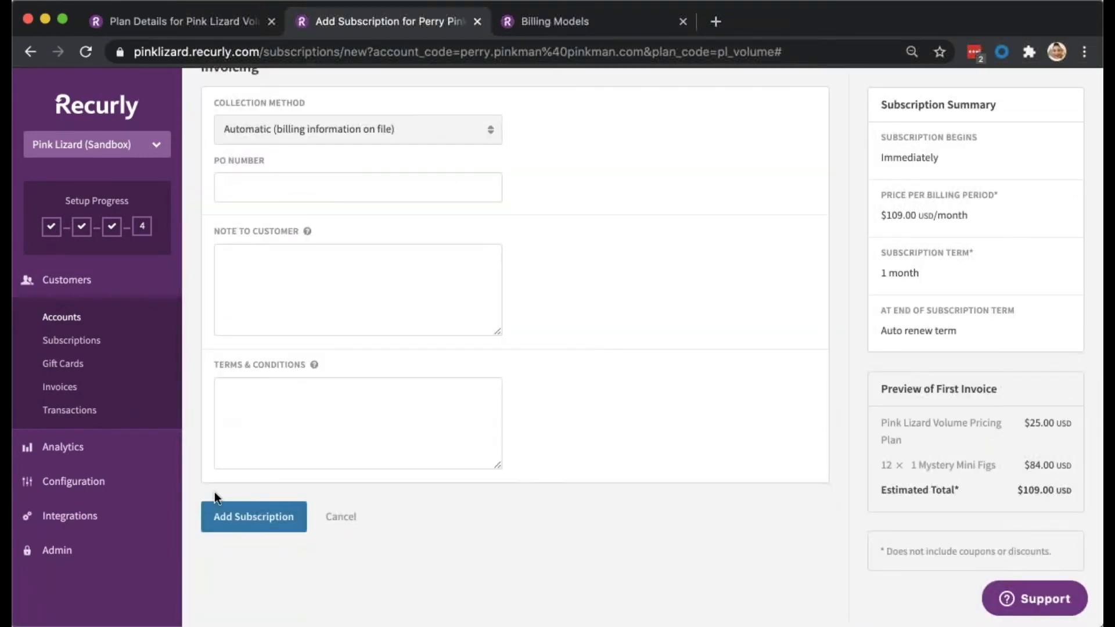
left_click(234, 532)
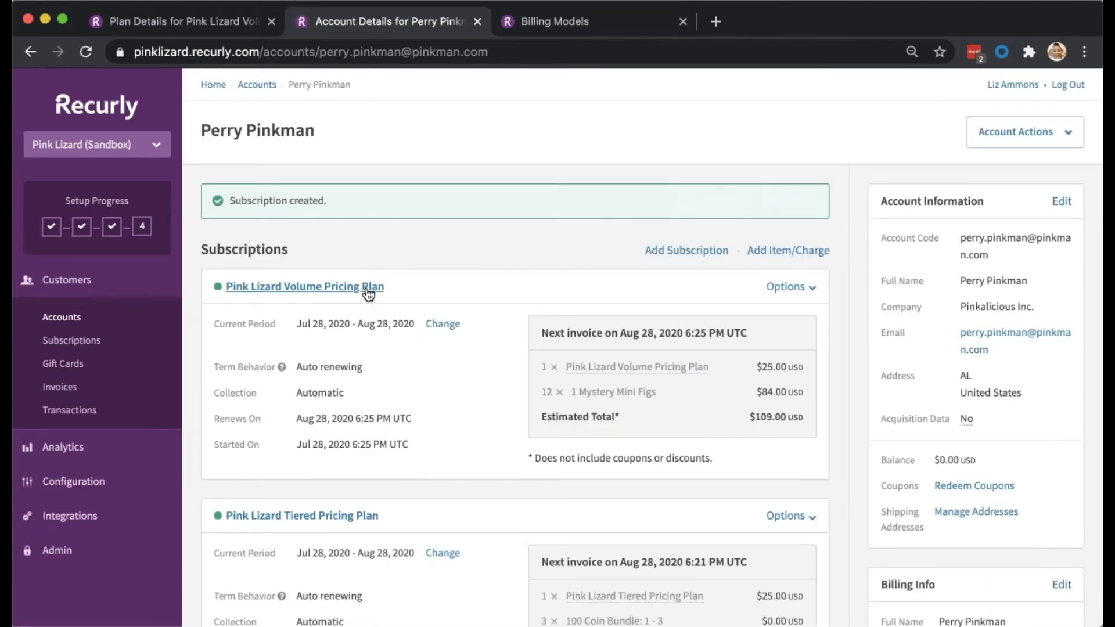
Open the new volume plan subscription and the invoice for its 1 Mystery Mini Figs charge, and examine the line items and totals.
left_click(368, 292)
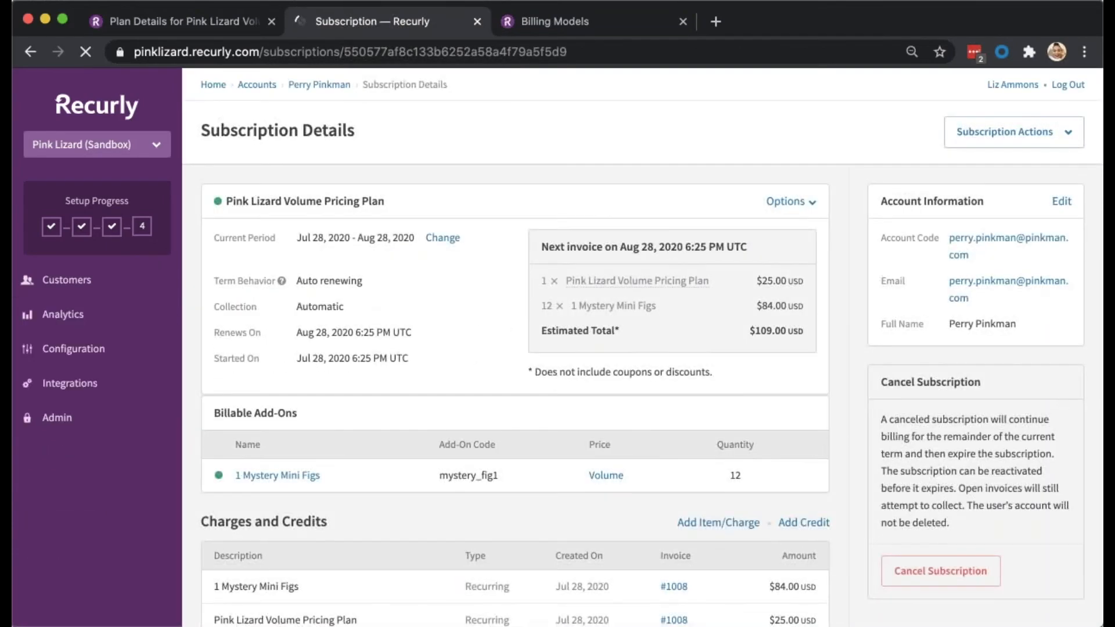
scroll(555, 385, "down", 3)
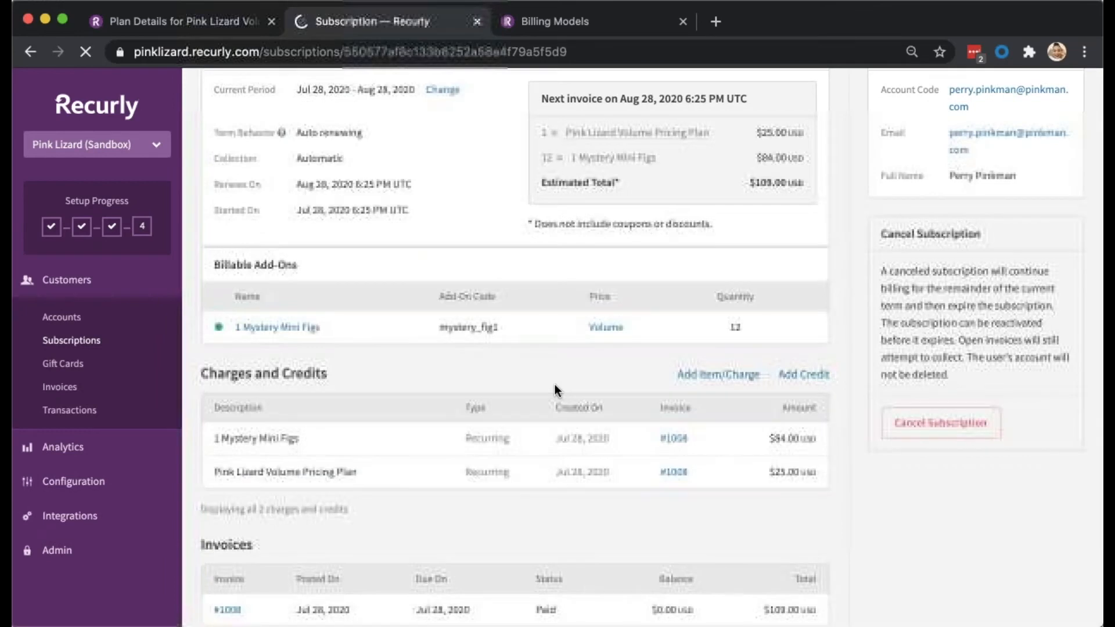
left_click(684, 442)
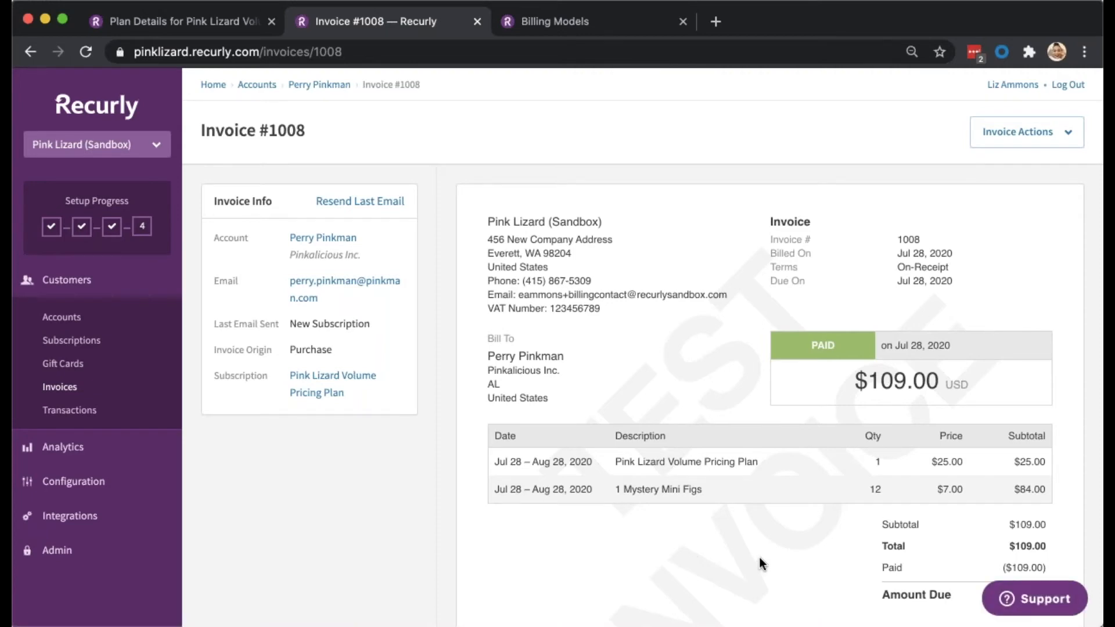
scroll(758, 563, "down", 5)
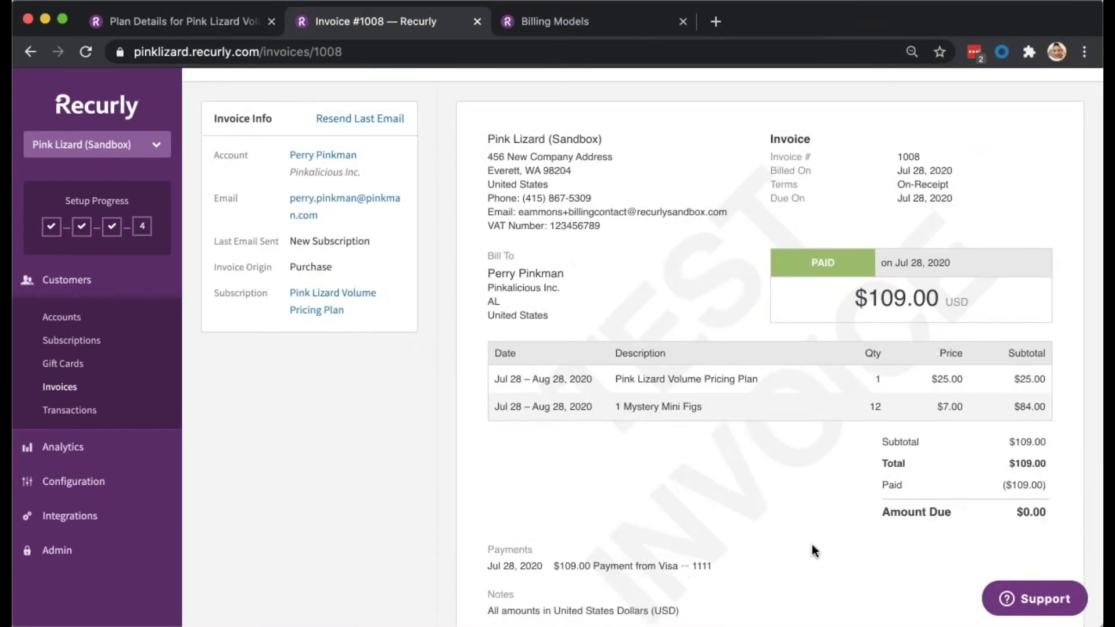
scroll(812, 550, "down", 2)
scroll(811, 558, "up", 8)
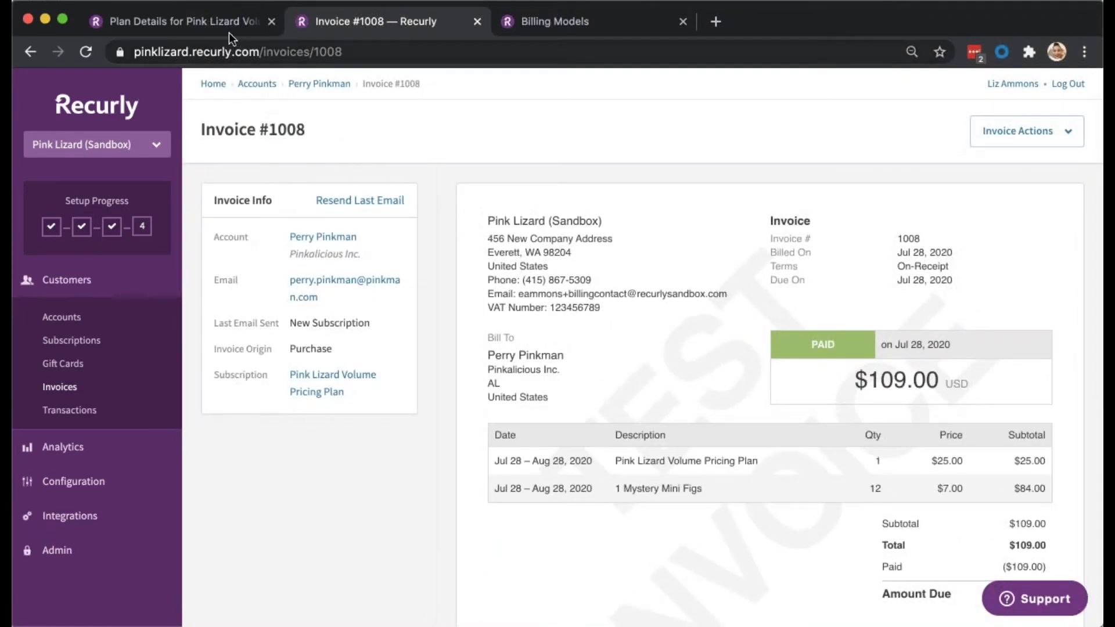
Go back to the plans list and open the Pink Lizard Stairstep Pricing Plan for editing.
left_click(212, 24)
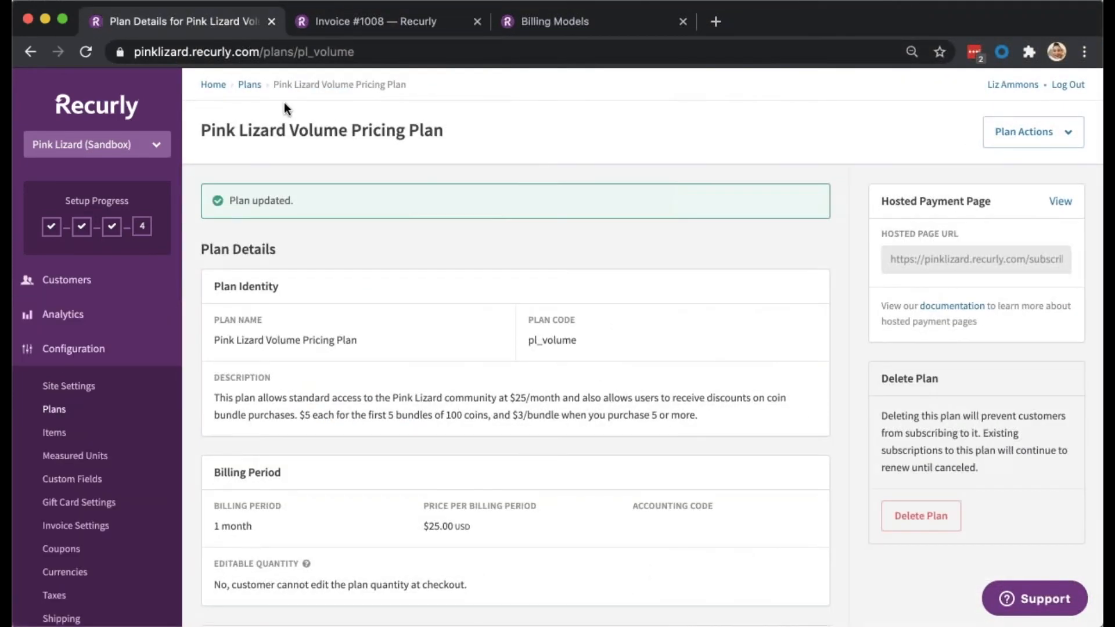
left_click(253, 88)
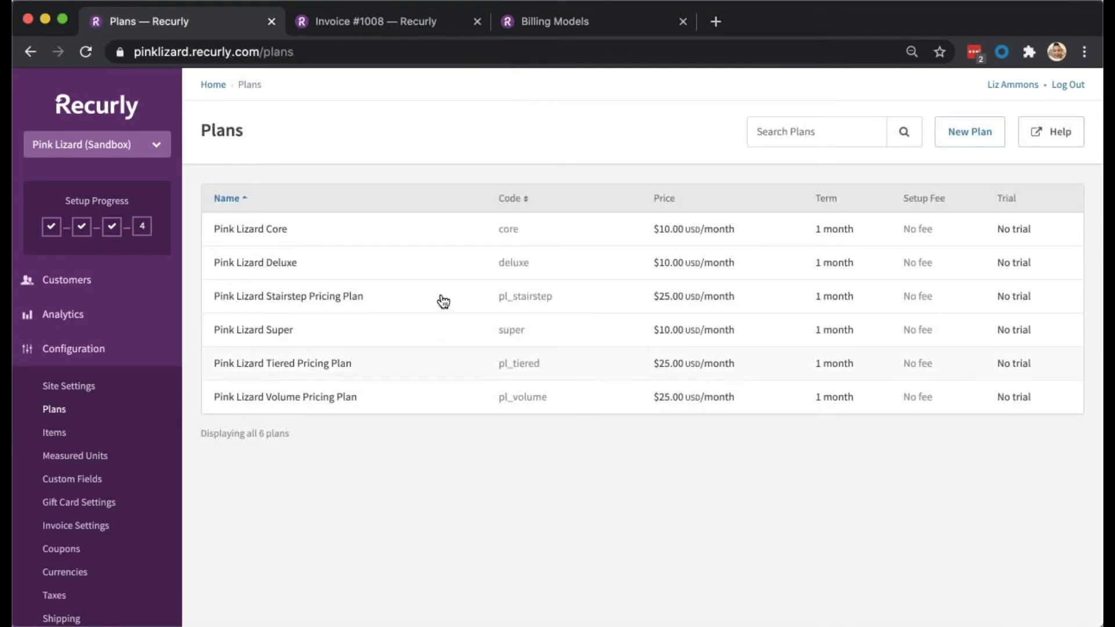
left_click(444, 301)
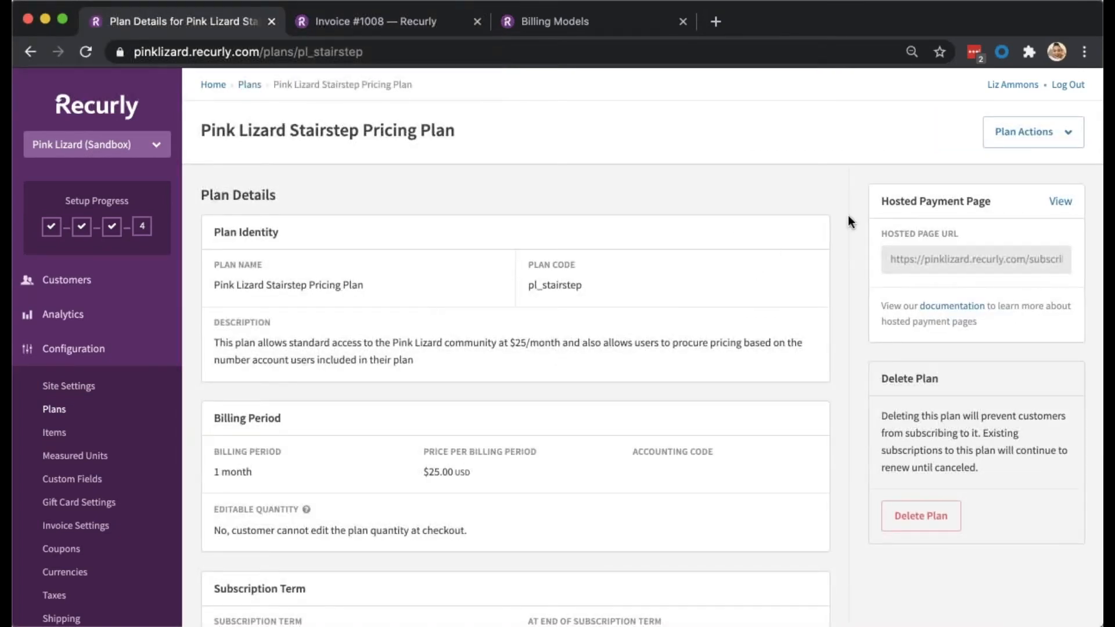
left_click(1027, 132)
left_click(1006, 176)
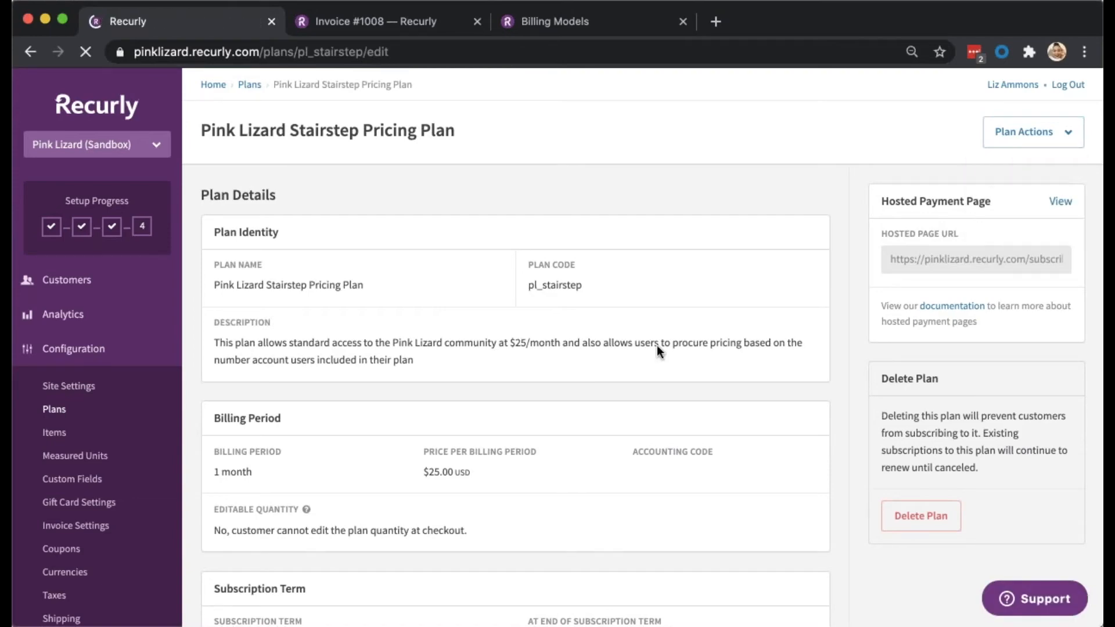
Add the existing item Add'l Mini Games to the plan as an add-on.
scroll(657, 345, "down", 7)
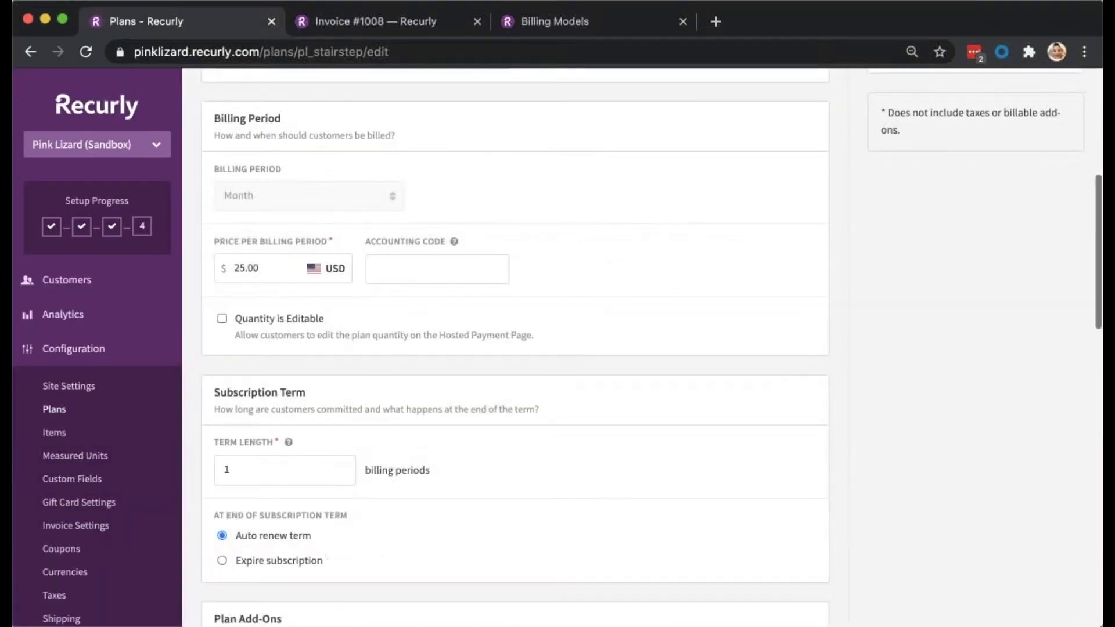
scroll(514, 348, "down", 15)
scroll(513, 349, "up", 8)
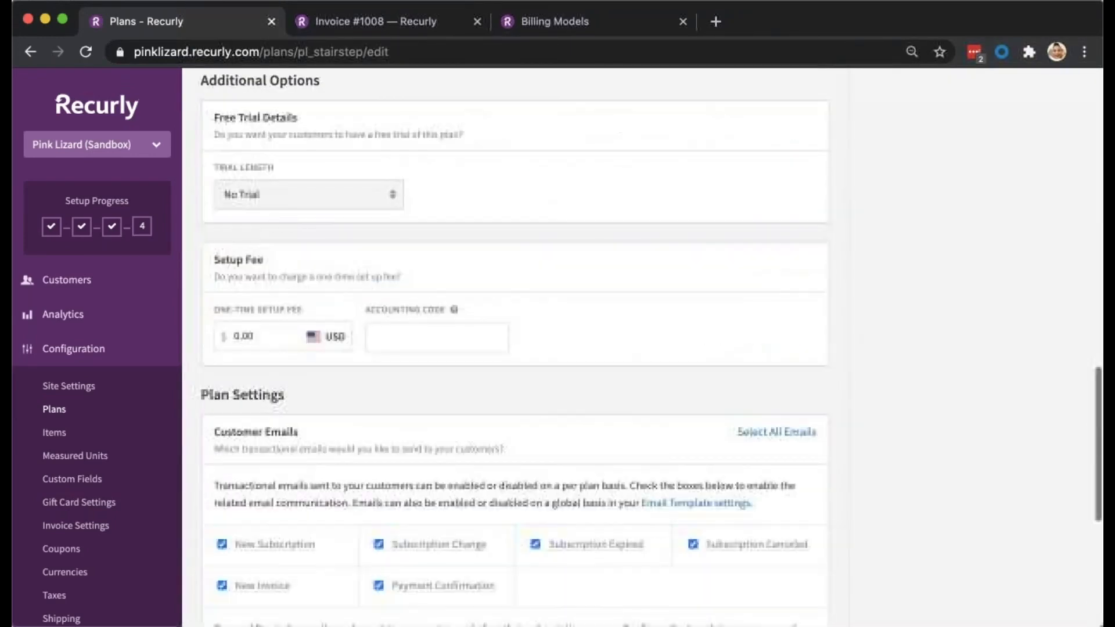
scroll(423, 416, "up", 7)
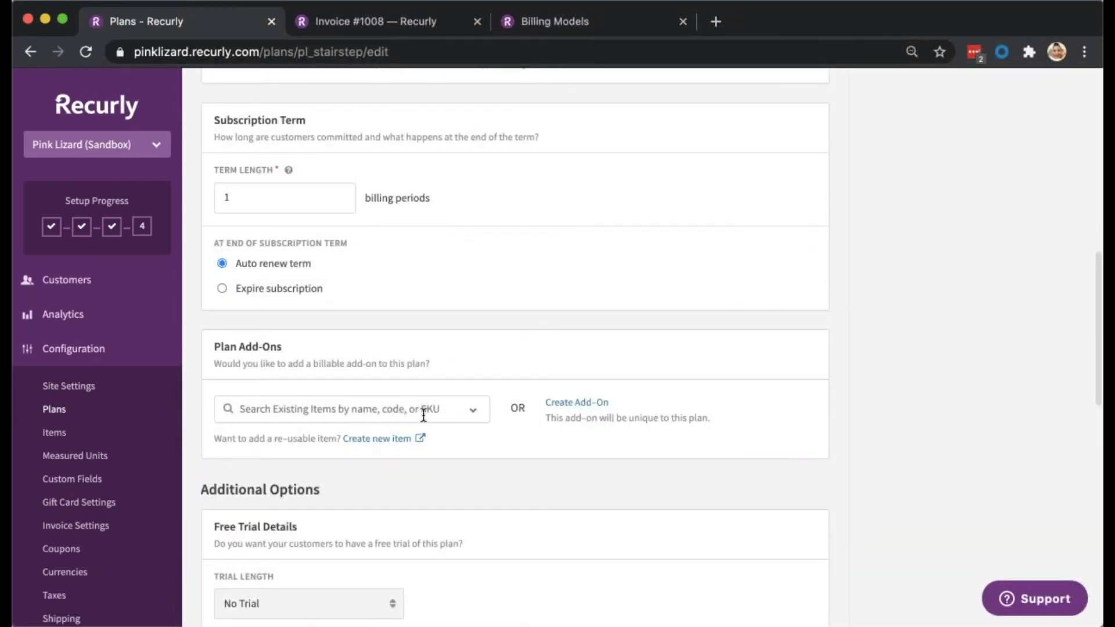
left_click(423, 416)
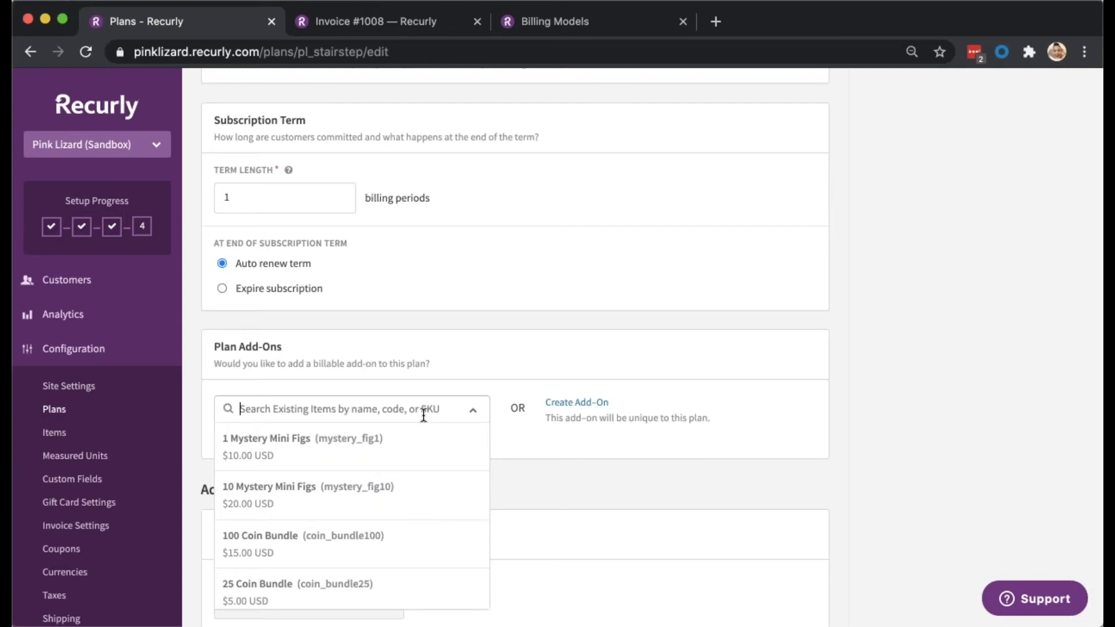
scroll(361, 489, "down", 8)
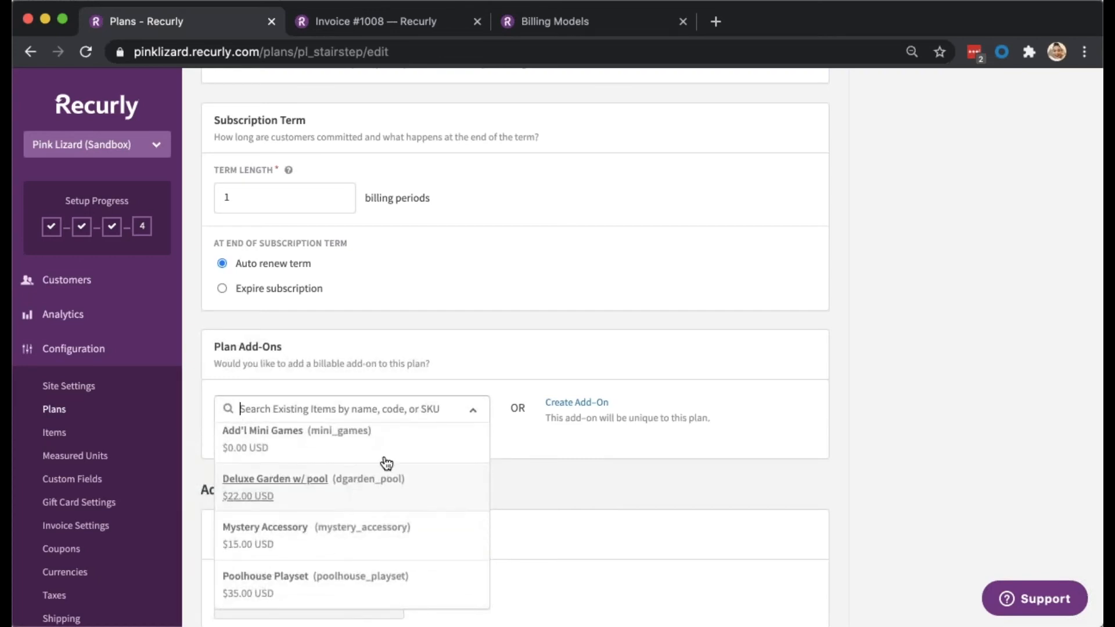
scroll(386, 463, "up", 3)
left_click(423, 506)
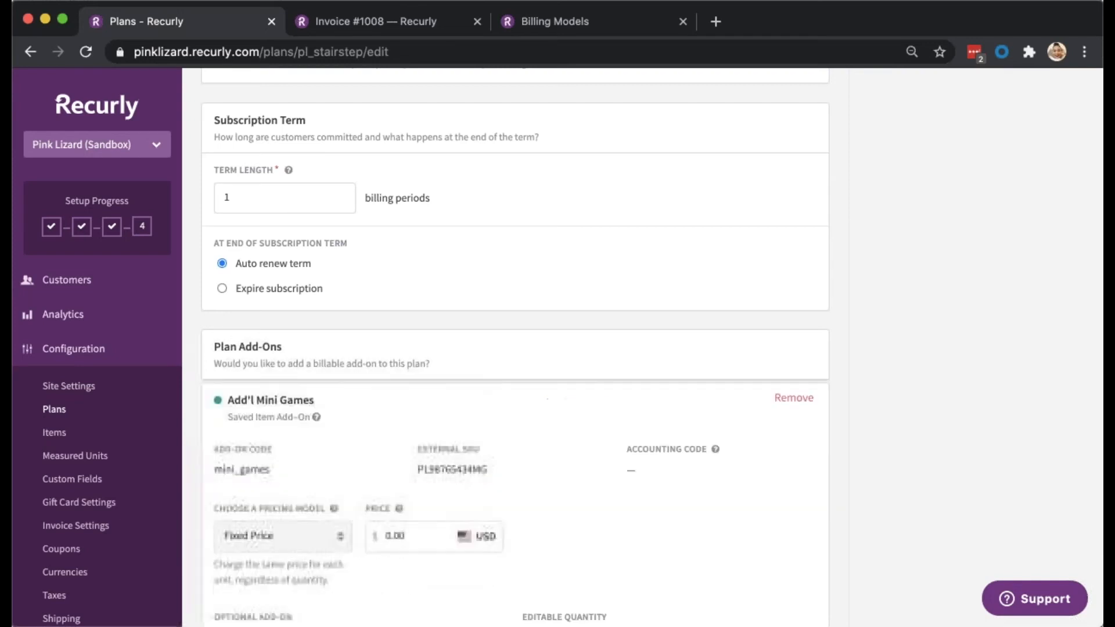
Set the add-on's pricing model to Stairstep and end its first tier at 3 units, keeping that tier's price at $0.00.
scroll(577, 446, "down", 3)
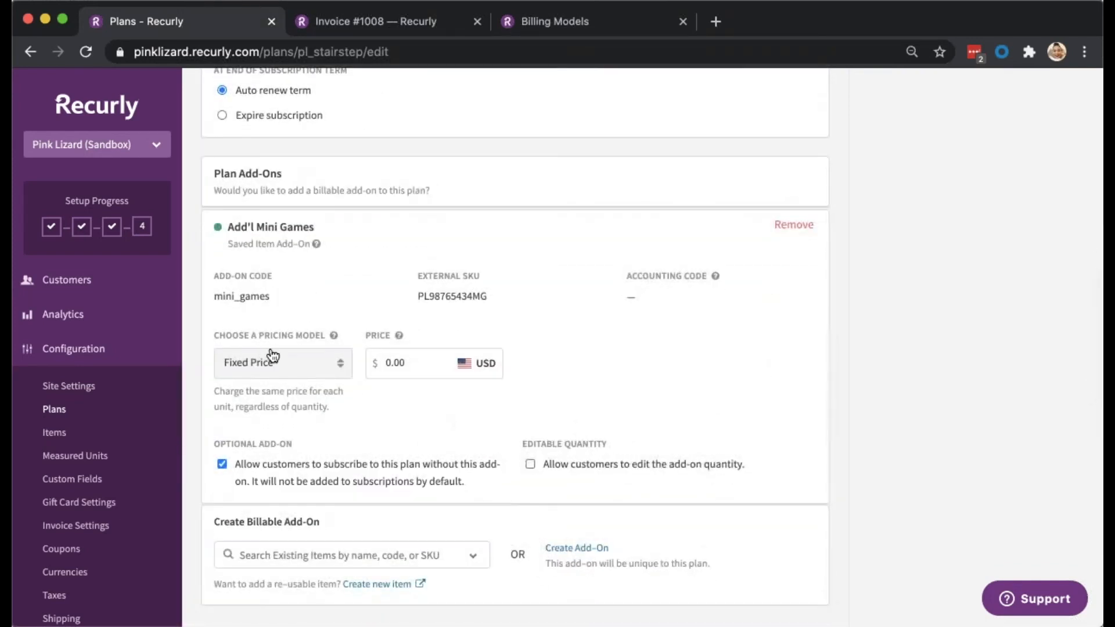
left_click(309, 366)
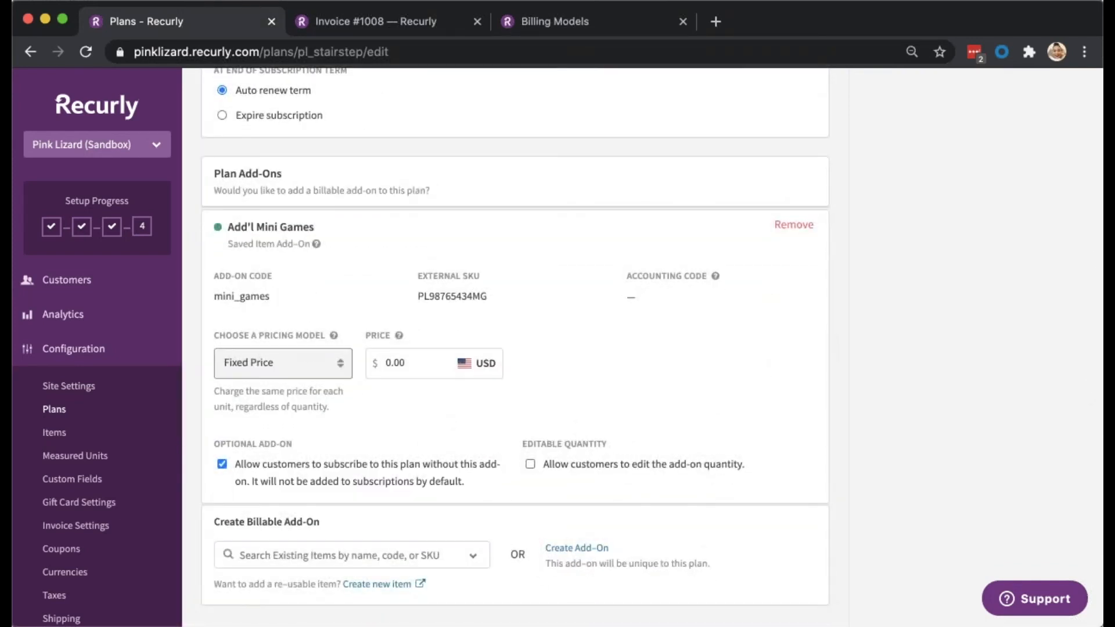
left_click(299, 414)
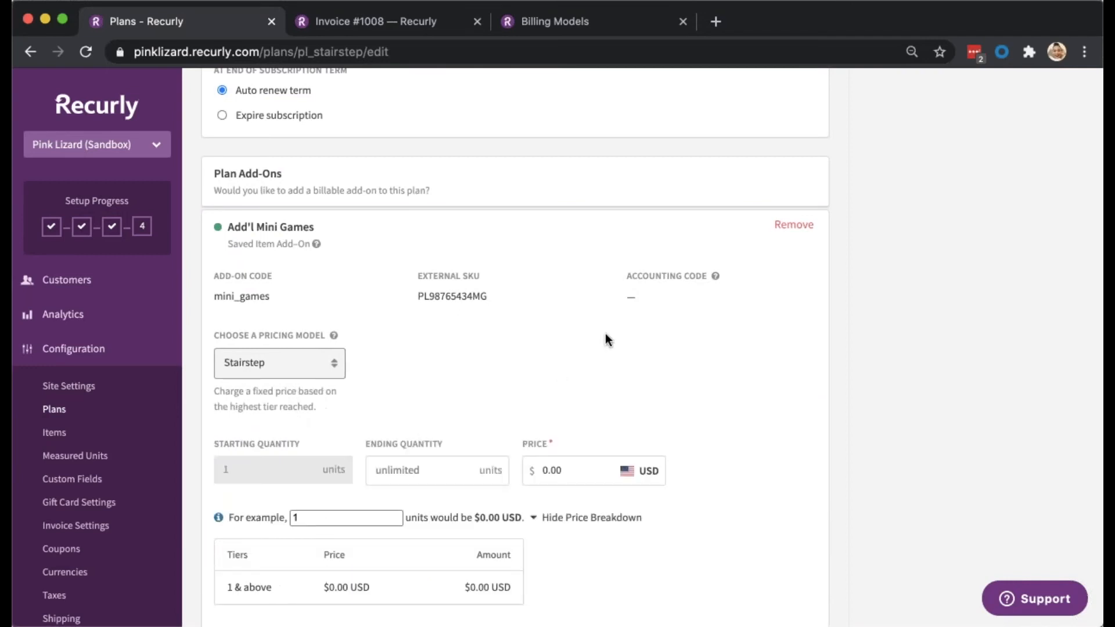
scroll(605, 333, "down", 2)
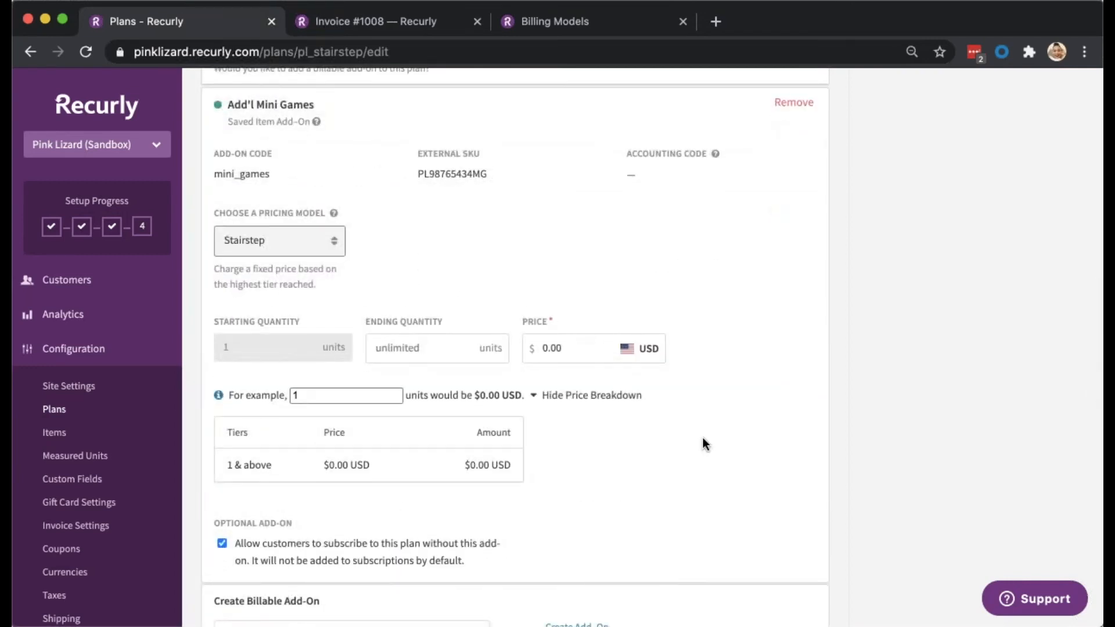
left_click(398, 349)
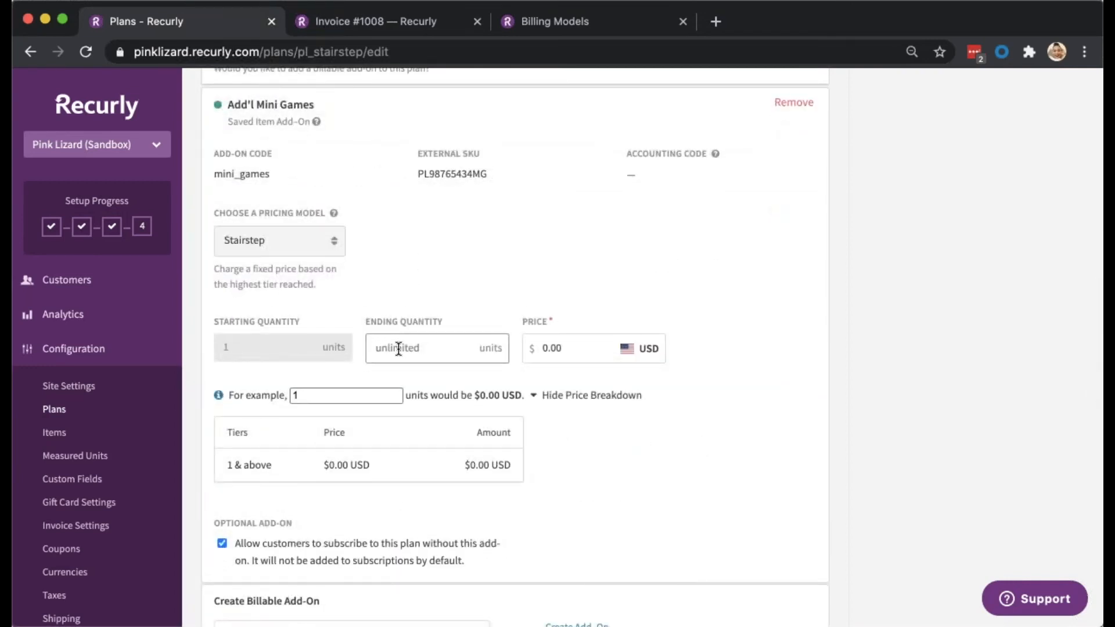
type("3")
left_click(561, 347)
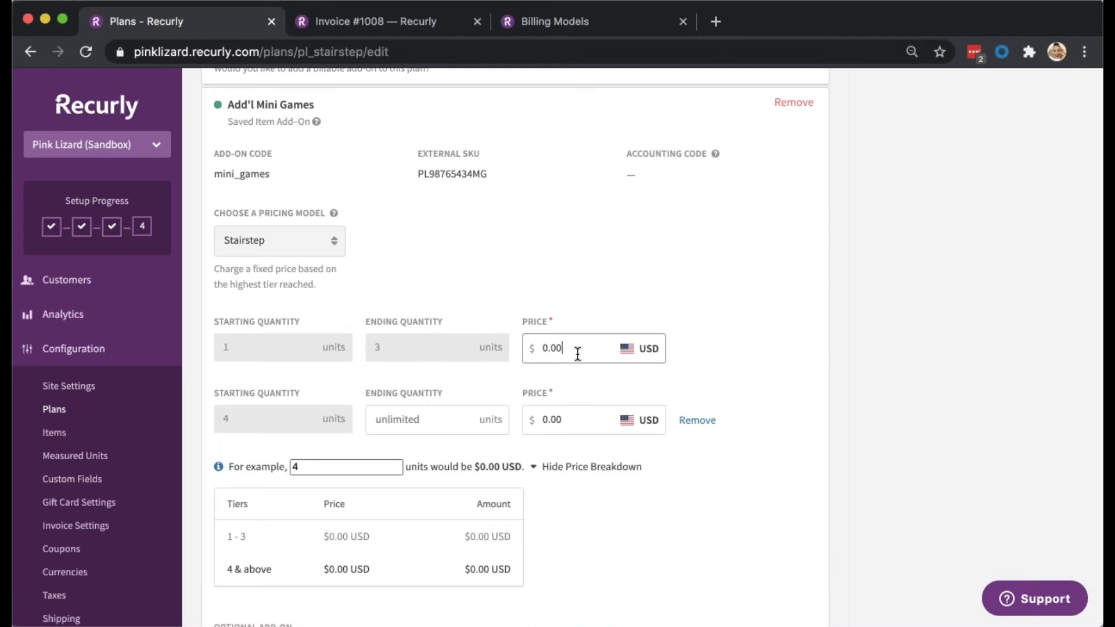
End the second tier at 6 units and price it at $25.00.
left_click(391, 425)
type("6")
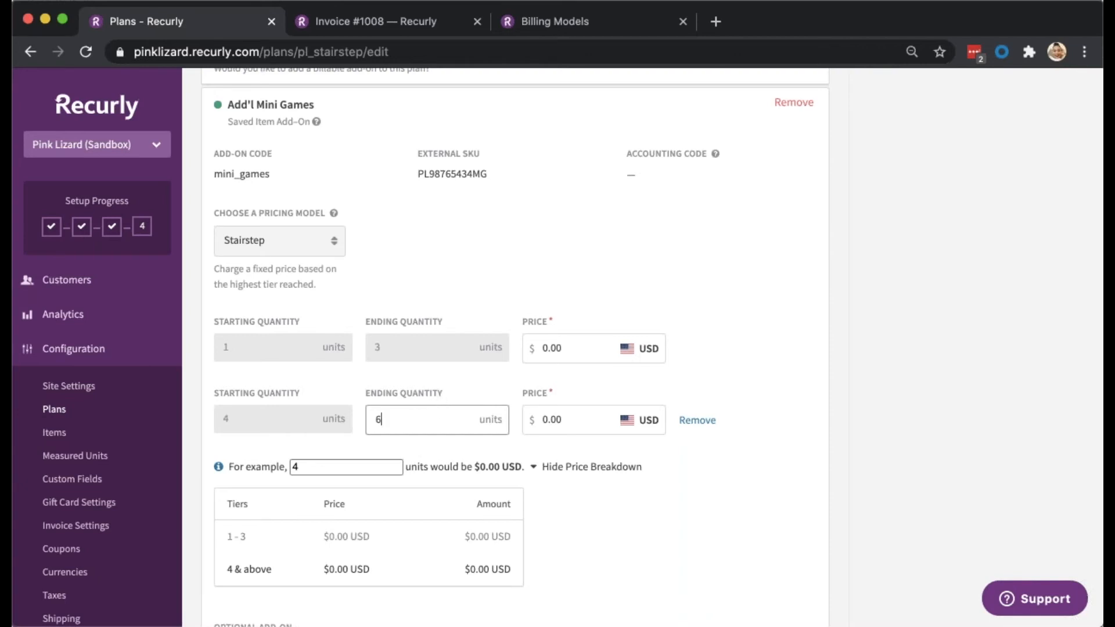
left_click(568, 416)
type("25.00")
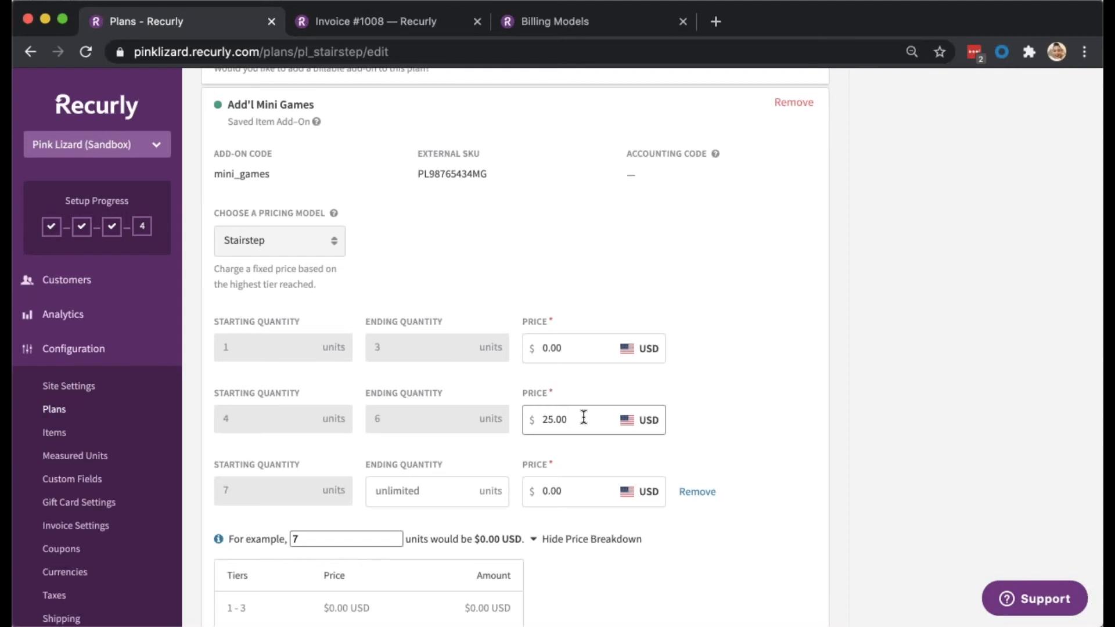
Keep the third tier's ending quantity unlimited and price the tier at $50.00.
left_click(430, 501)
left_click(595, 489)
double_click(594, 490)
type("50.00")
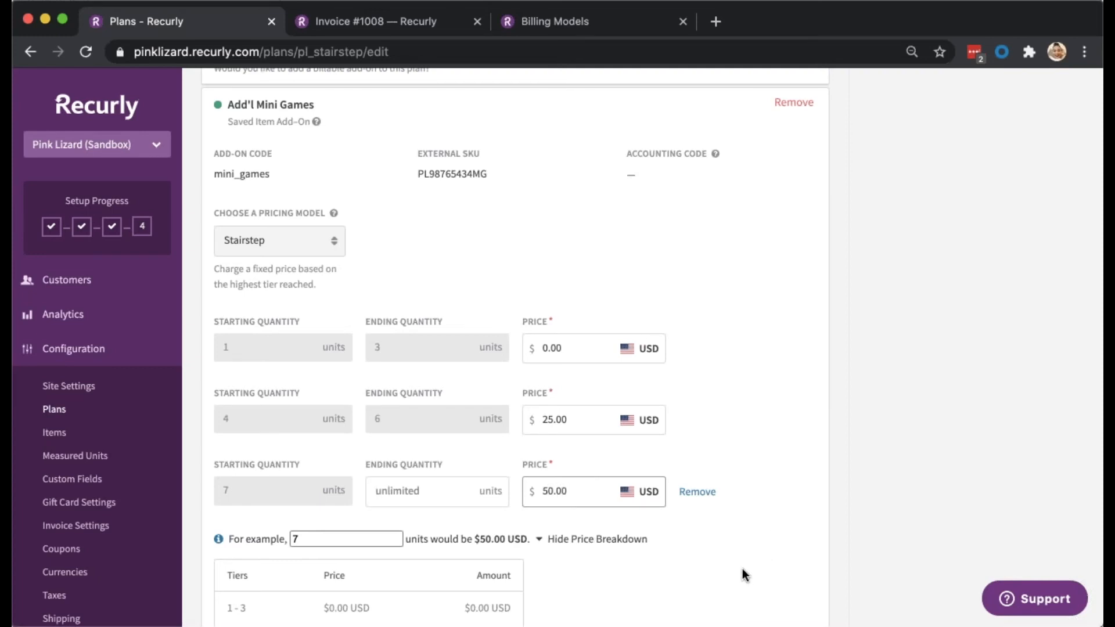
Examine the stairstep price breakdown with example quantities of 2 and 8 units.
scroll(742, 570, "down", 1)
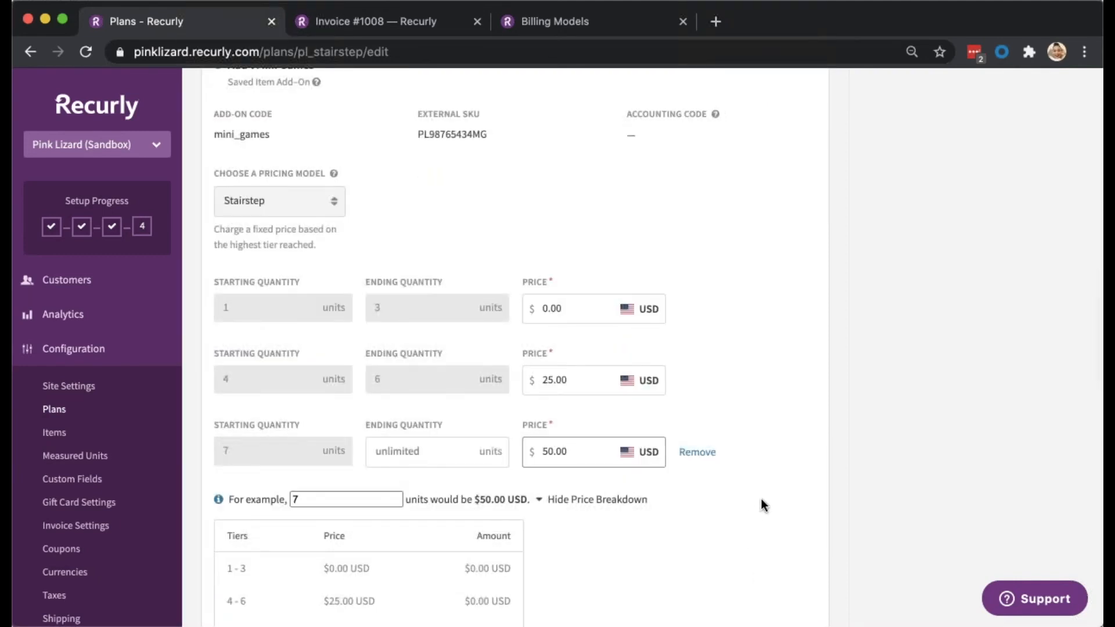
scroll(762, 511, "down", 2)
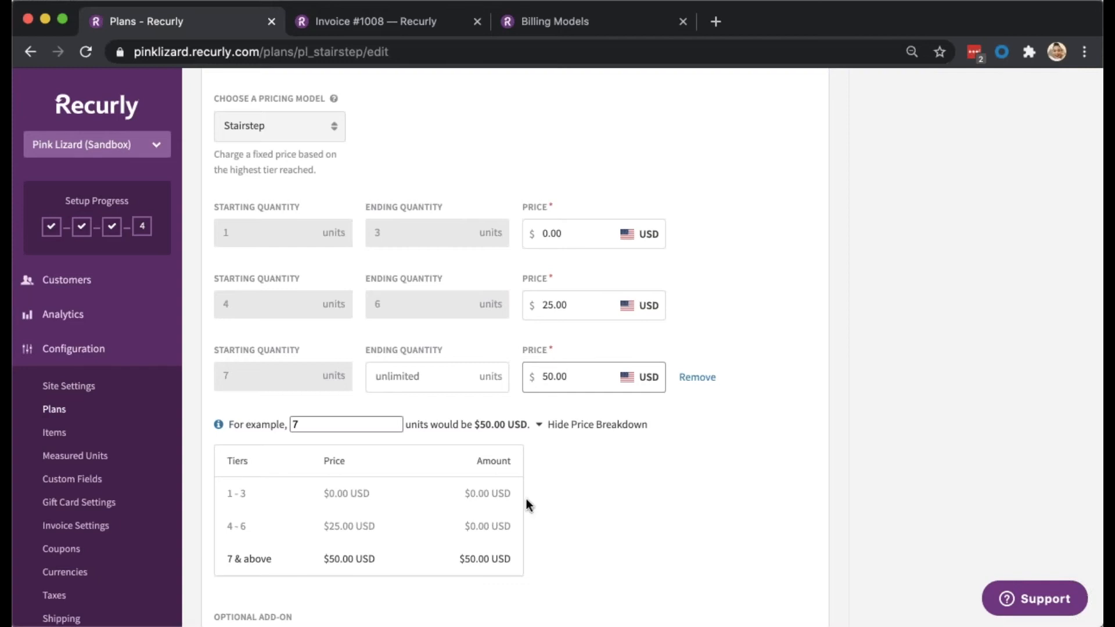
left_click(311, 423)
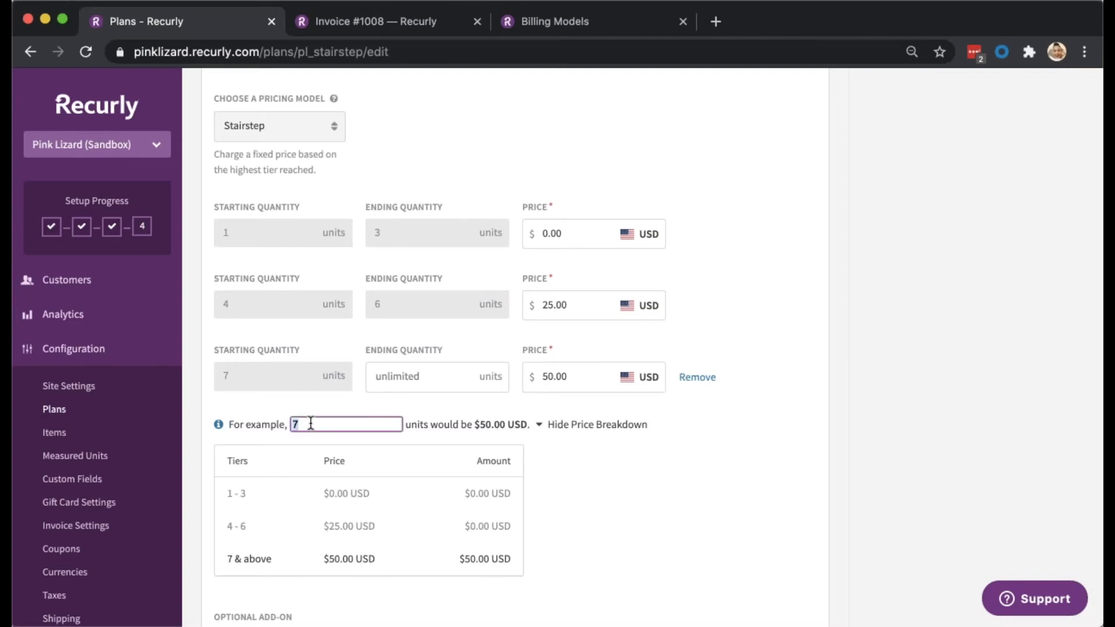
type("2")
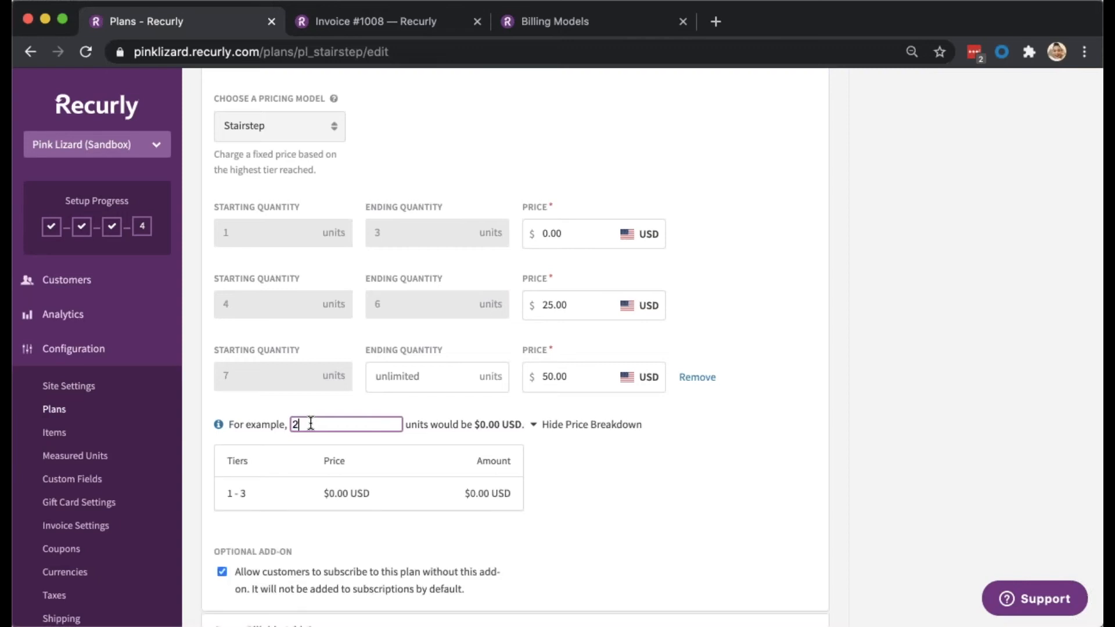
key("BackSpace")
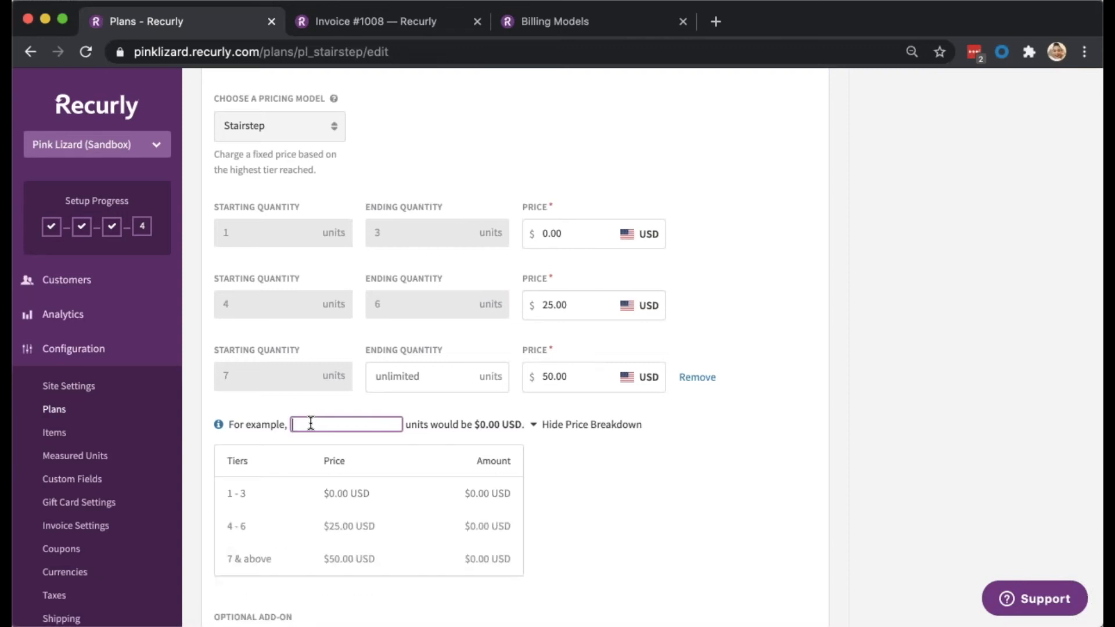
type("8")
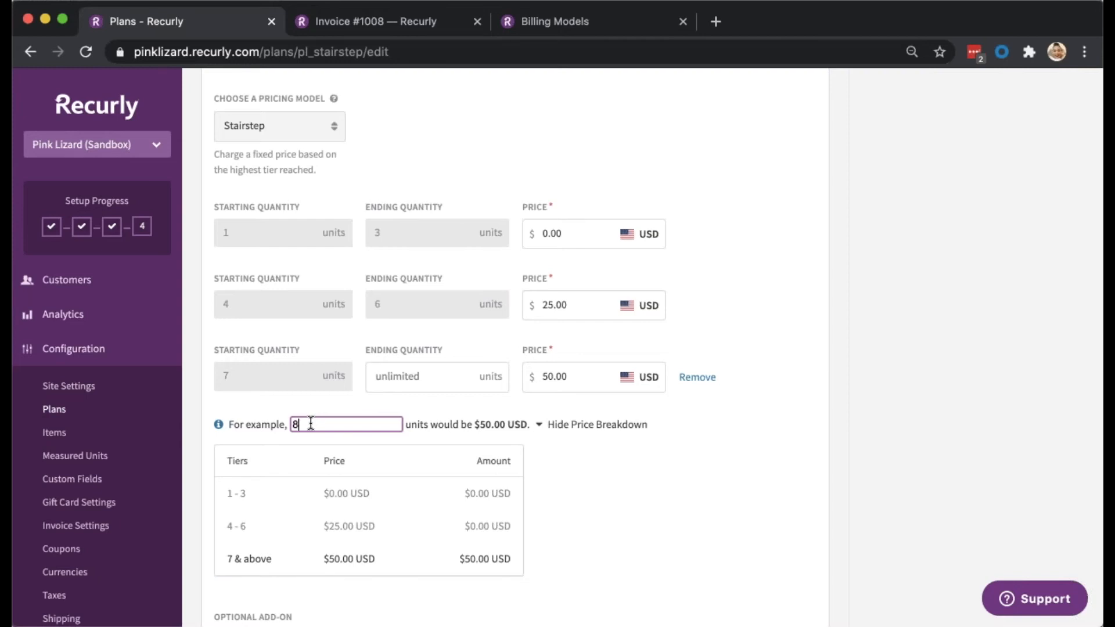
Save the changes to the stairstep plan, leaving its trial, setup fee and other settings at their defaults.
scroll(659, 524, "down", 1)
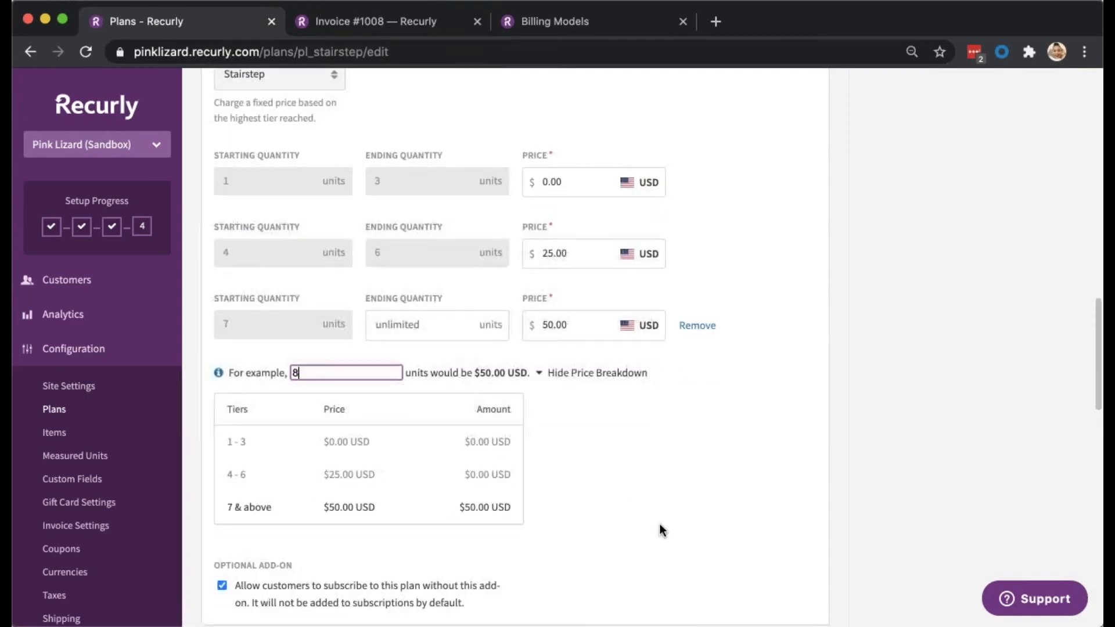
scroll(660, 524, "down", 3)
scroll(659, 523, "down", 10)
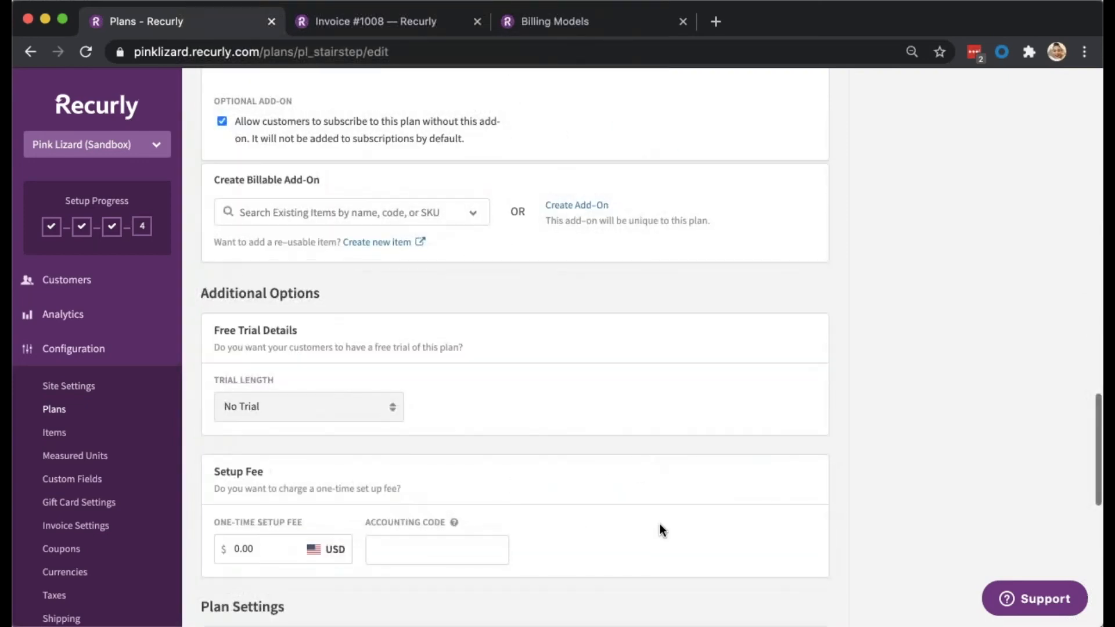
left_click(246, 517)
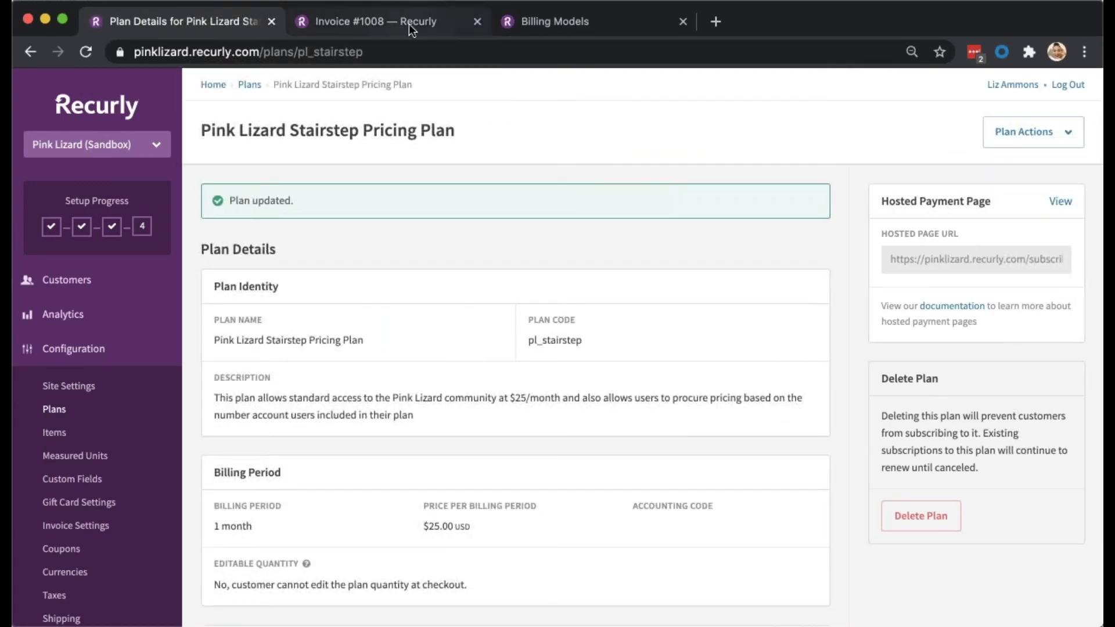
Start a new subscription from the Pinkalicious Inc. customer's account and choose the Pink Lizard Stairstep Pricing Plan.
left_click(409, 23)
left_click(253, 87)
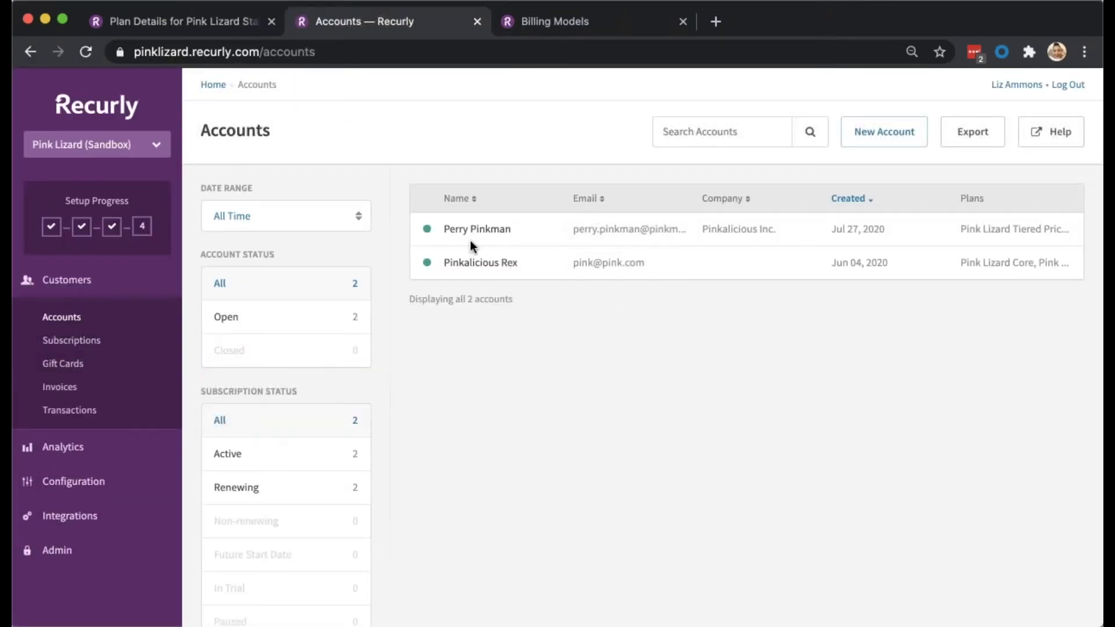
left_click(478, 230)
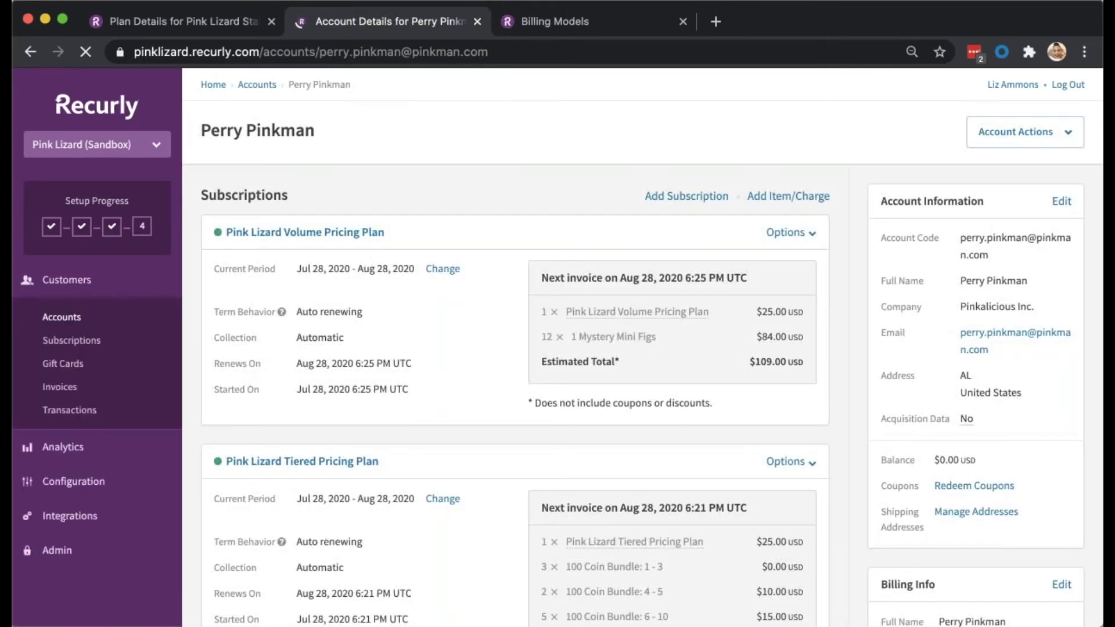
left_click(685, 195)
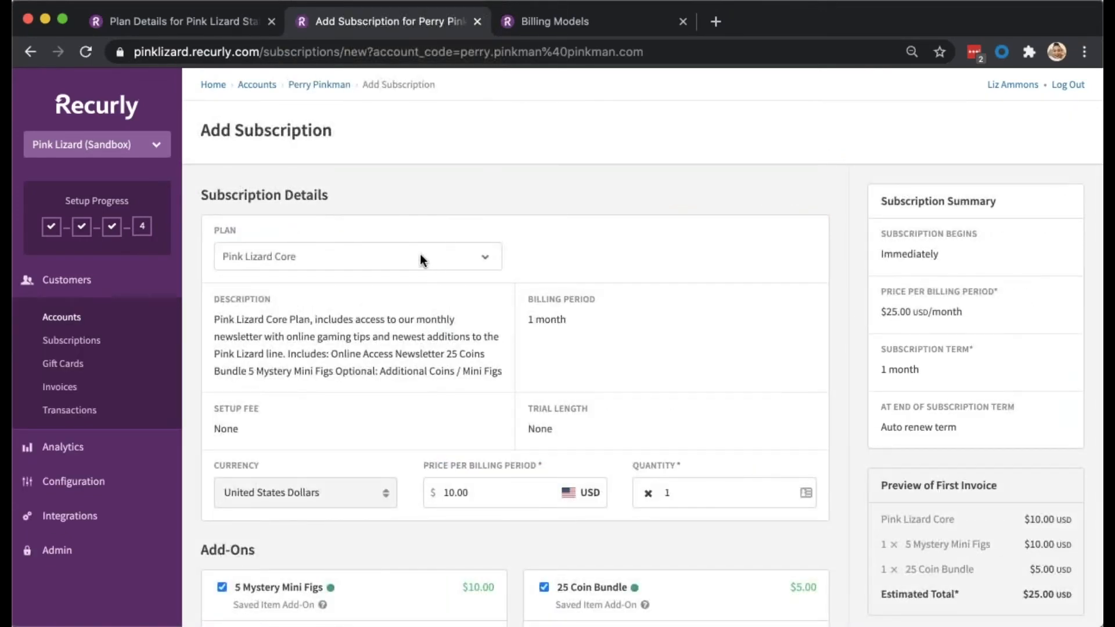
left_click(416, 256)
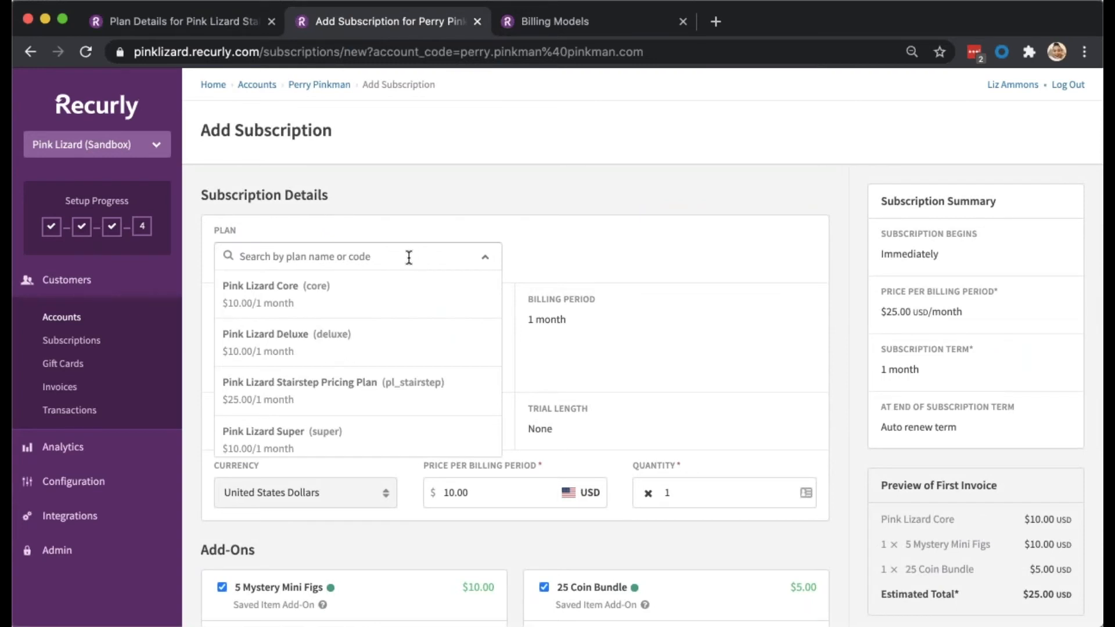
left_click(377, 384)
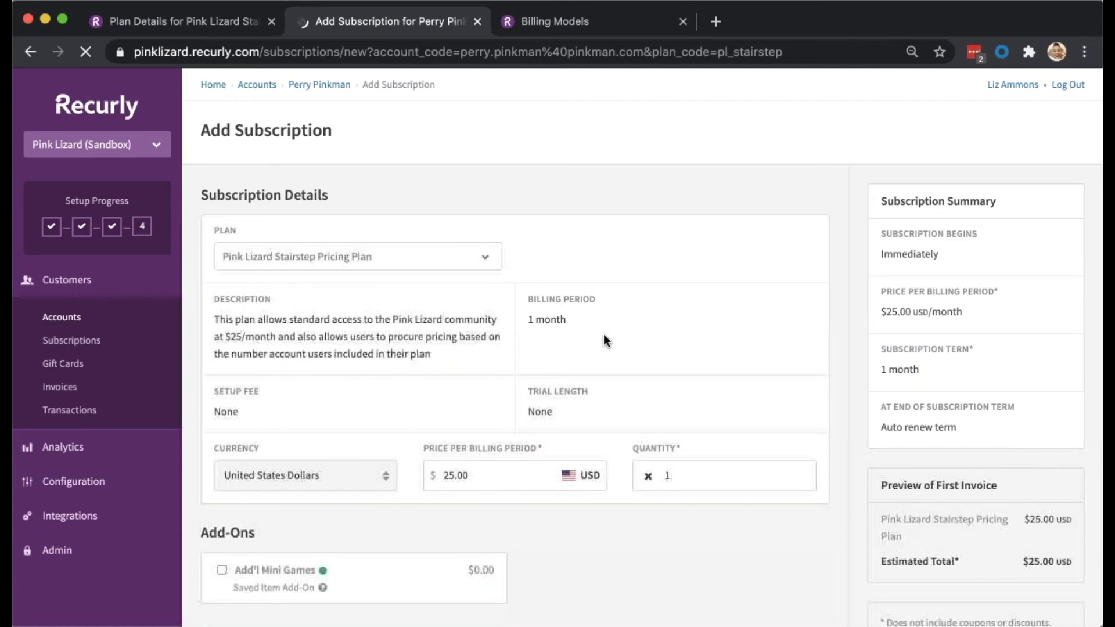
Include the Add'l Mini Games add-on in the subscription with a quantity of 4 and review its stairstep tiers.
scroll(604, 340, "down", 5)
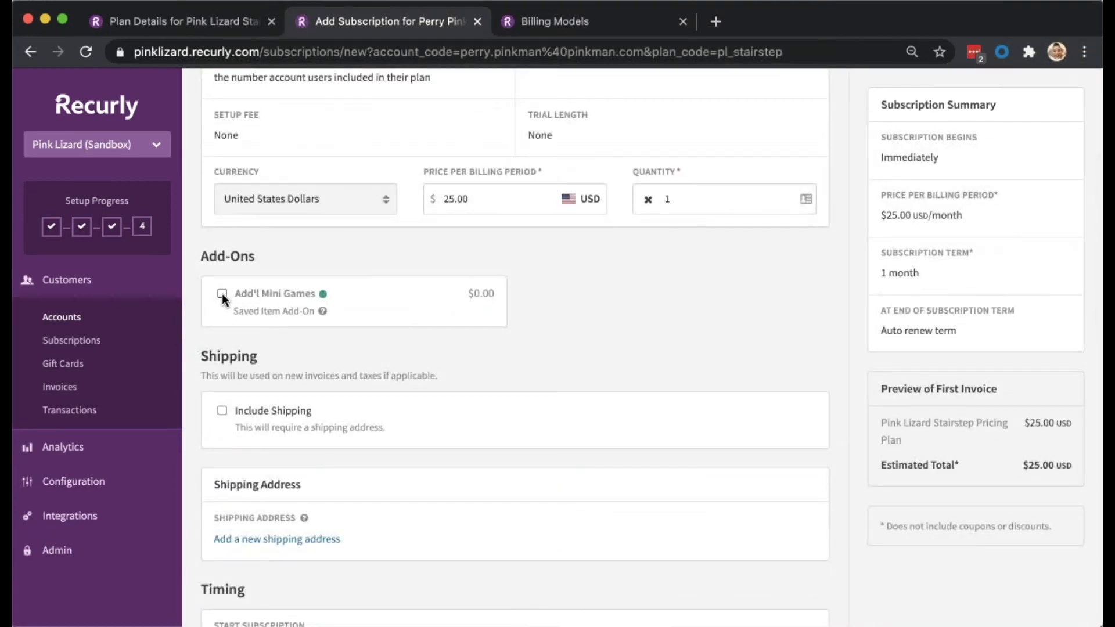
left_click(222, 293)
scroll(296, 377, "down", 1)
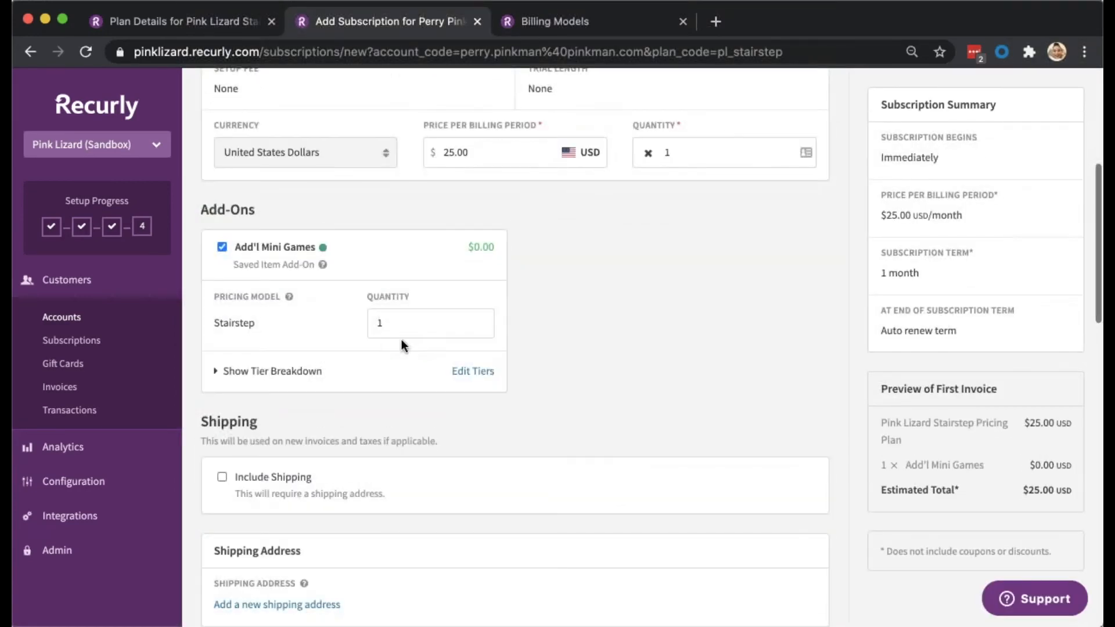
double_click(415, 320)
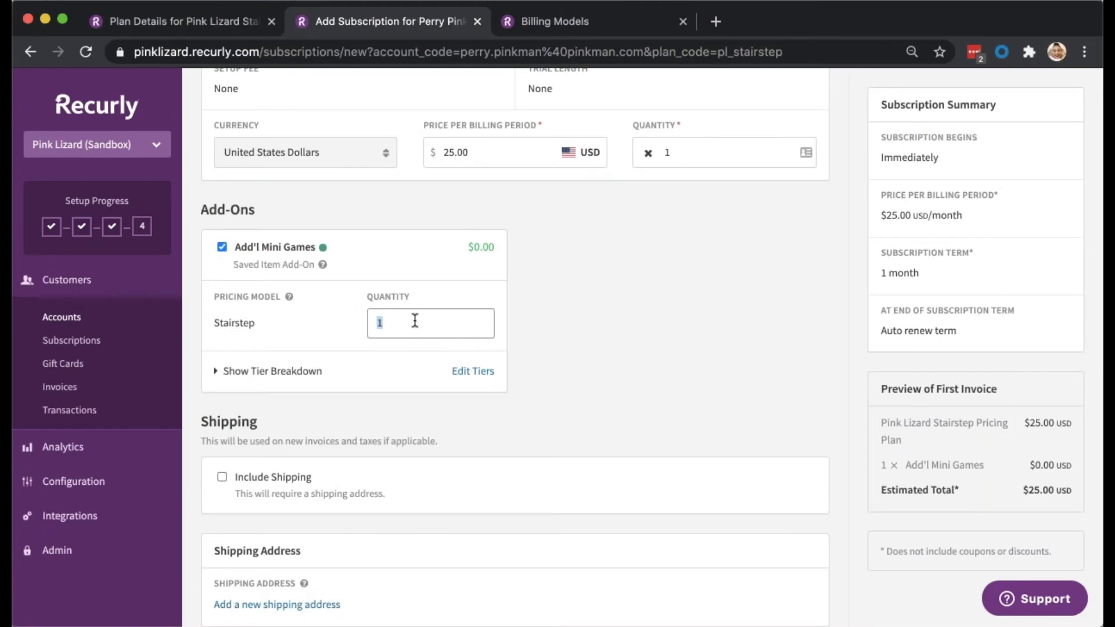
type("4")
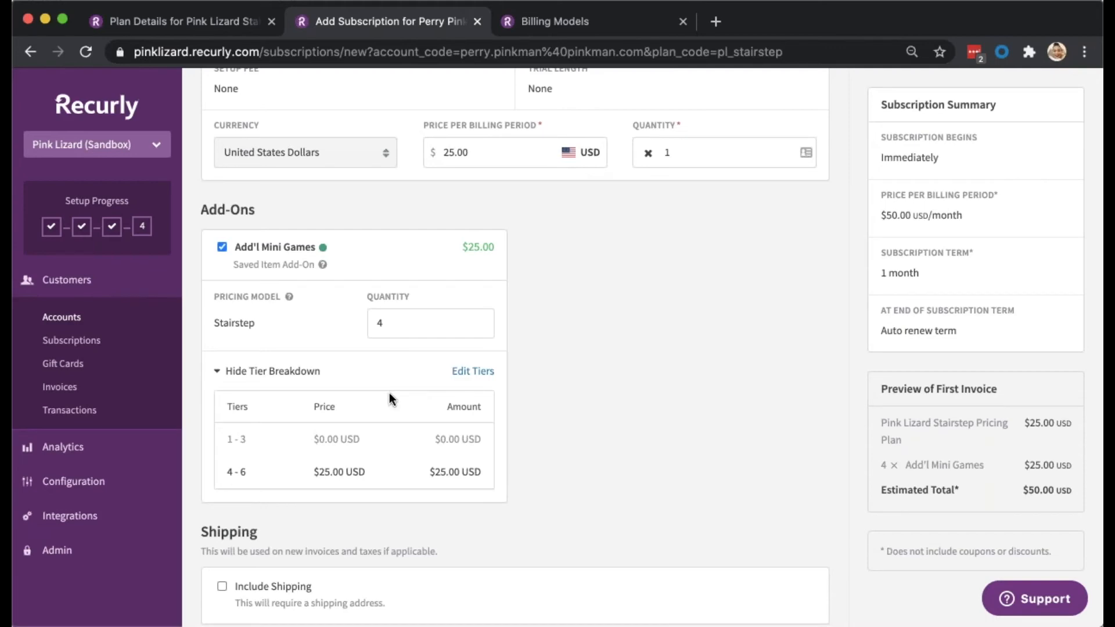
left_click(466, 374)
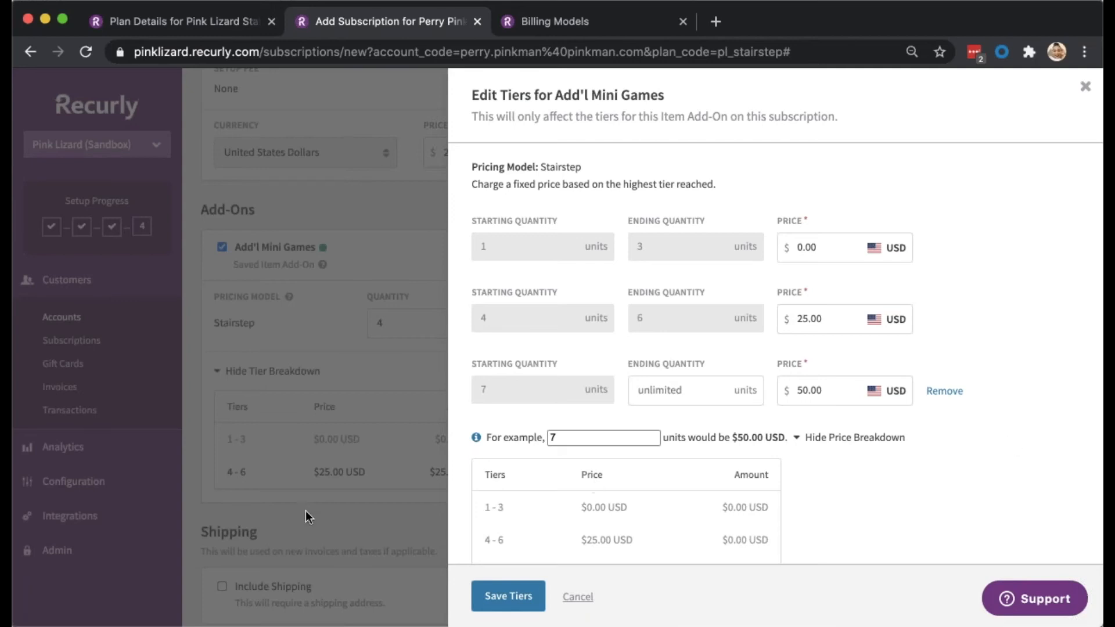
left_click(364, 525)
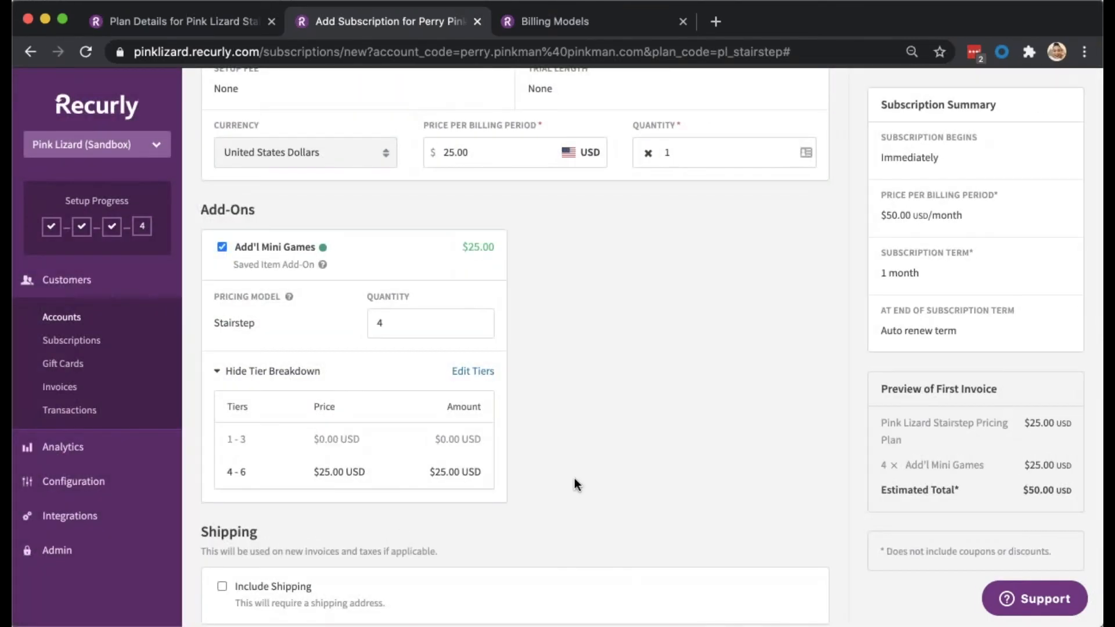
Create the stairstep subscription, leaving its shipping, timing, coupon and invoicing settings at their defaults.
scroll(574, 478, "down", 3)
scroll(574, 478, "down", 10)
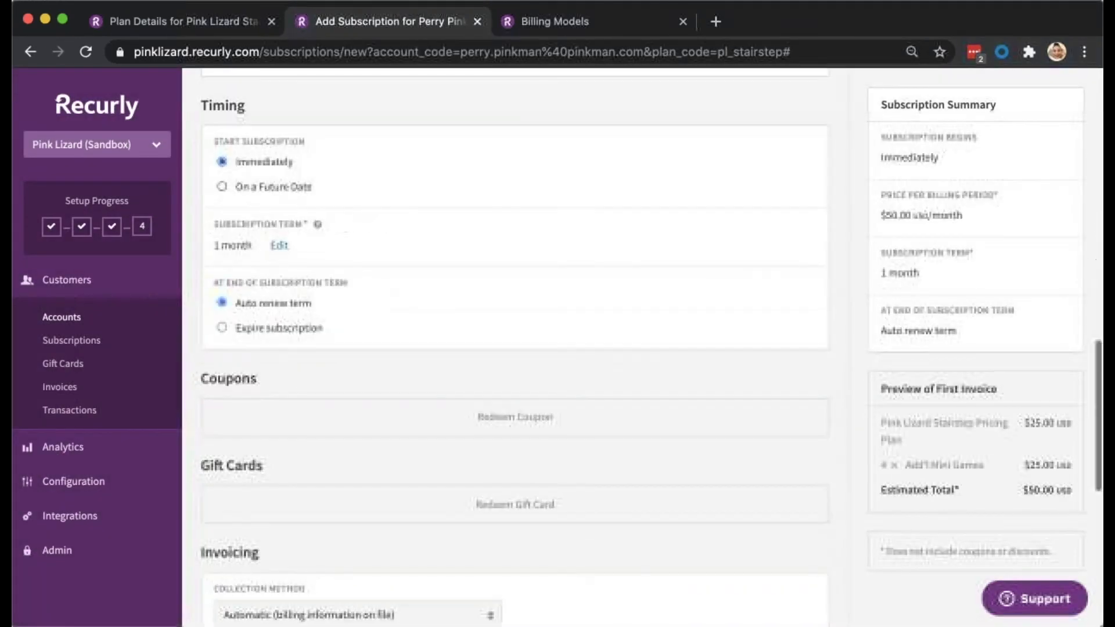
scroll(269, 497, "down", 5)
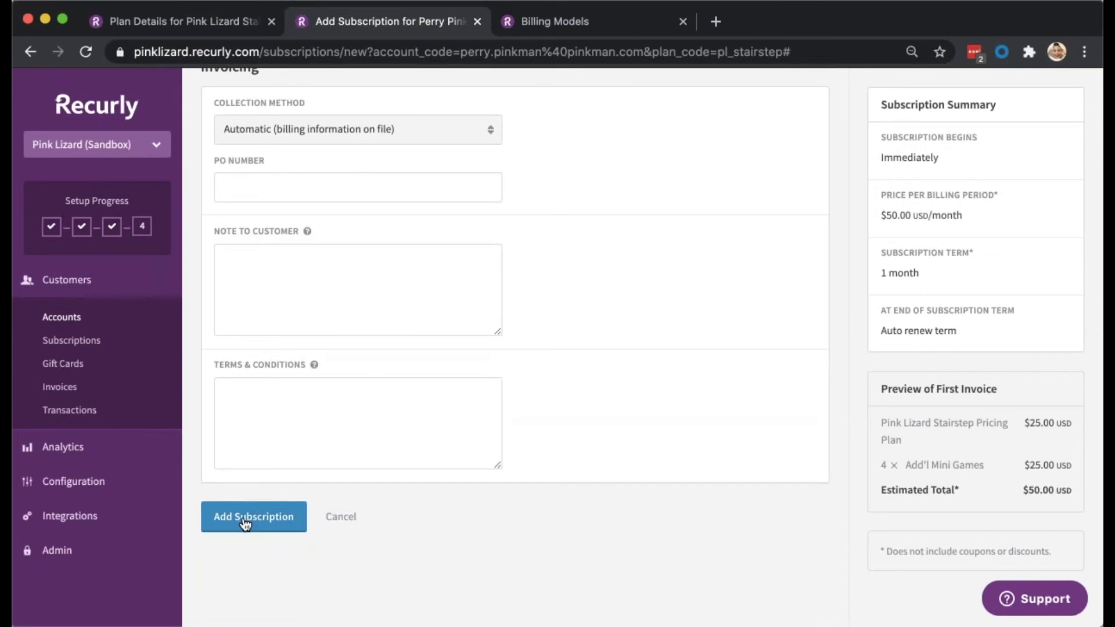
left_click(246, 525)
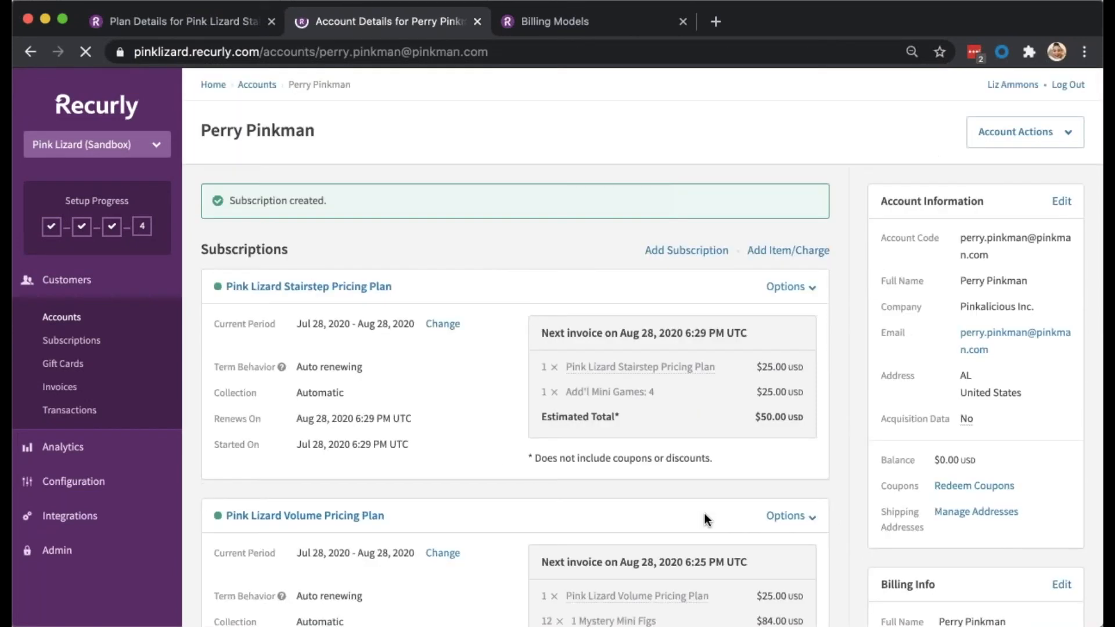
Examine the add-on and invoice line items of the new stairstep subscription, and return to the customer's account.
left_click(343, 287)
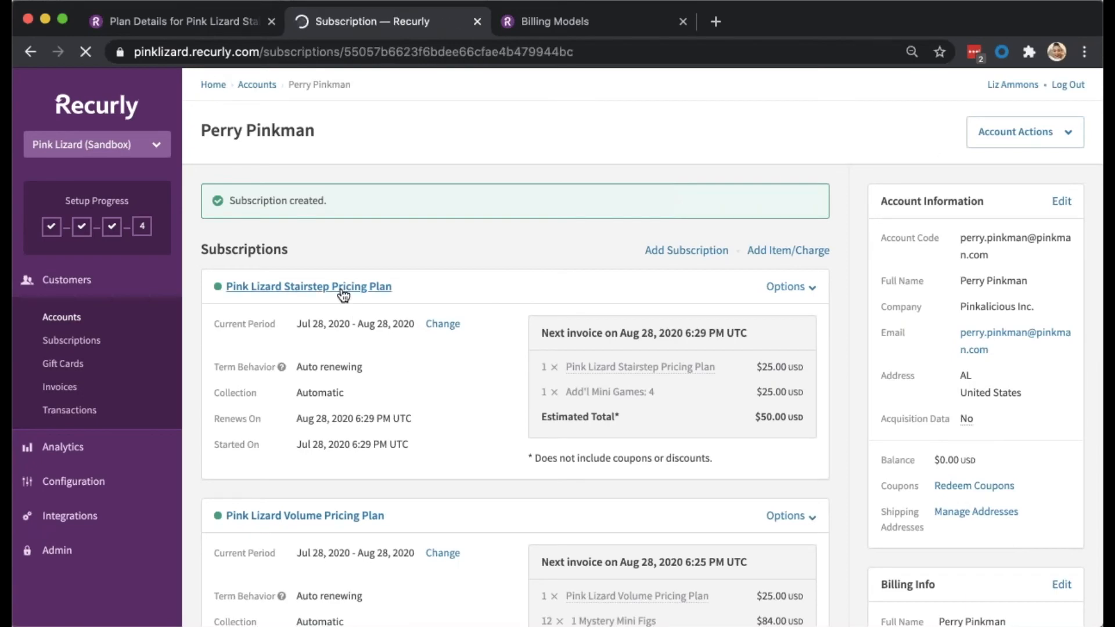
scroll(447, 325, "down", 2)
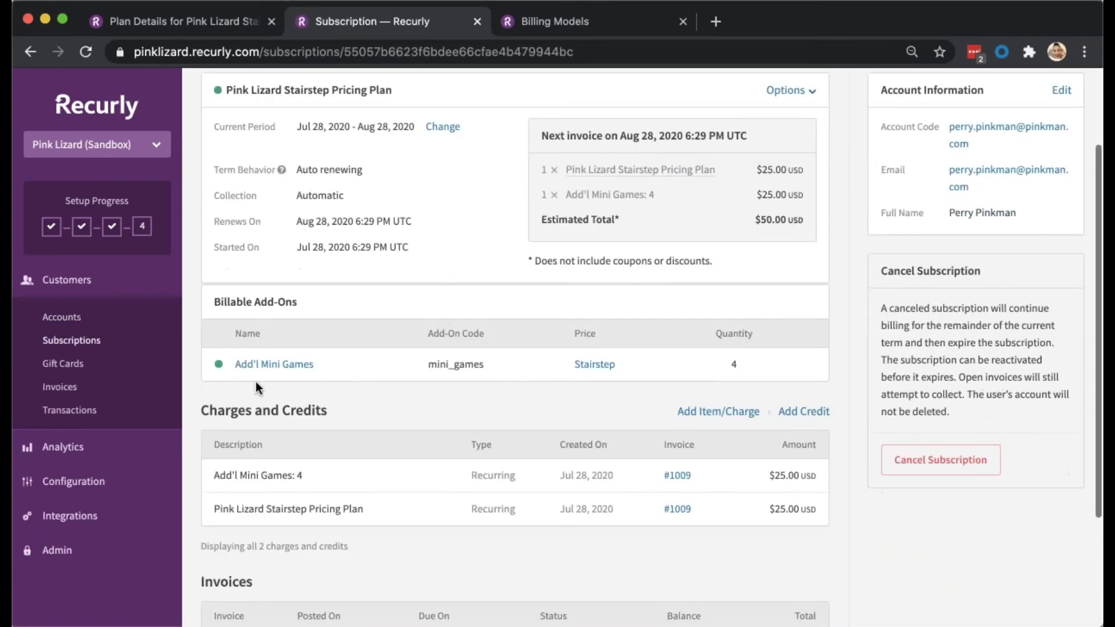
left_click(678, 476)
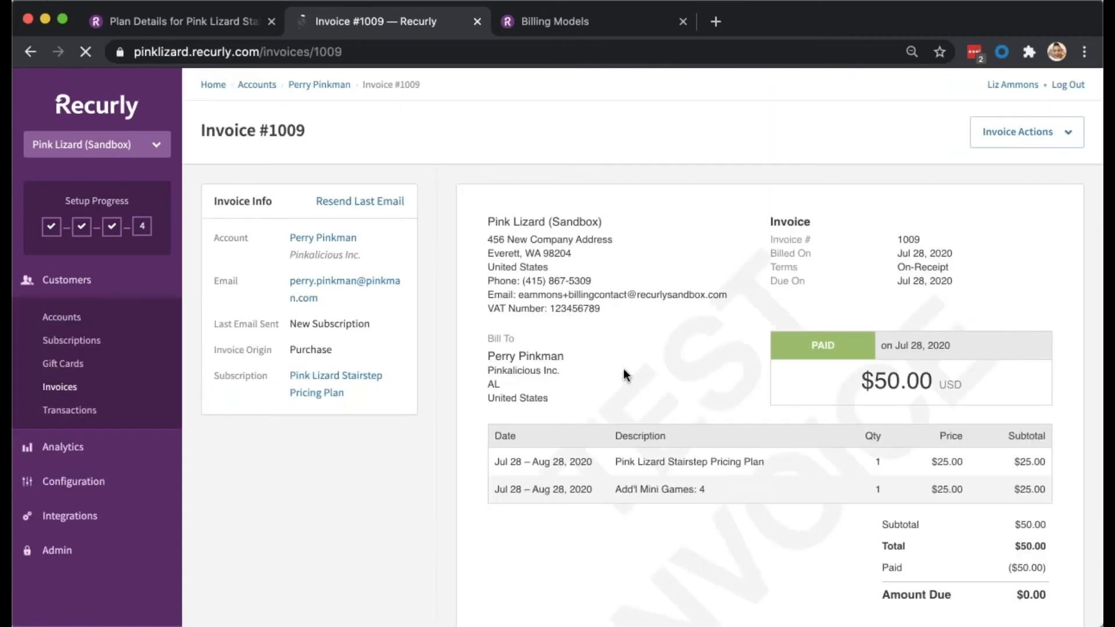
scroll(622, 368, "down", 2)
scroll(623, 372, "down", 2)
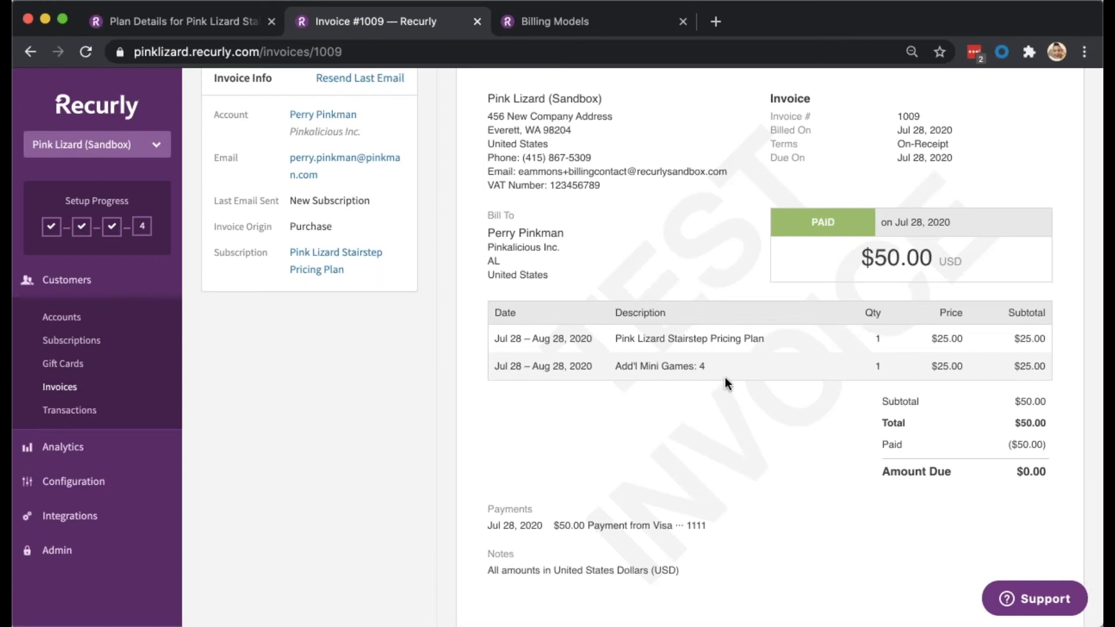
scroll(723, 380, "down", 3)
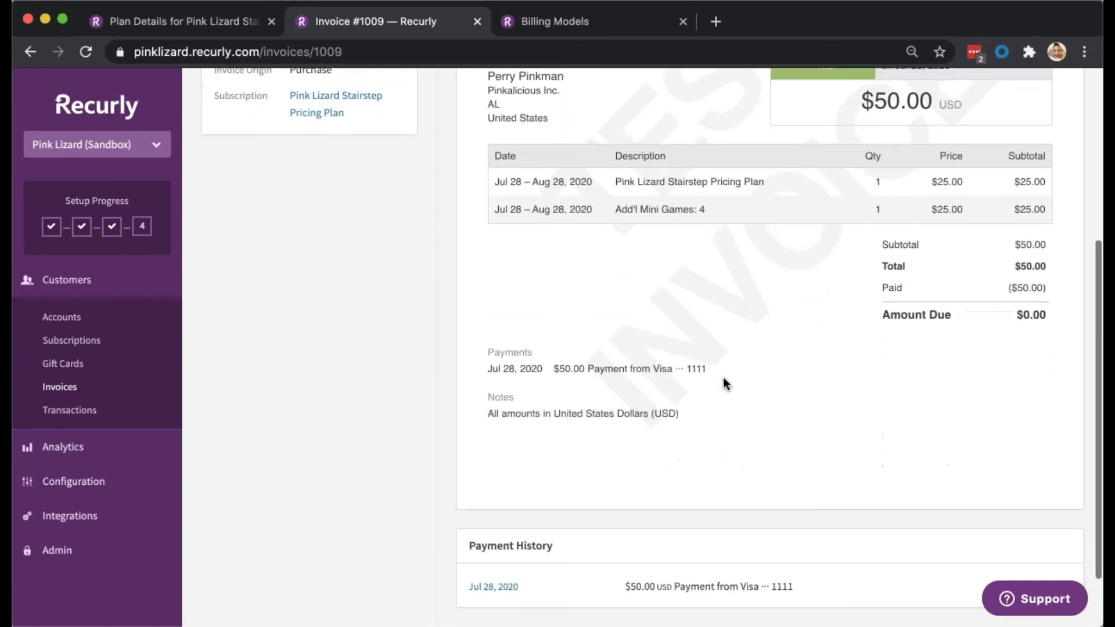
scroll(723, 380, "up", 5)
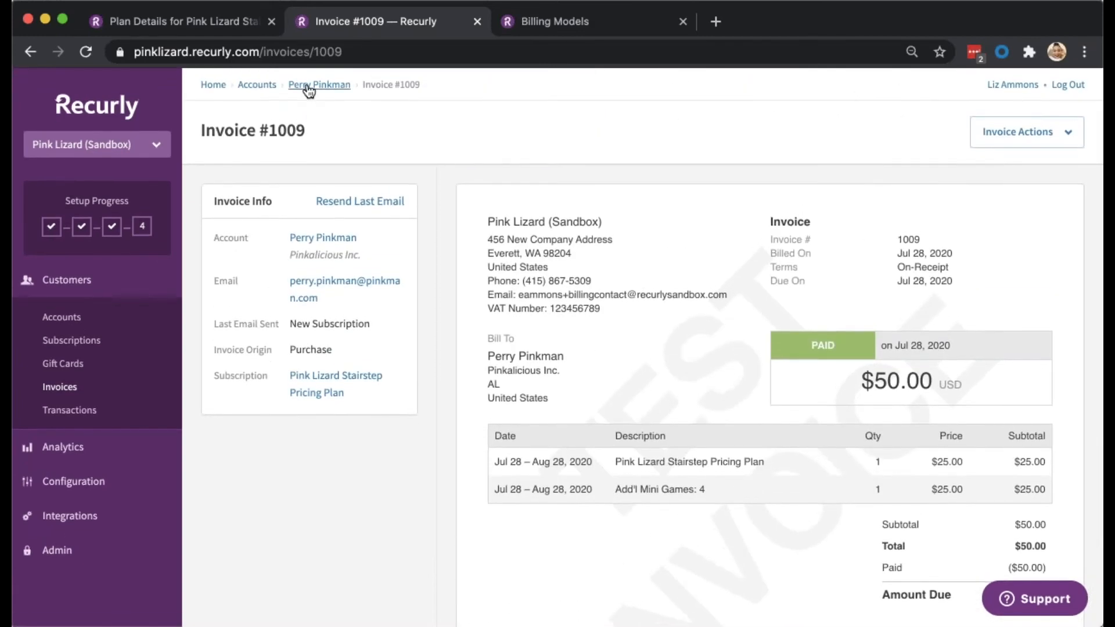
left_click(307, 86)
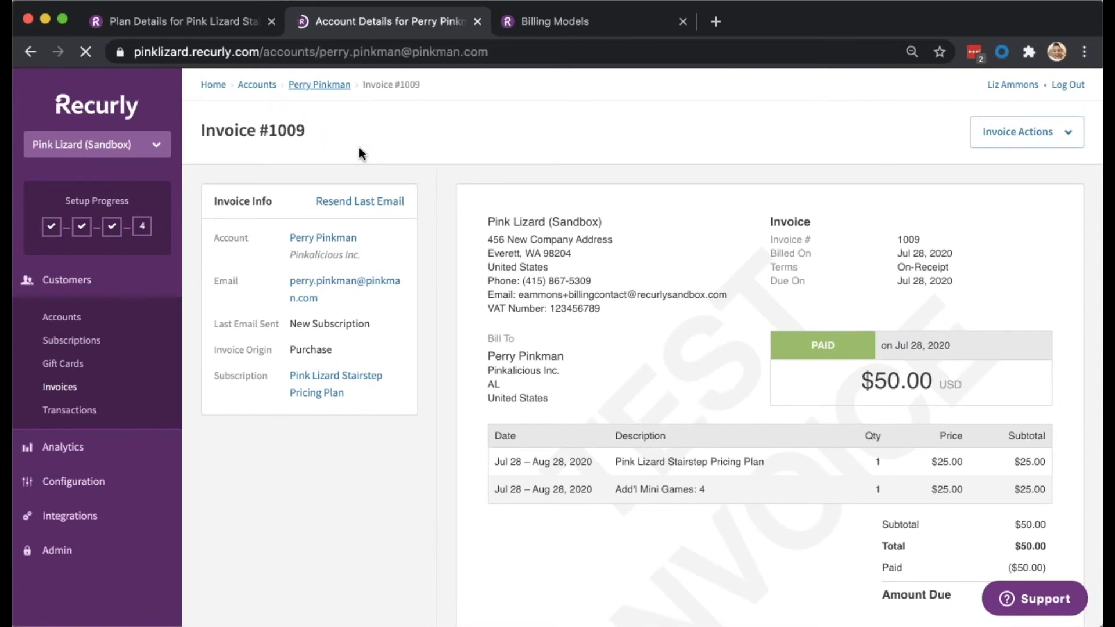